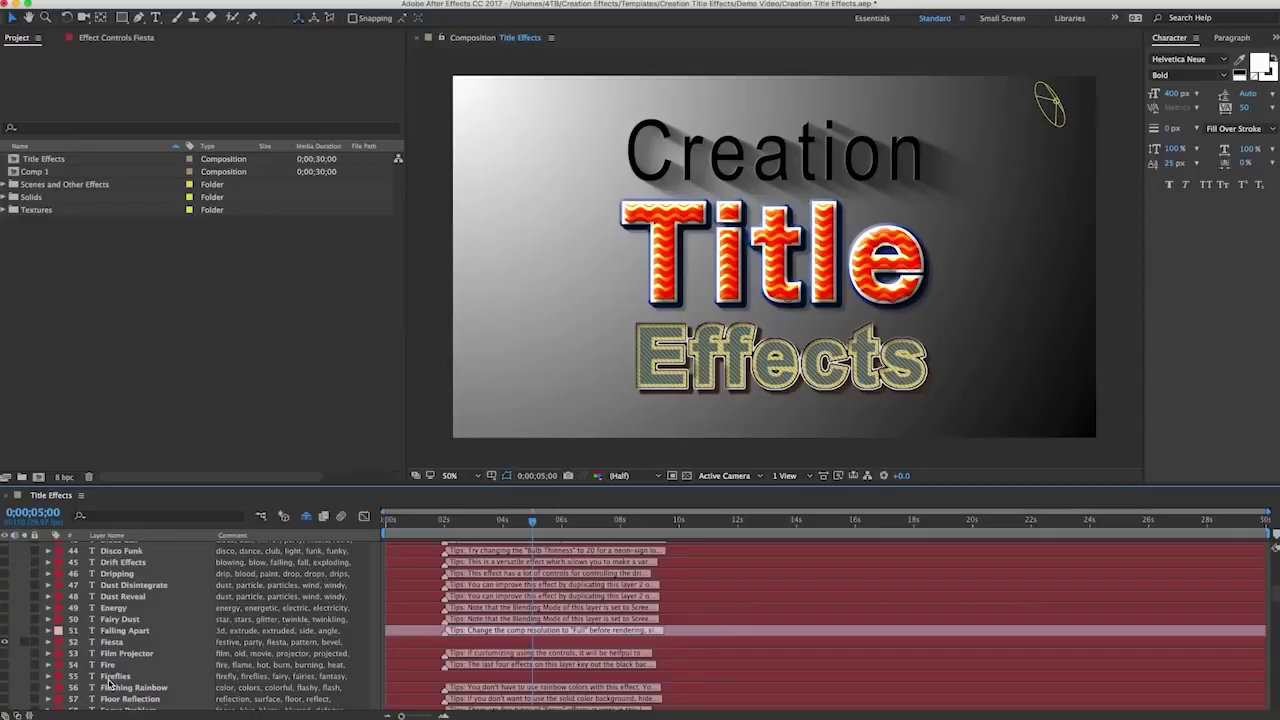
Replace the template's title word with 'Text' and preview alternative fonts.
click(155, 17)
double_click(916, 276)
text(Text)
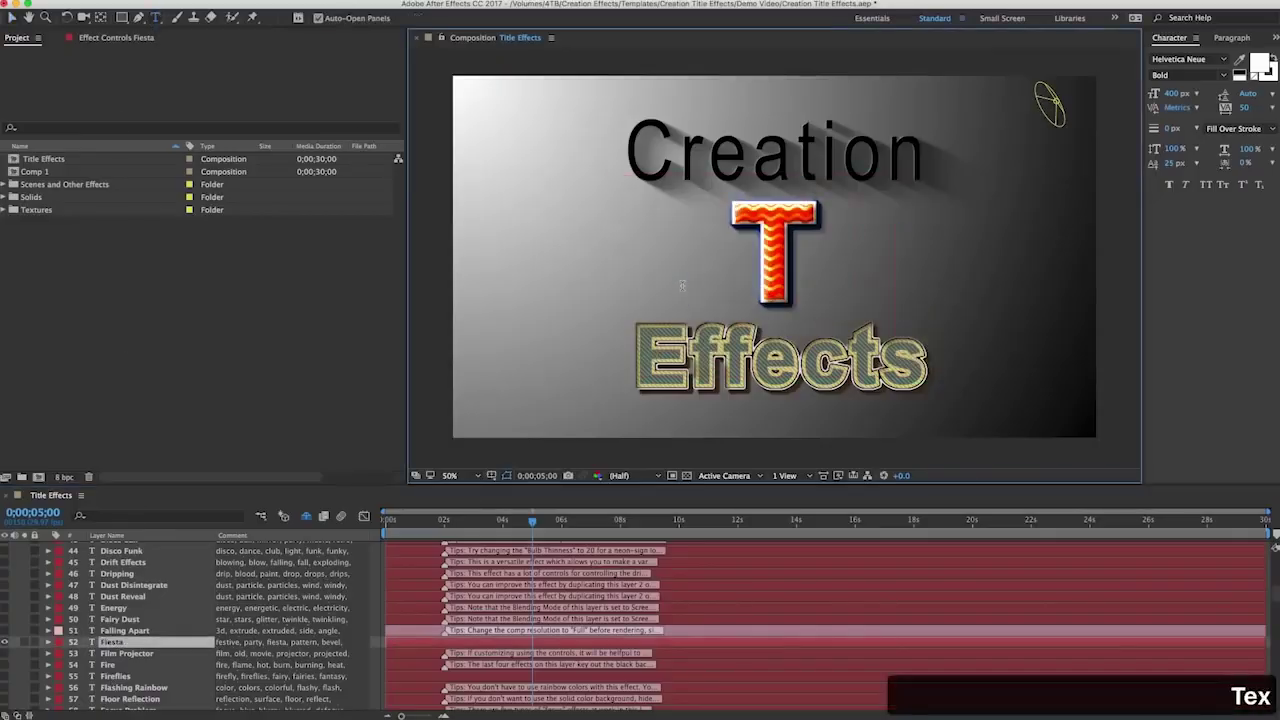
click(1175, 59)
key(Down)
key(Down)
key(Down)
key(Down)
key(Down)
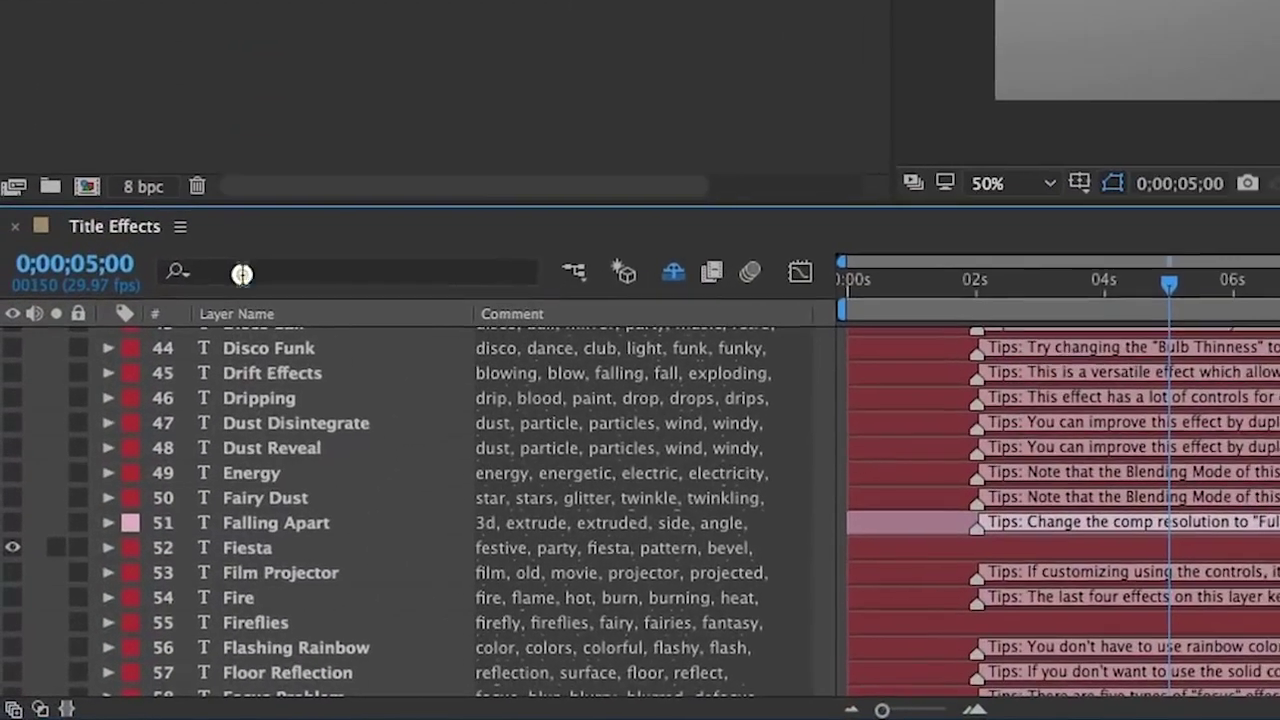
Filter layers by 'Horror', enable the Massacre layer and view its effect settings.
key(super+f)
text(Horror)
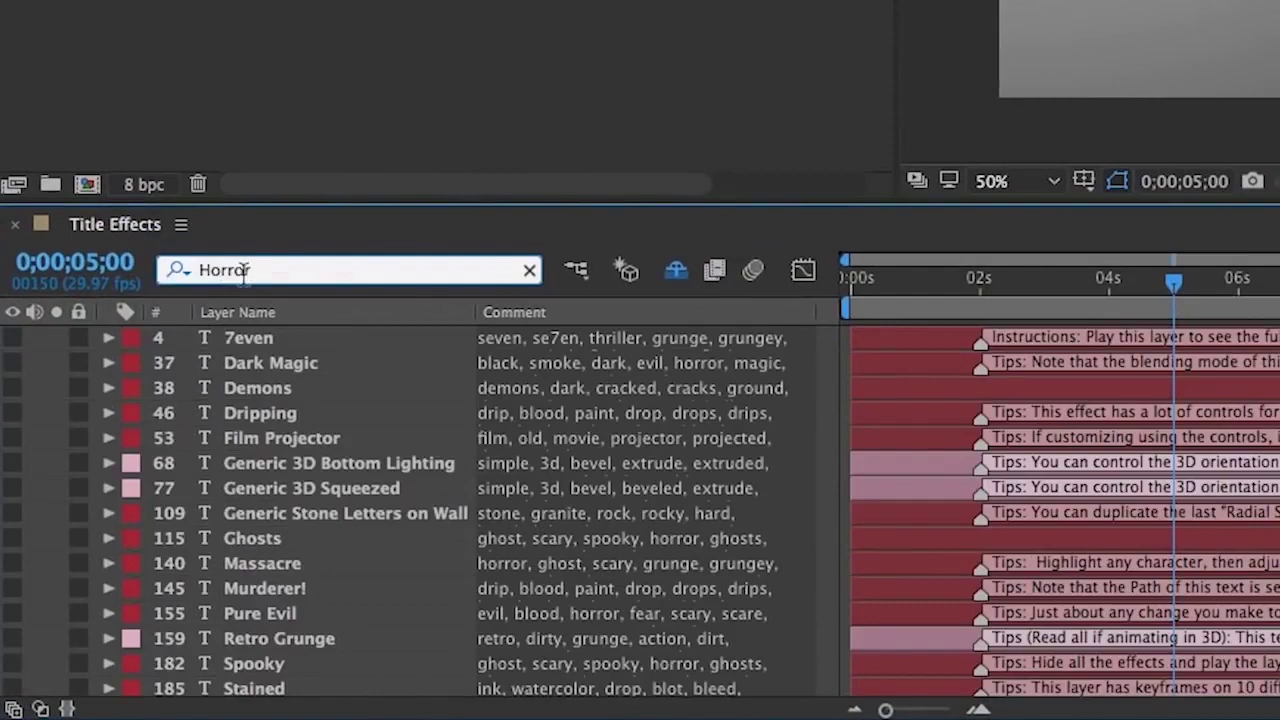
scroll(150, 537, down, 1)
scroll(30, 550, up, 1)
click(53, 566)
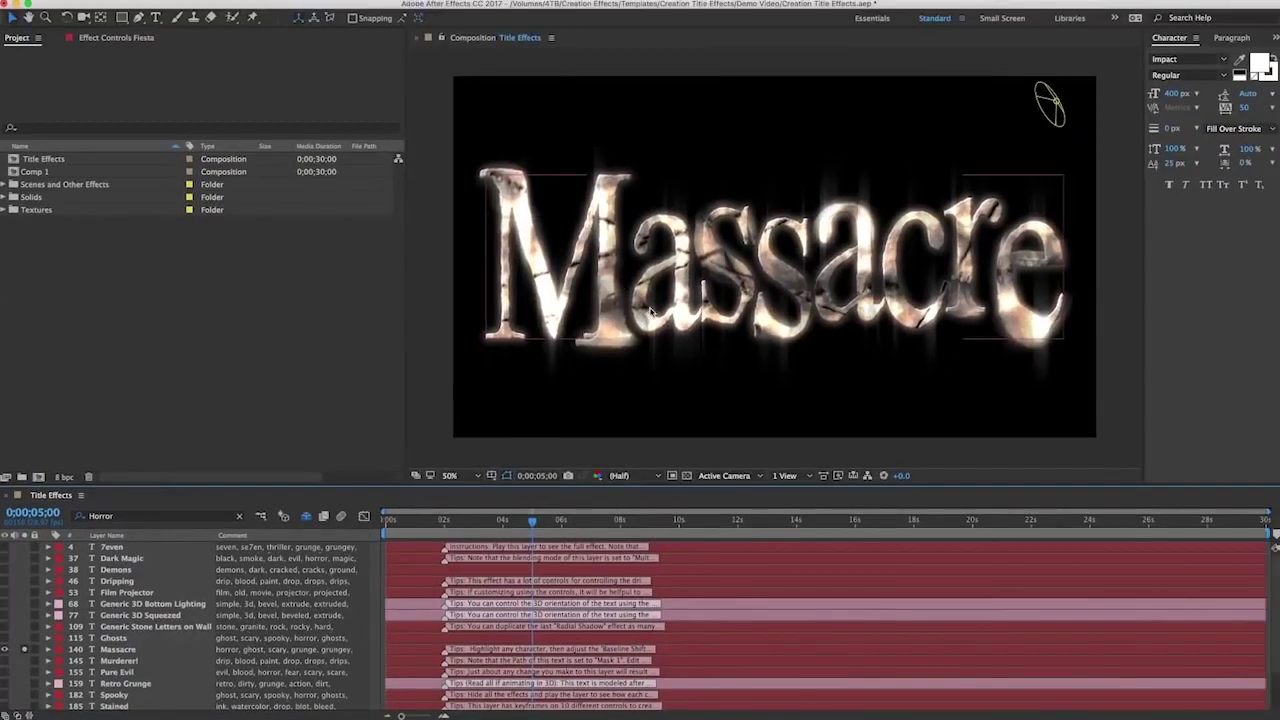
click(650, 313)
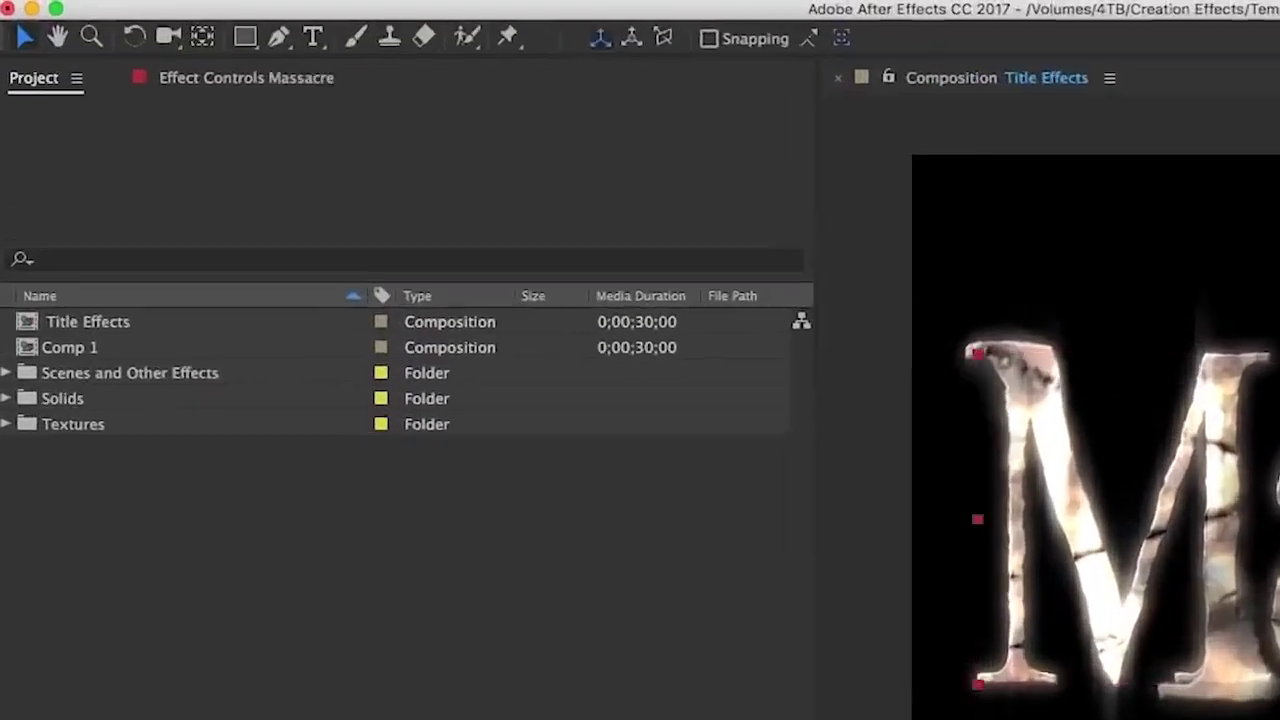
click(115, 38)
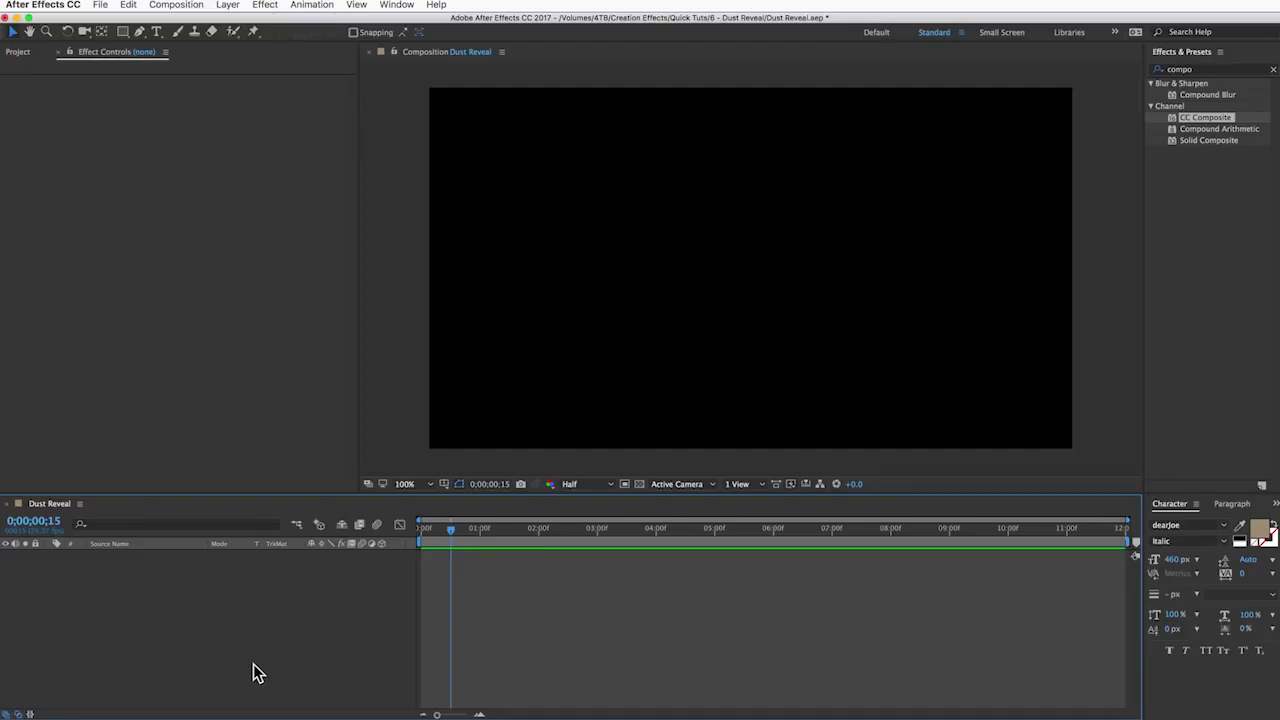
Add a 'Creation Effects' text layer to the Dust Reveal comp.
click(158, 33)
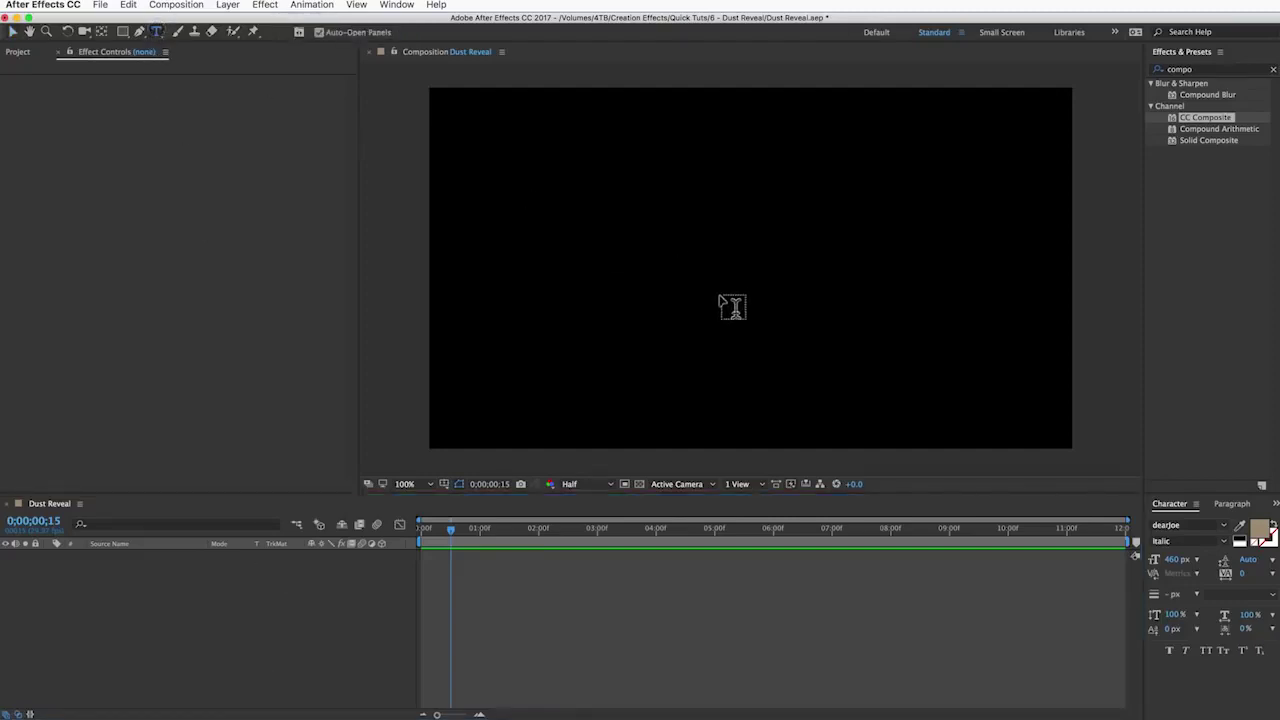
click(750, 300)
text(Creation Effects)
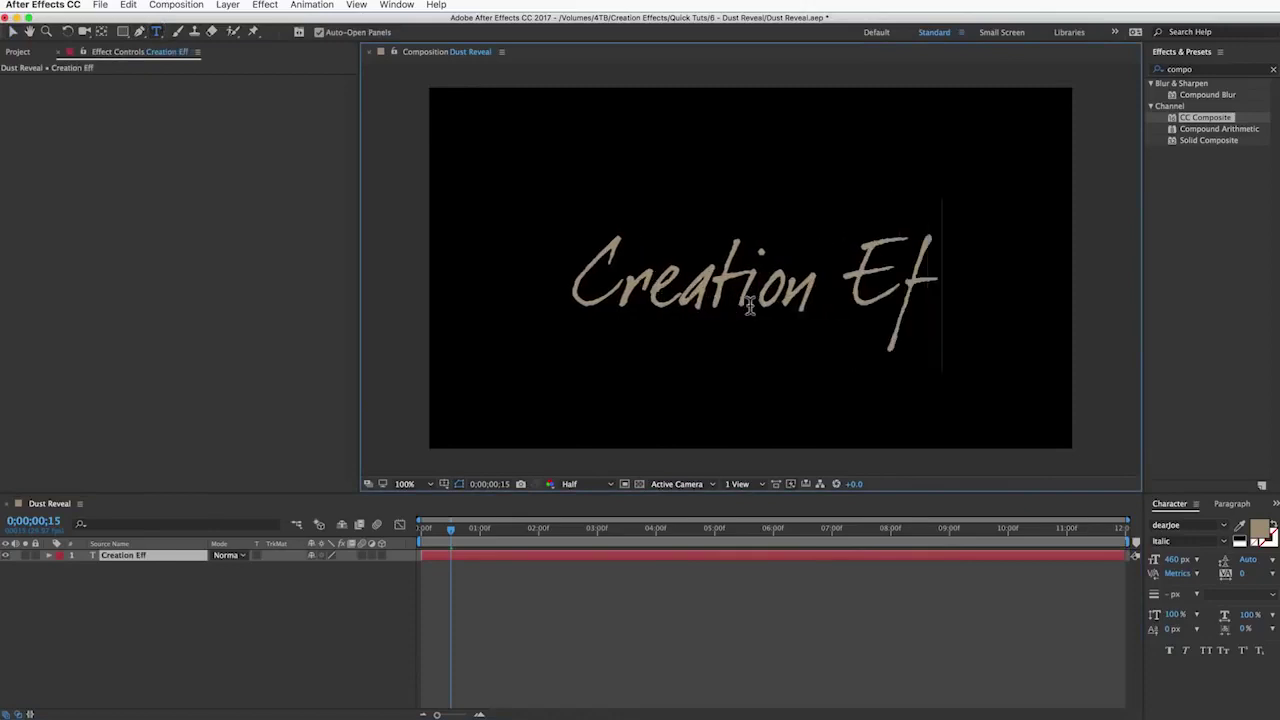
click(147, 563)
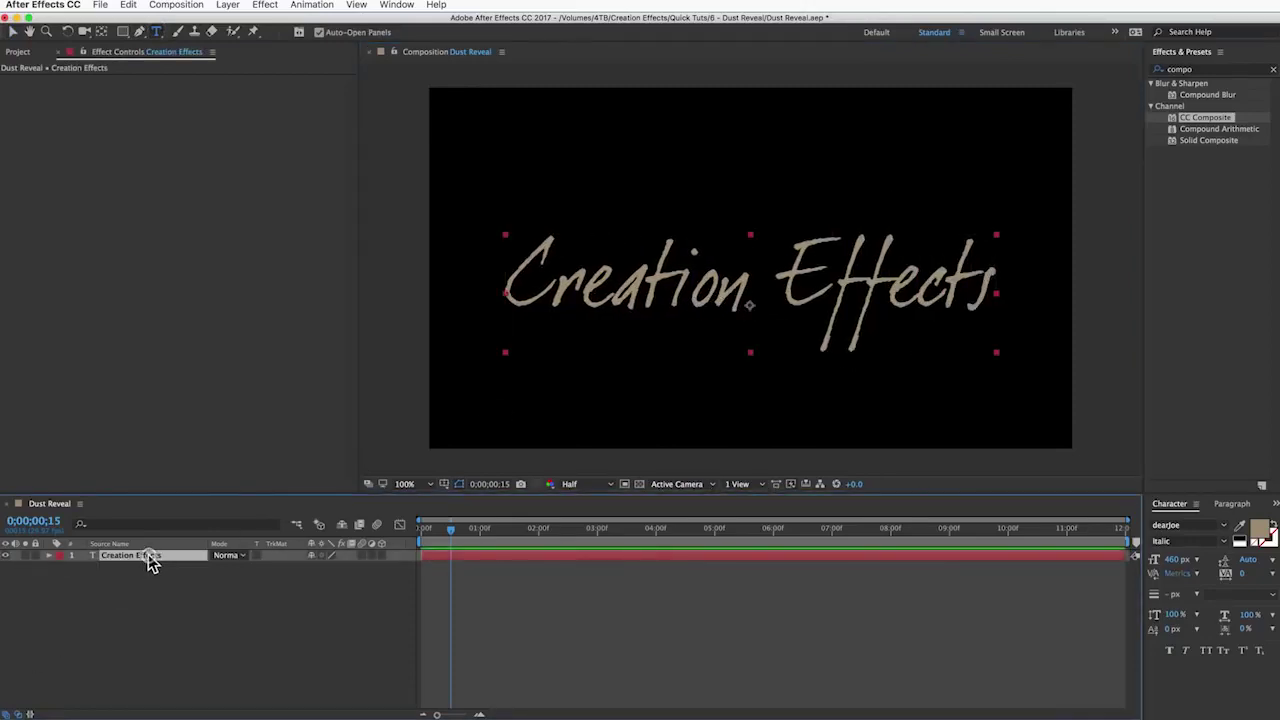
Duplicate the text layer as Creation Effects 2 and select the copy.
key(super+d)
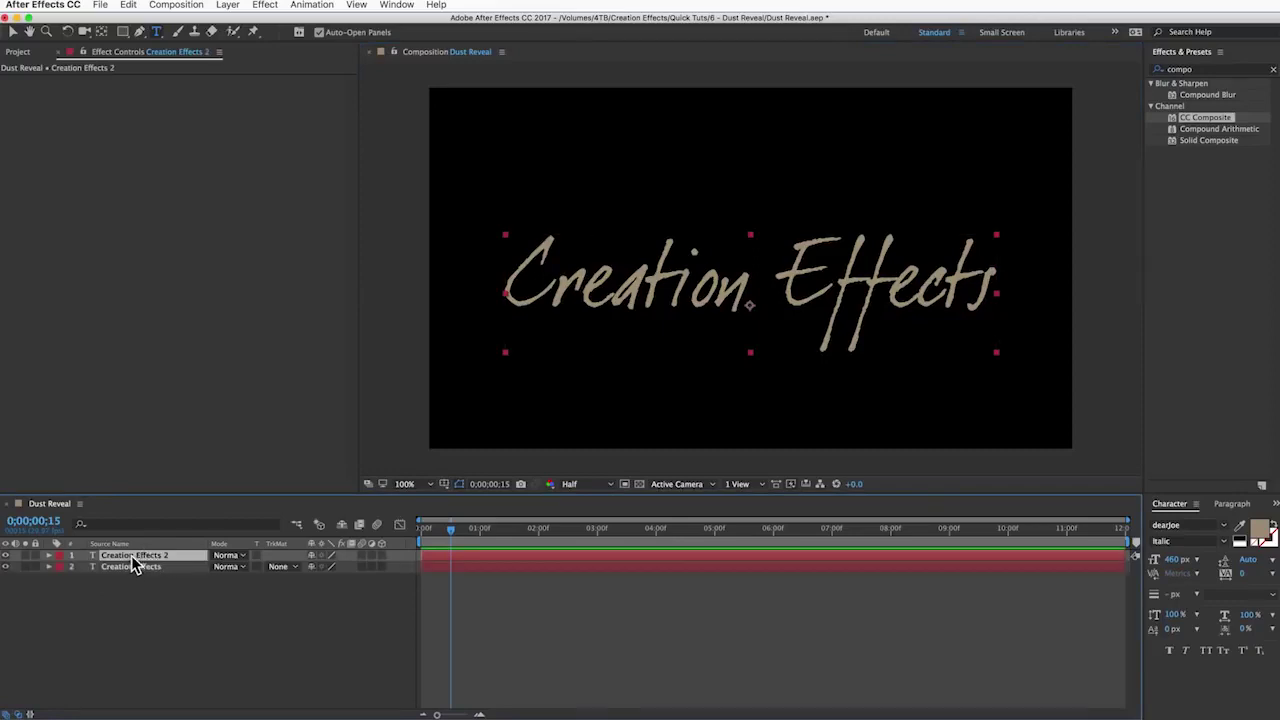
click(130, 567)
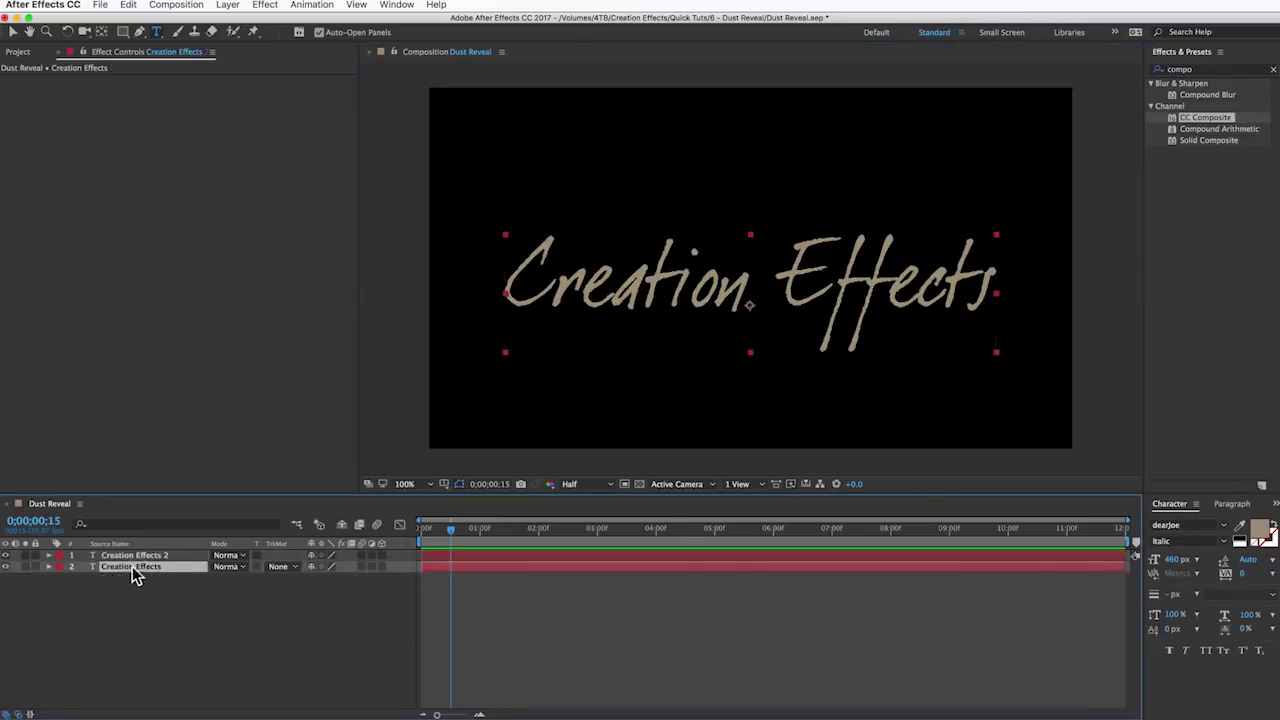
click(138, 555)
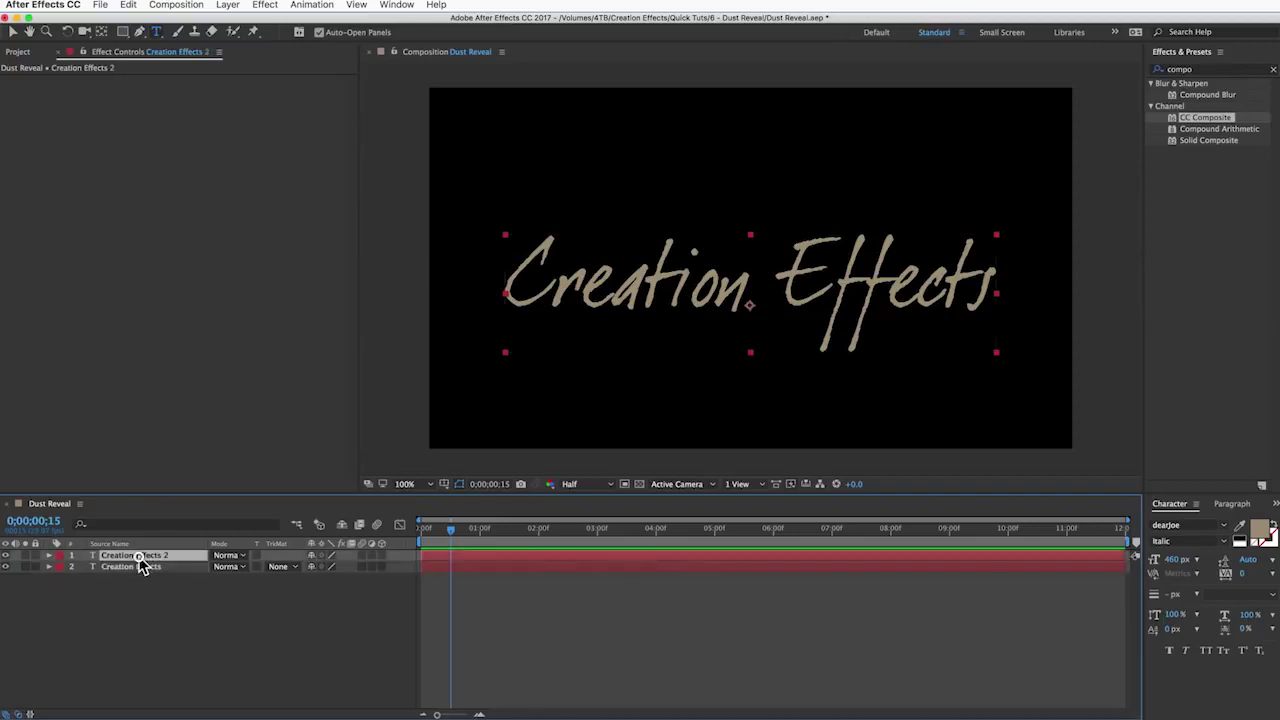
Search effects for 'particle' and apply CC Particle Systems II to Creation Effects 2.
double_click(1190, 69)
text(particle)
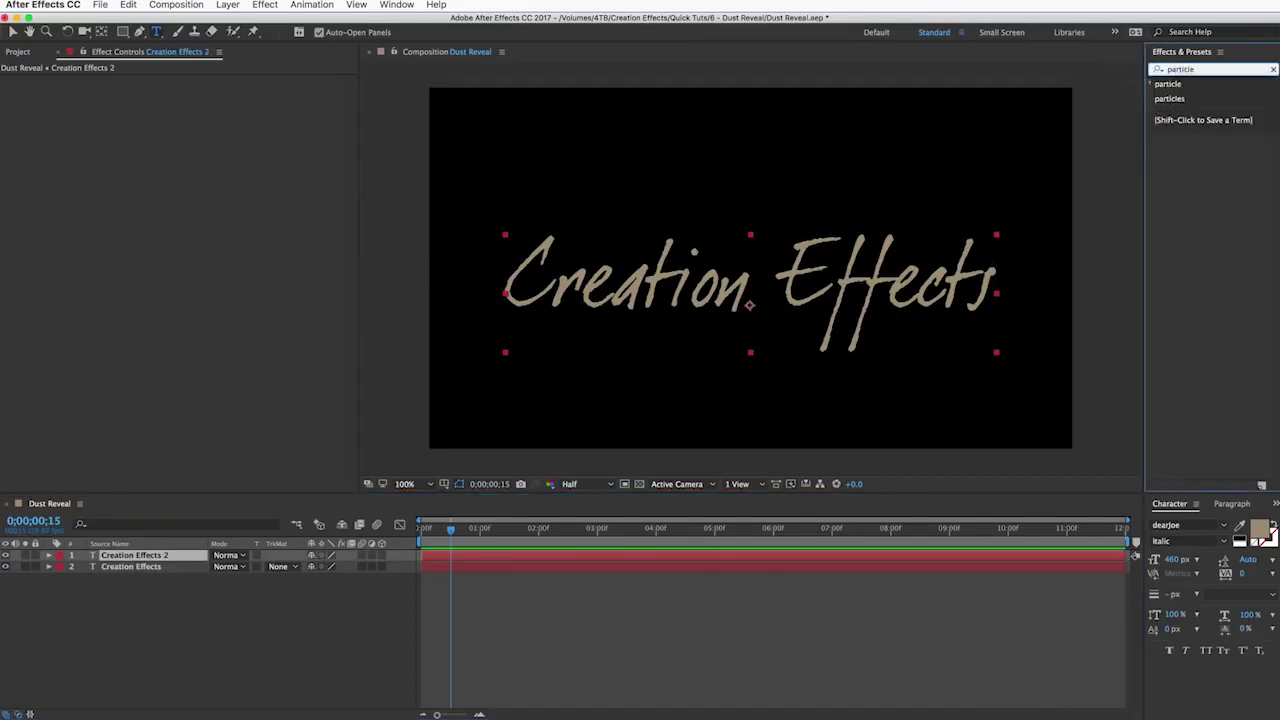
key(Return)
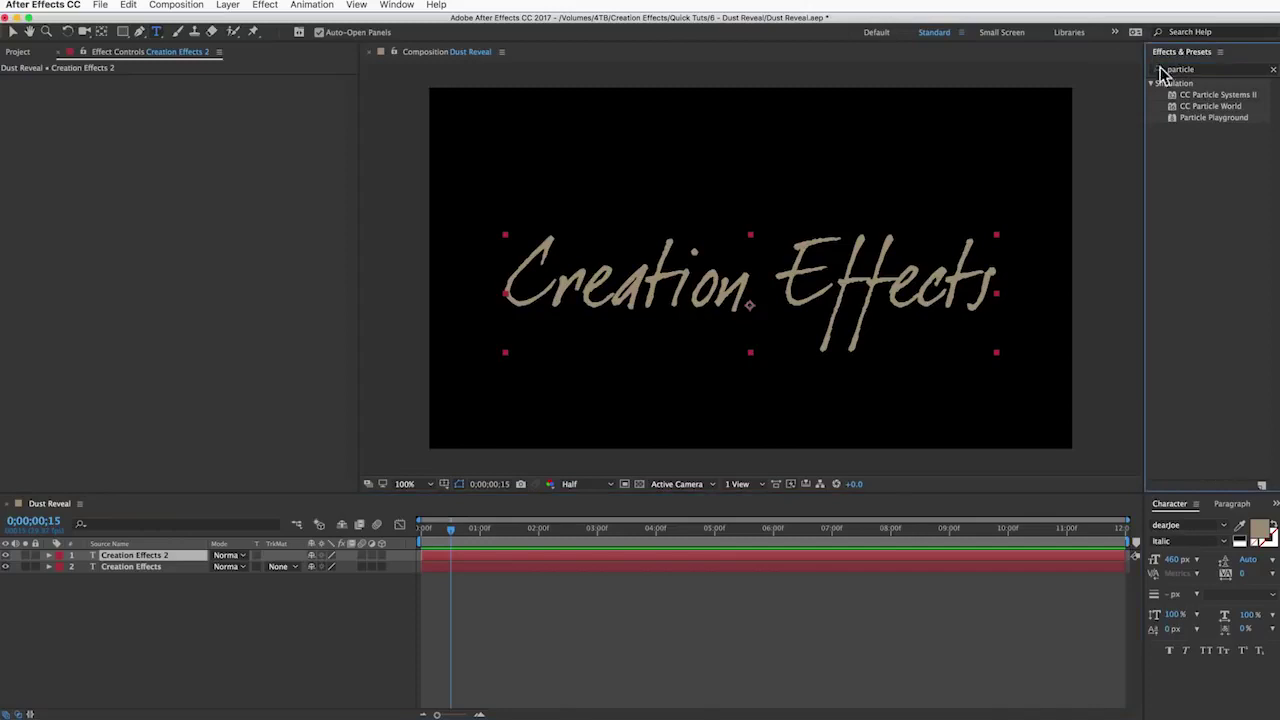
double_click(1221, 95)
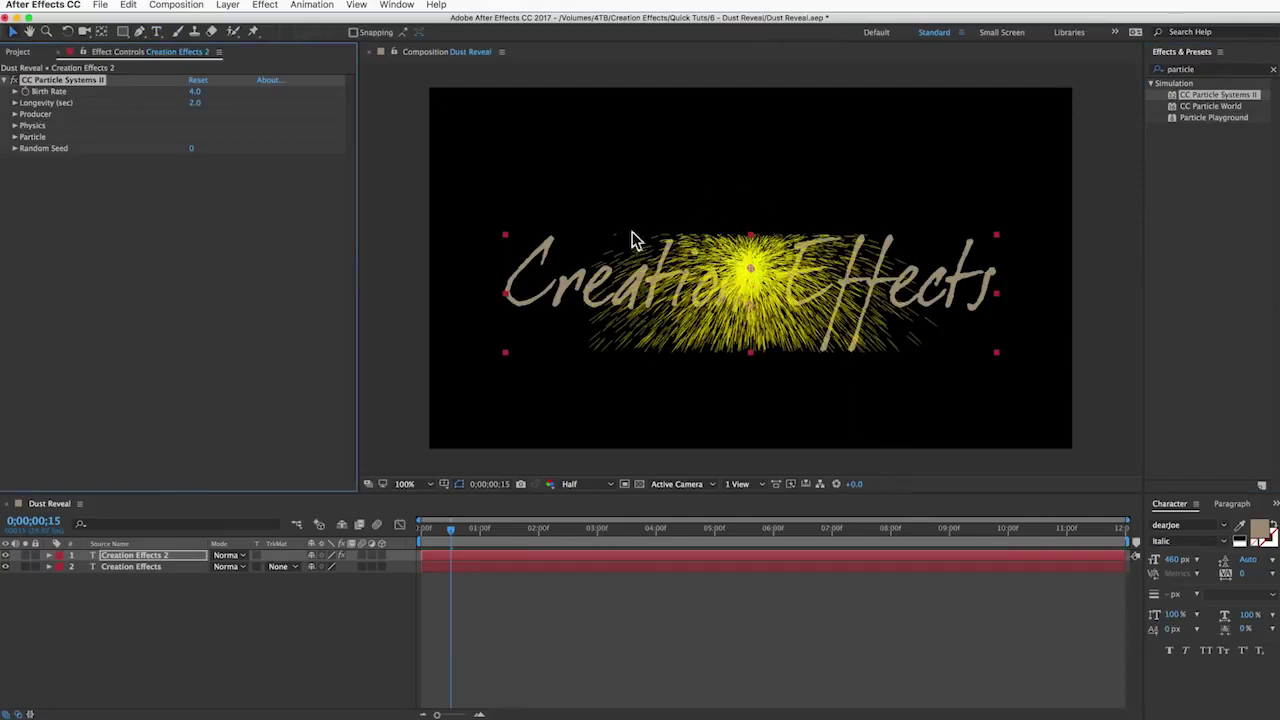
Apply CC Composite and move it above CC Particle Systems II.
click(1203, 71)
text(compo)
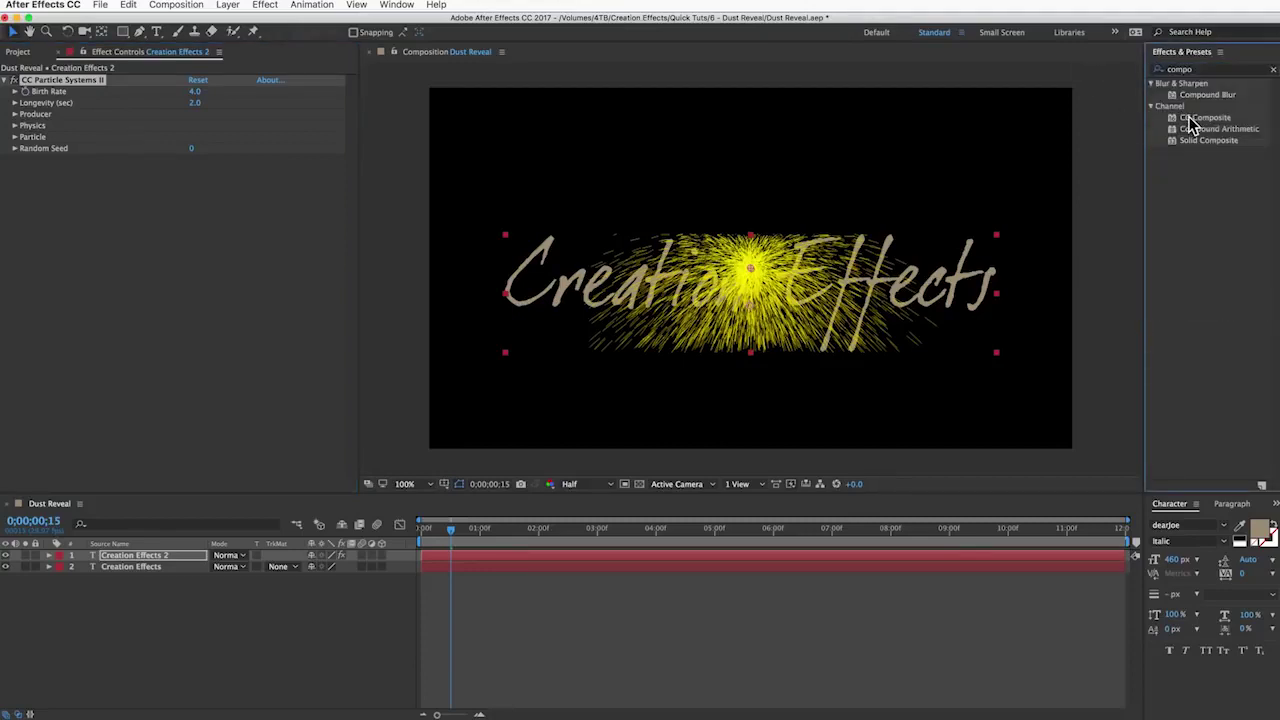
double_click(1191, 120)
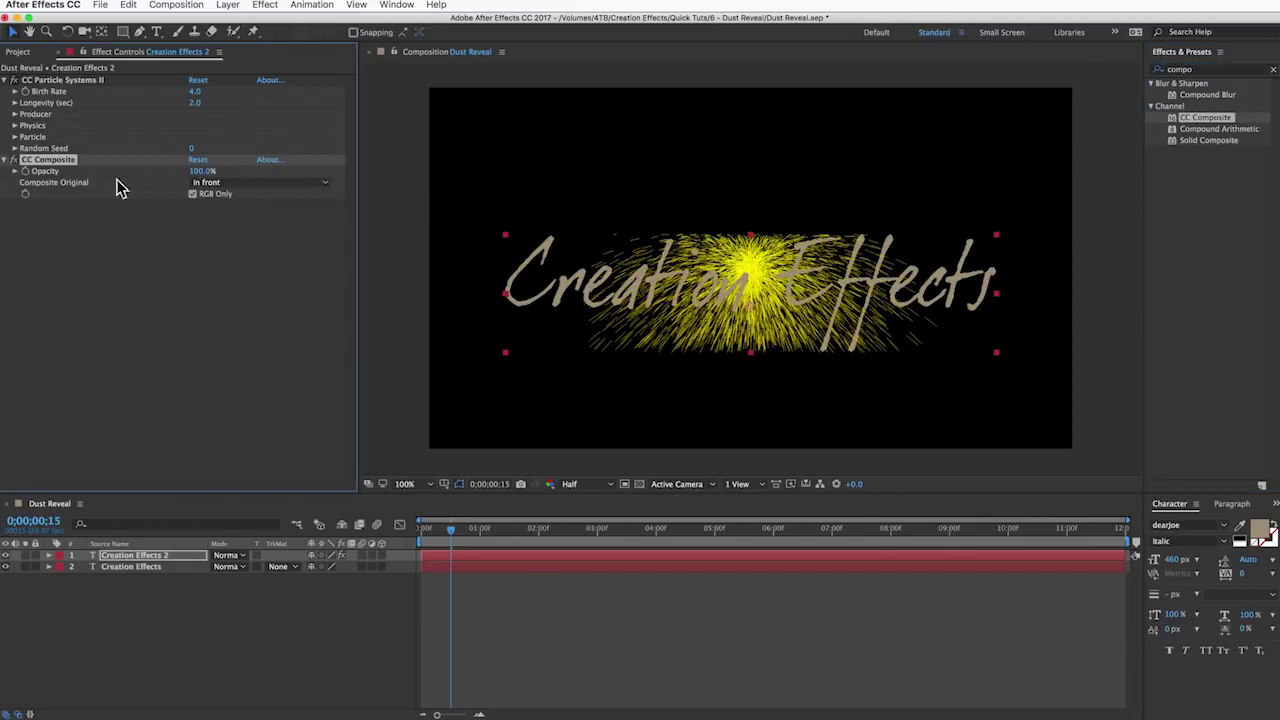
drag(61, 163, 55, 80)
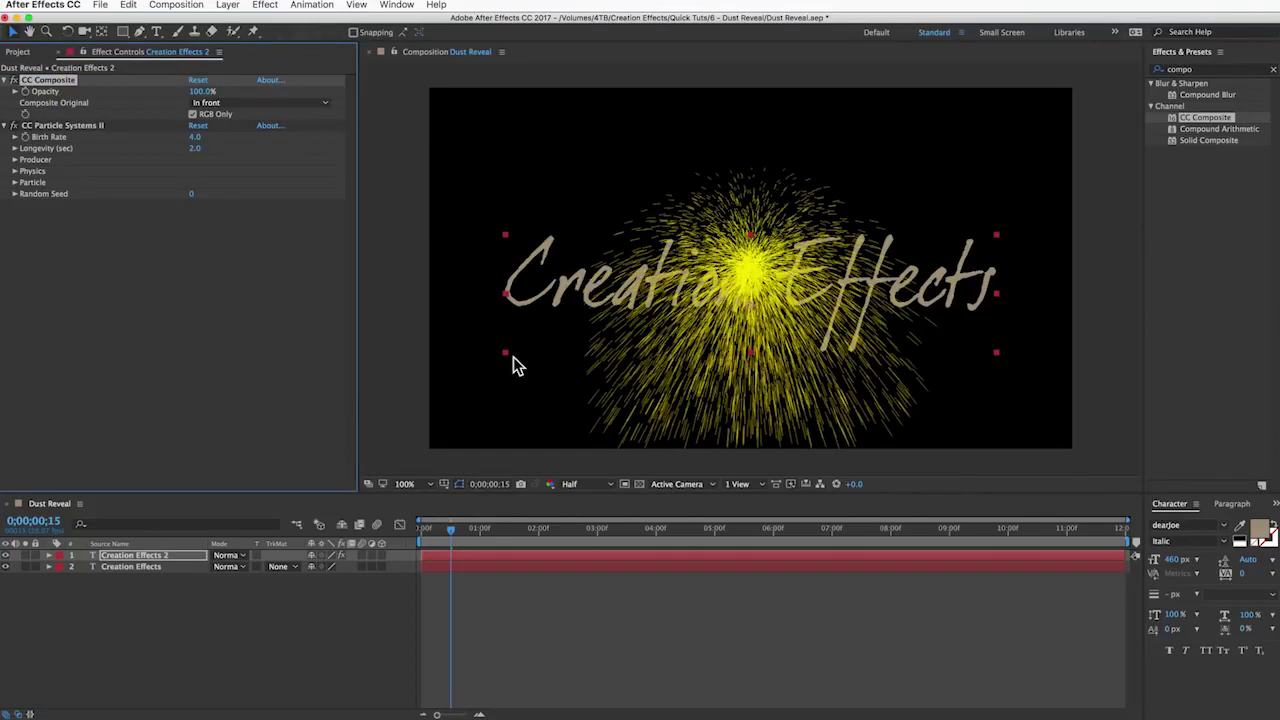
Enable Source Alpha Inheritance and move the particle producer to 1318.0, 492.0.
click(4, 81)
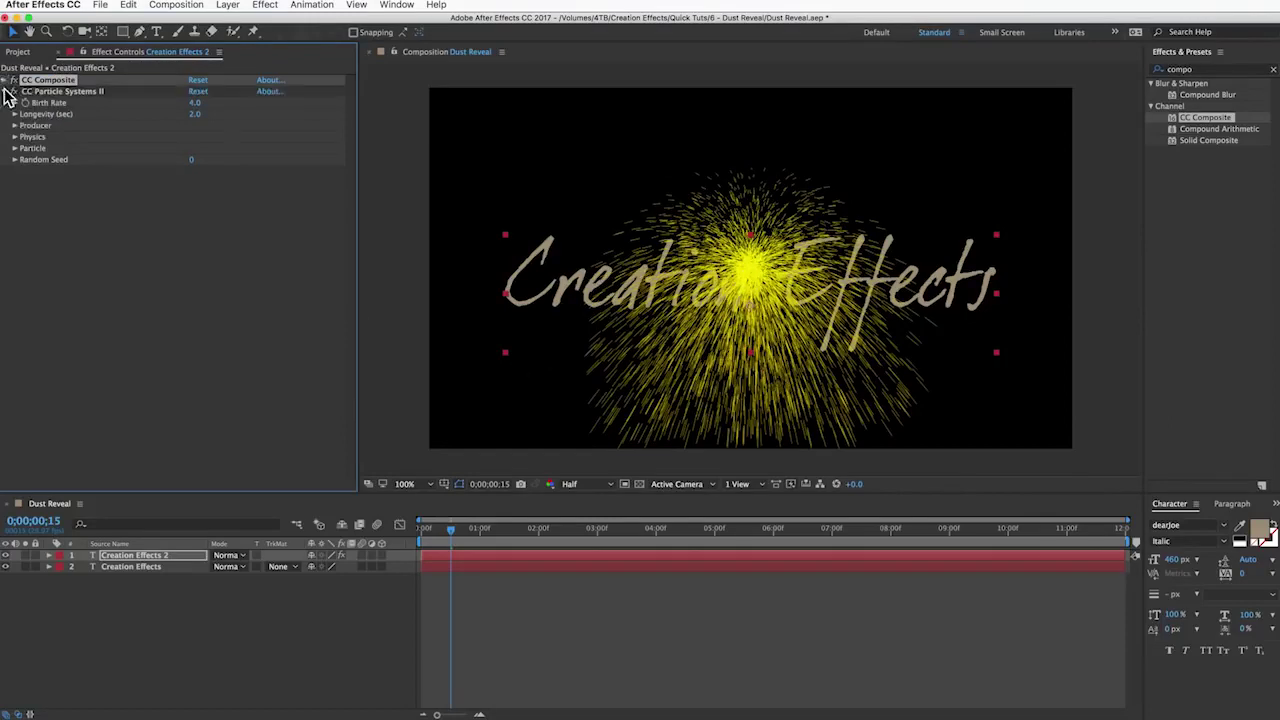
click(14, 125)
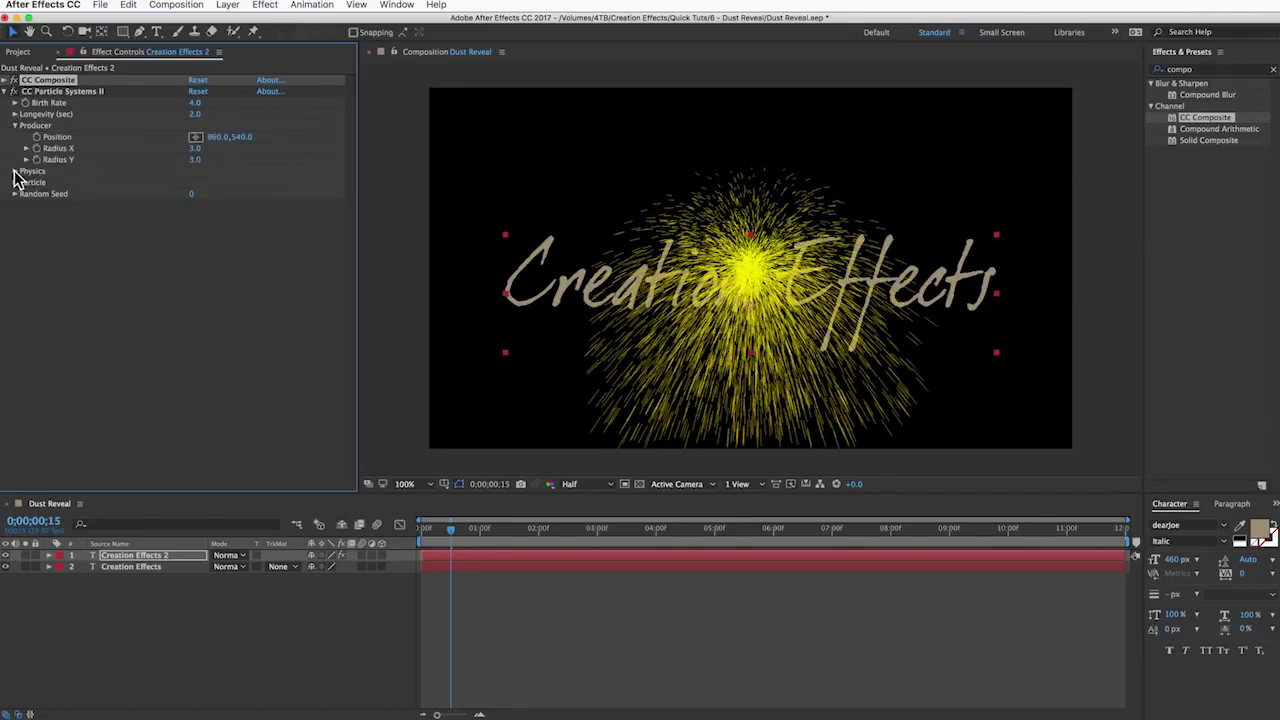
click(15, 171)
click(15, 262)
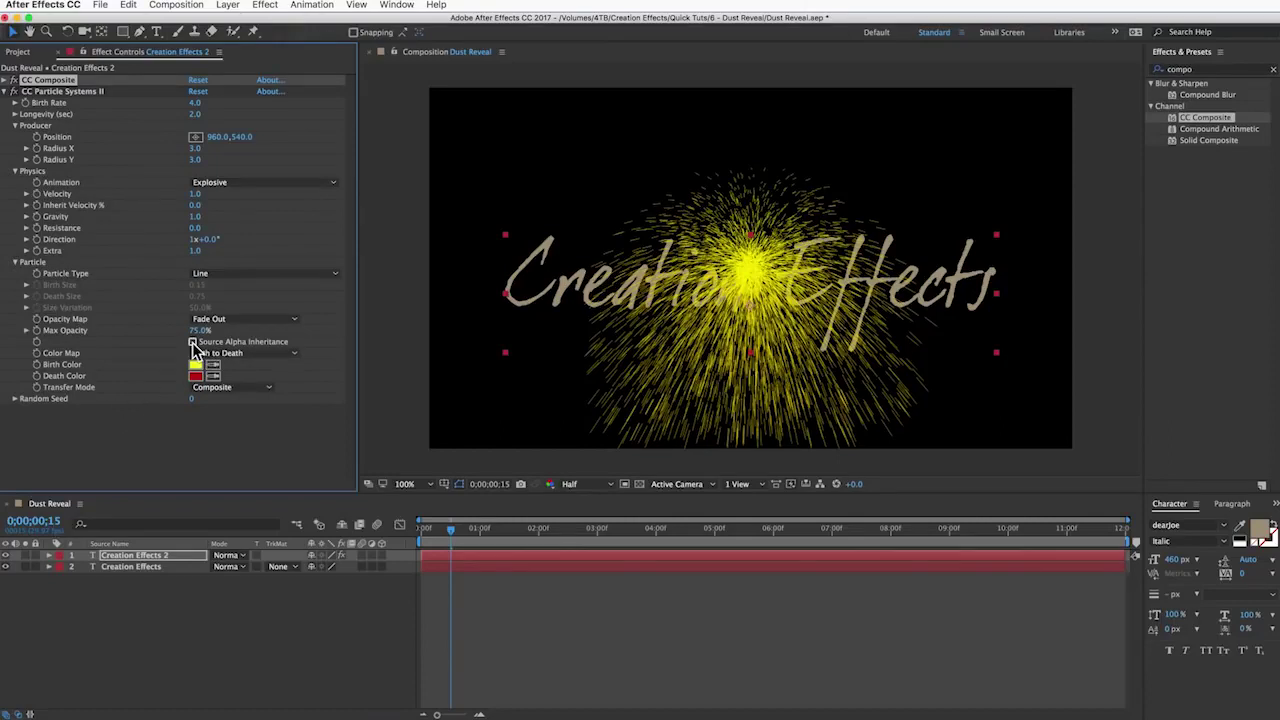
click(193, 342)
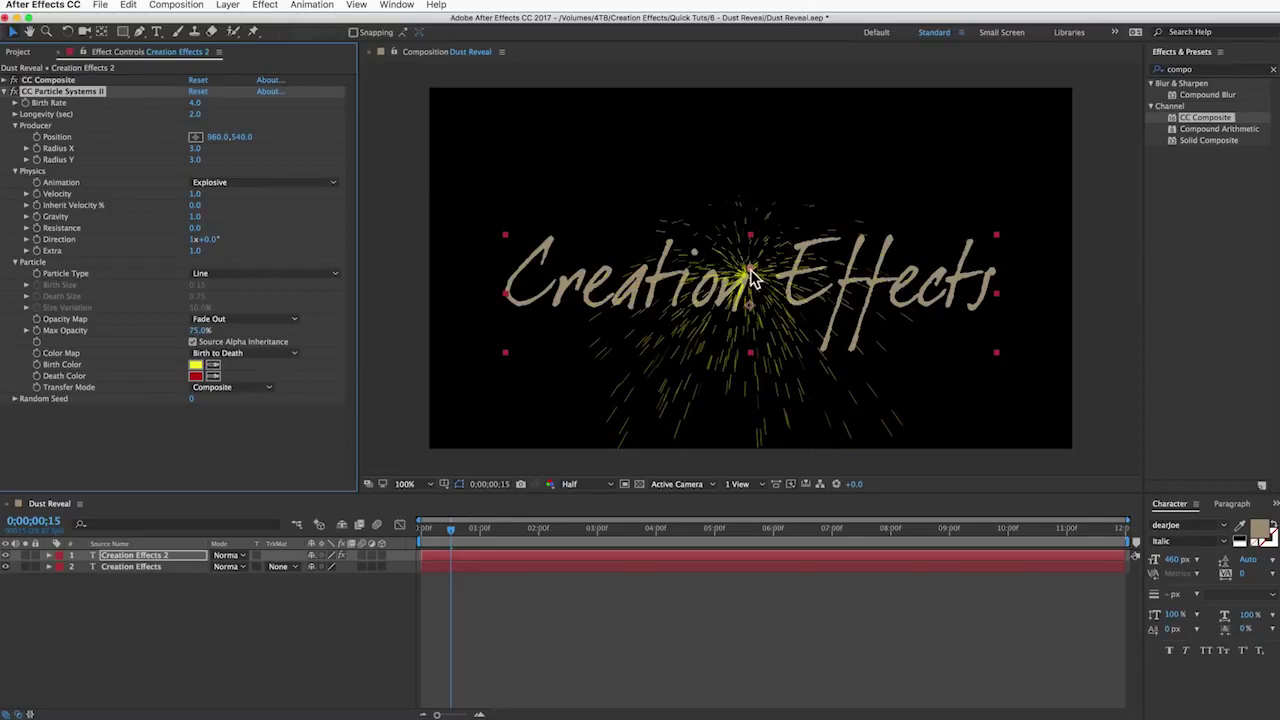
drag(752, 280, 871, 258)
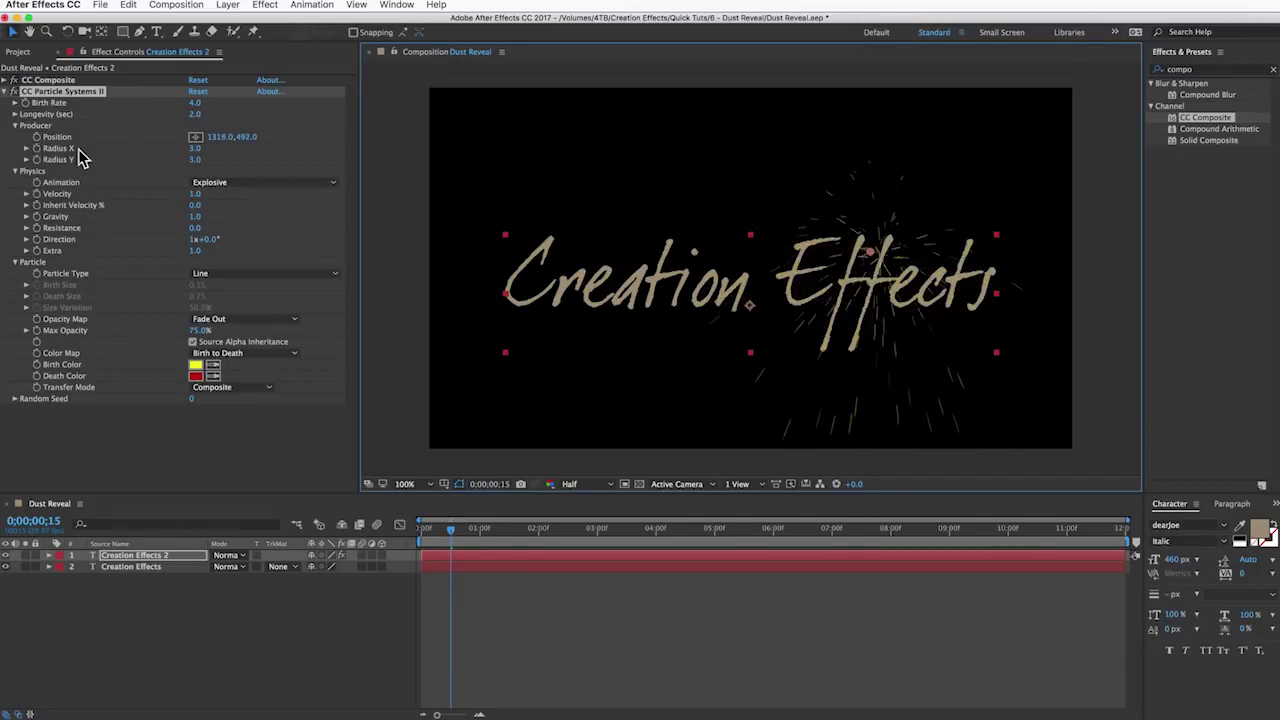
Set the producer's Radius X to 1 and Radius Y to 13.
click(193, 148)
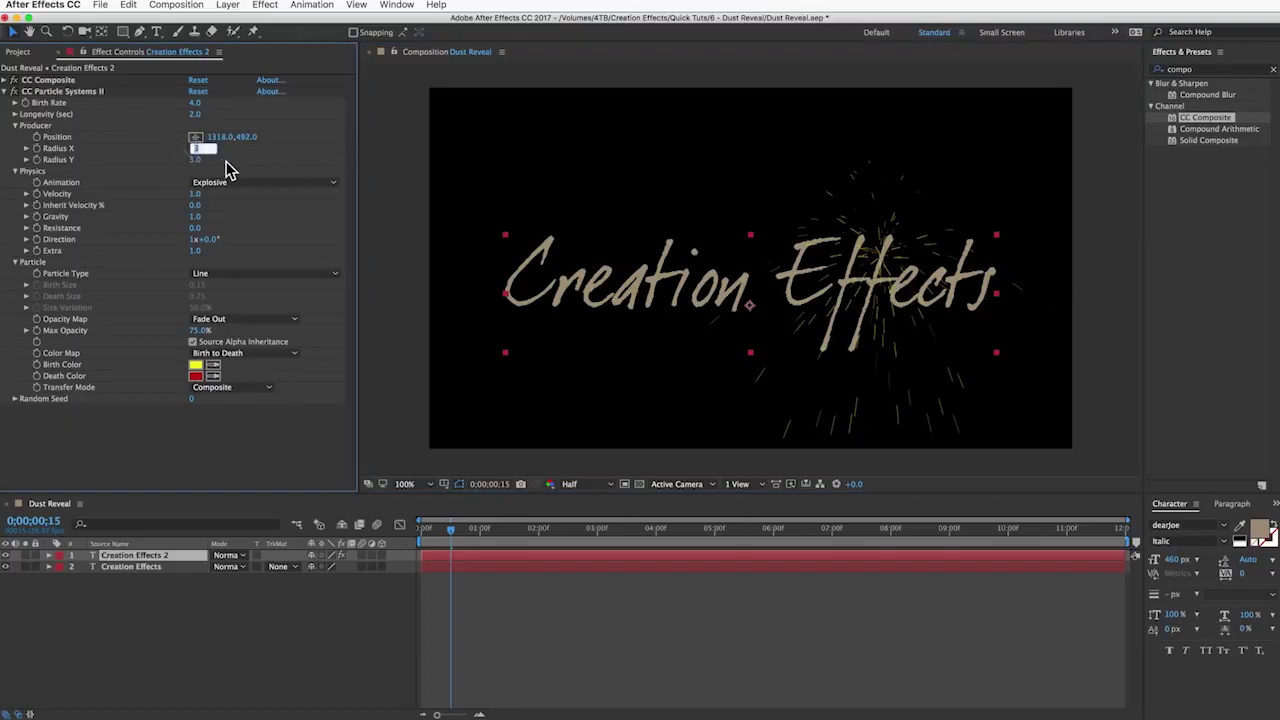
text(1)
key(Return)
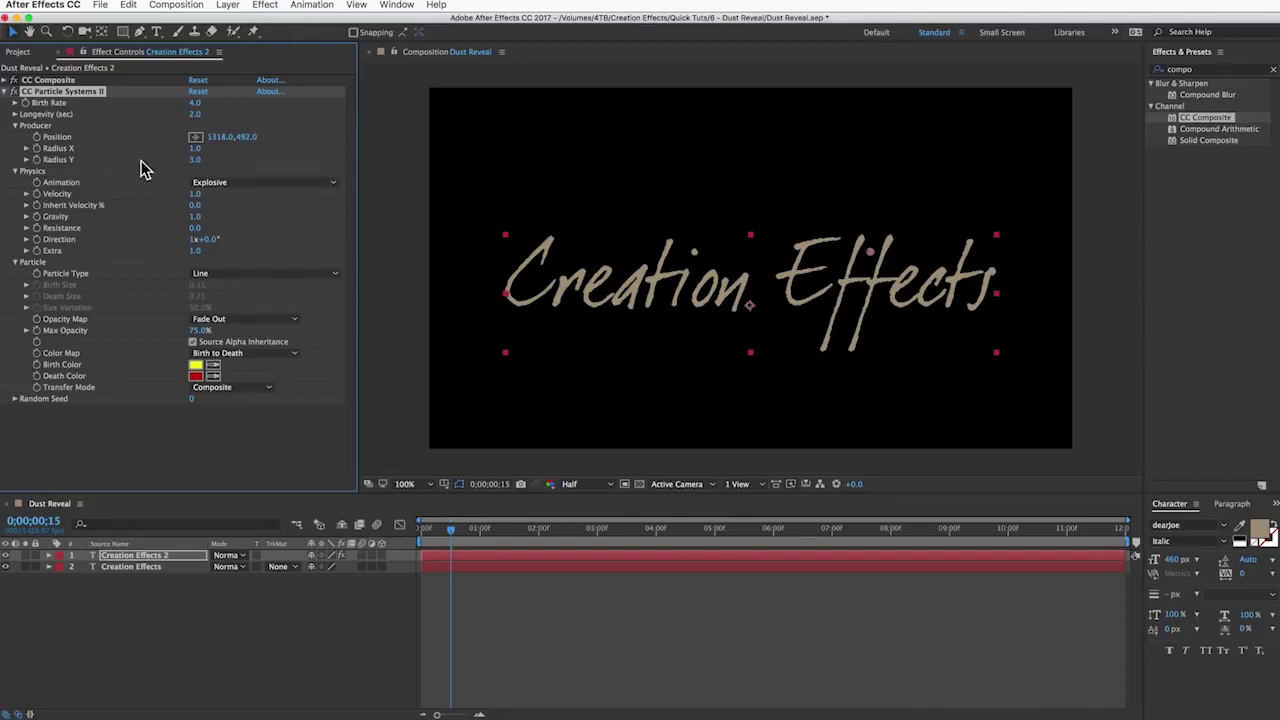
click(198, 161)
text(13)
key(Return)
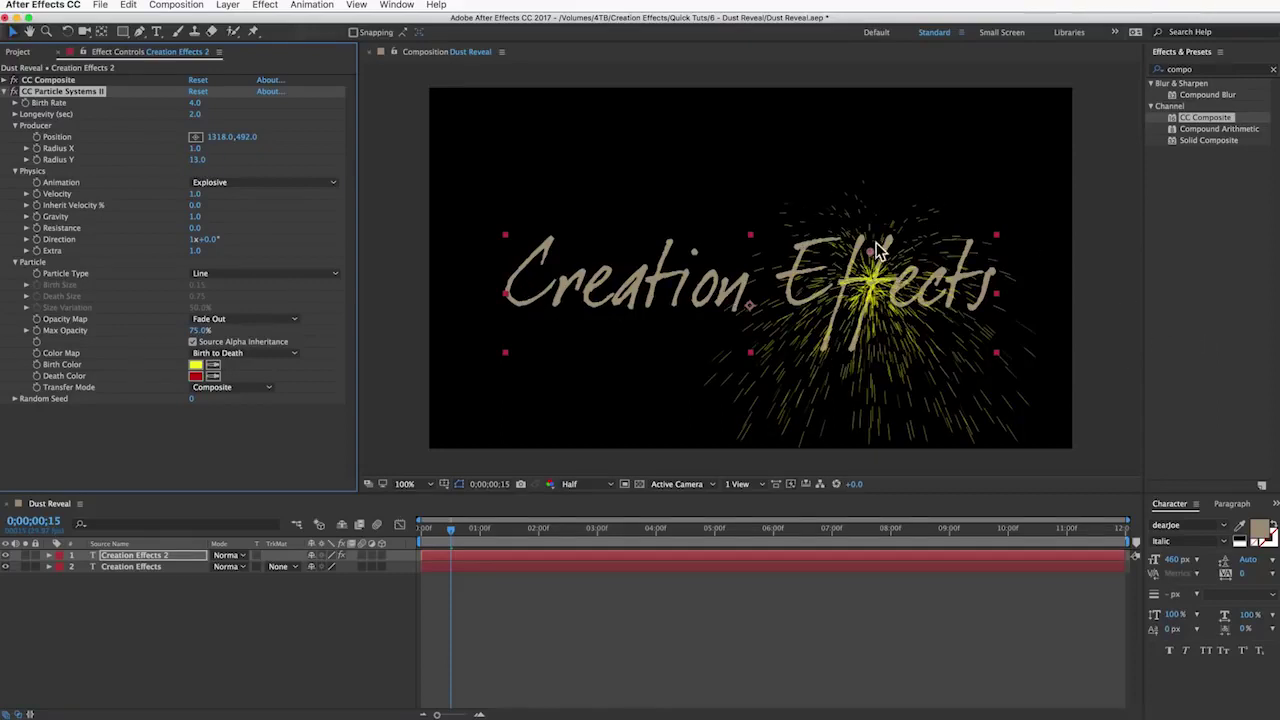
Place the producer on the frame's left edge at 0.0, 602.0.
drag(872, 258, 422, 288)
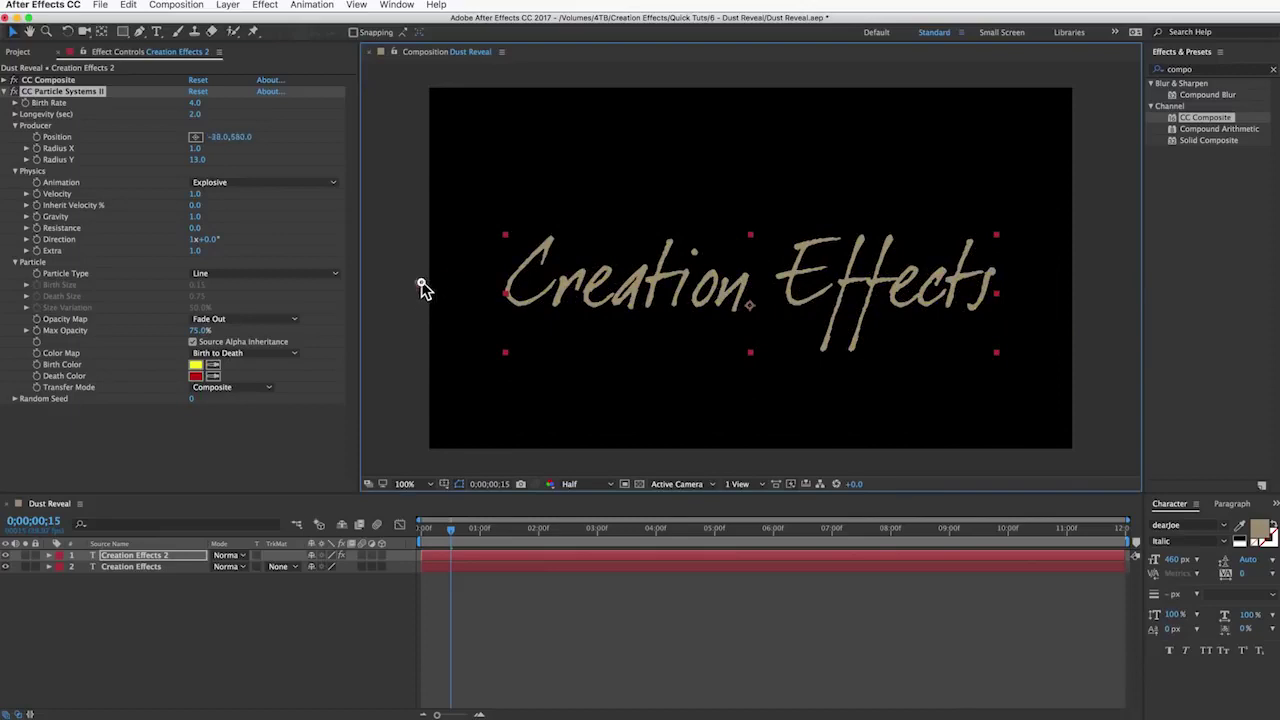
click(213, 137)
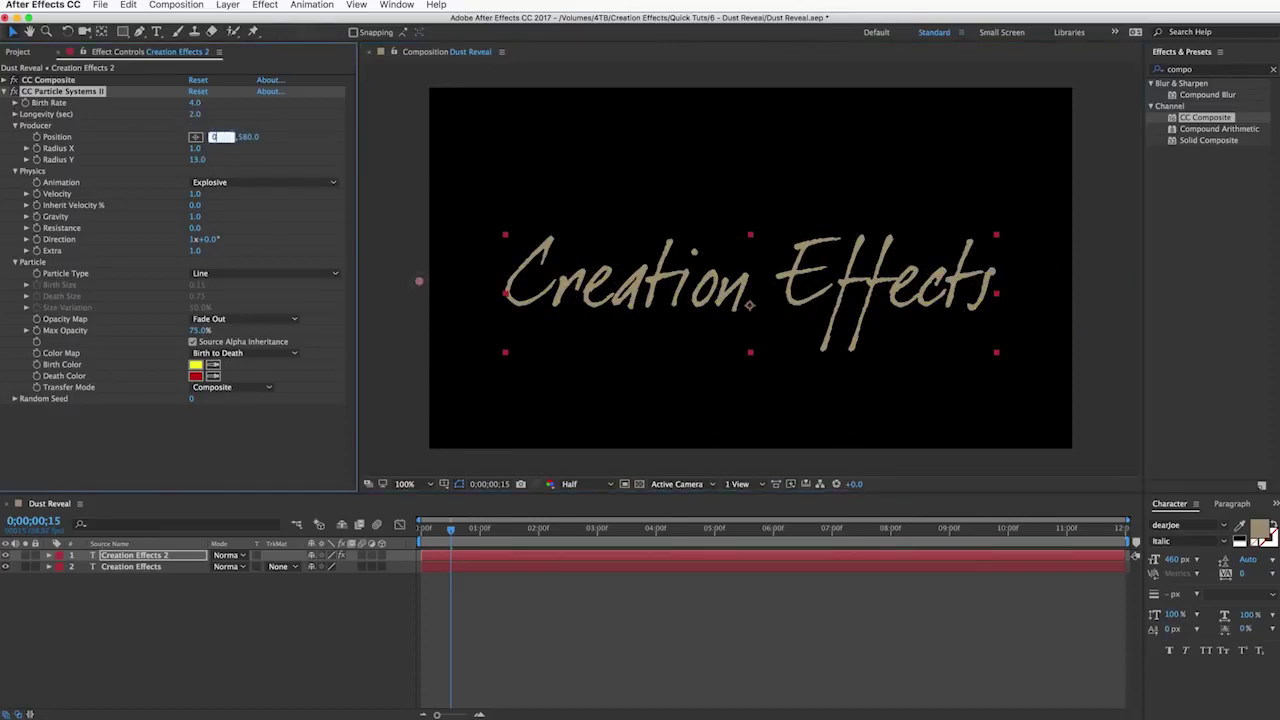
text(0)
key(Return)
Keyframe producer Position from X 0 at start to X 1920 at 0;00;01;16.
drag(447, 533, 420, 537)
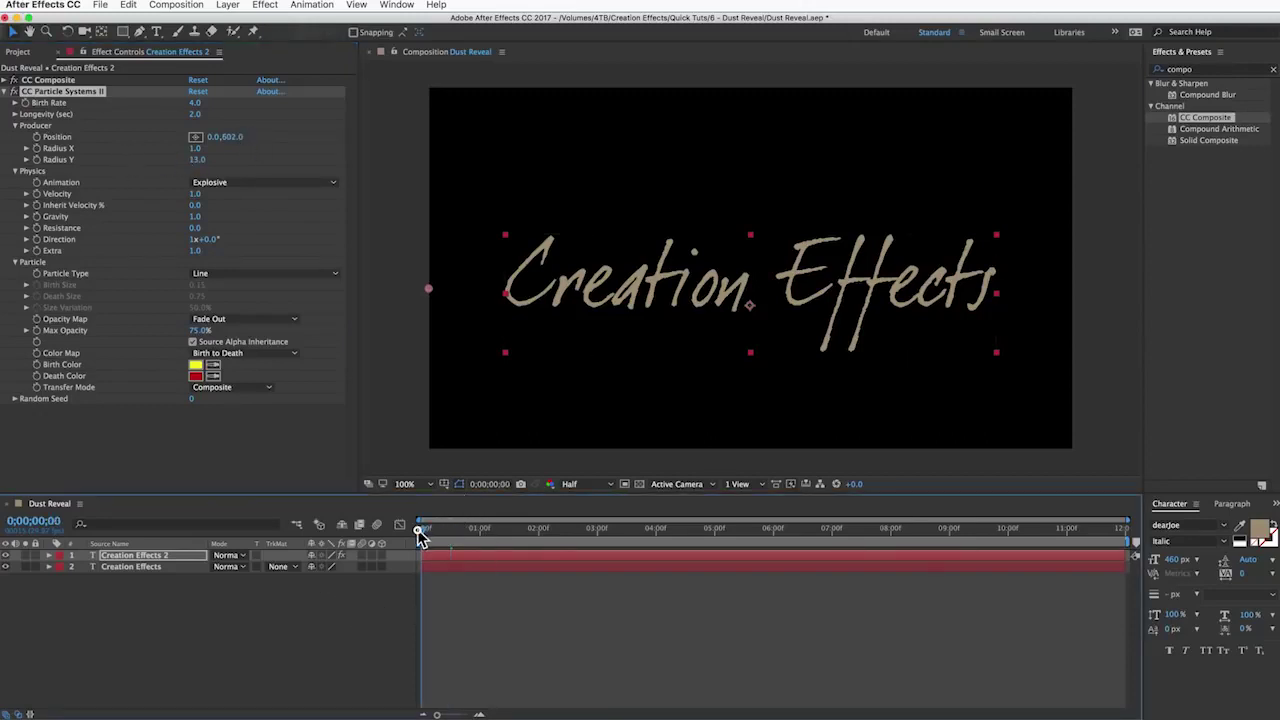
click(37, 139)
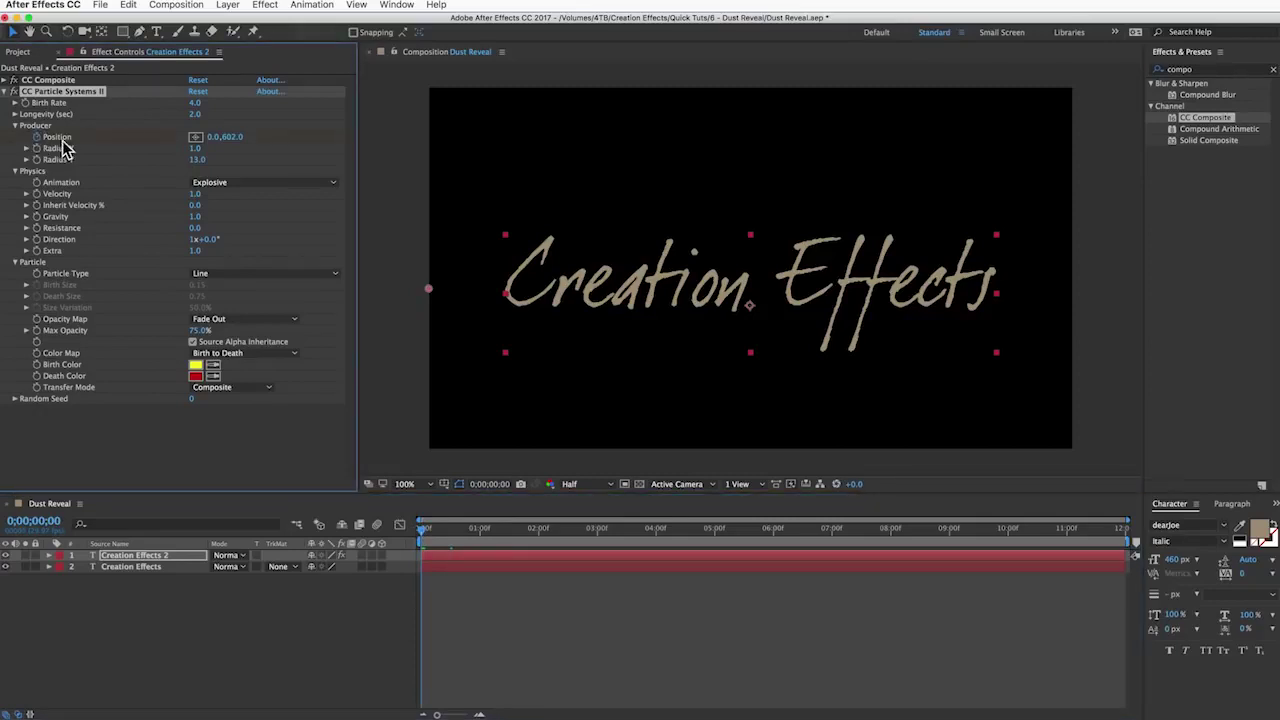
click(511, 530)
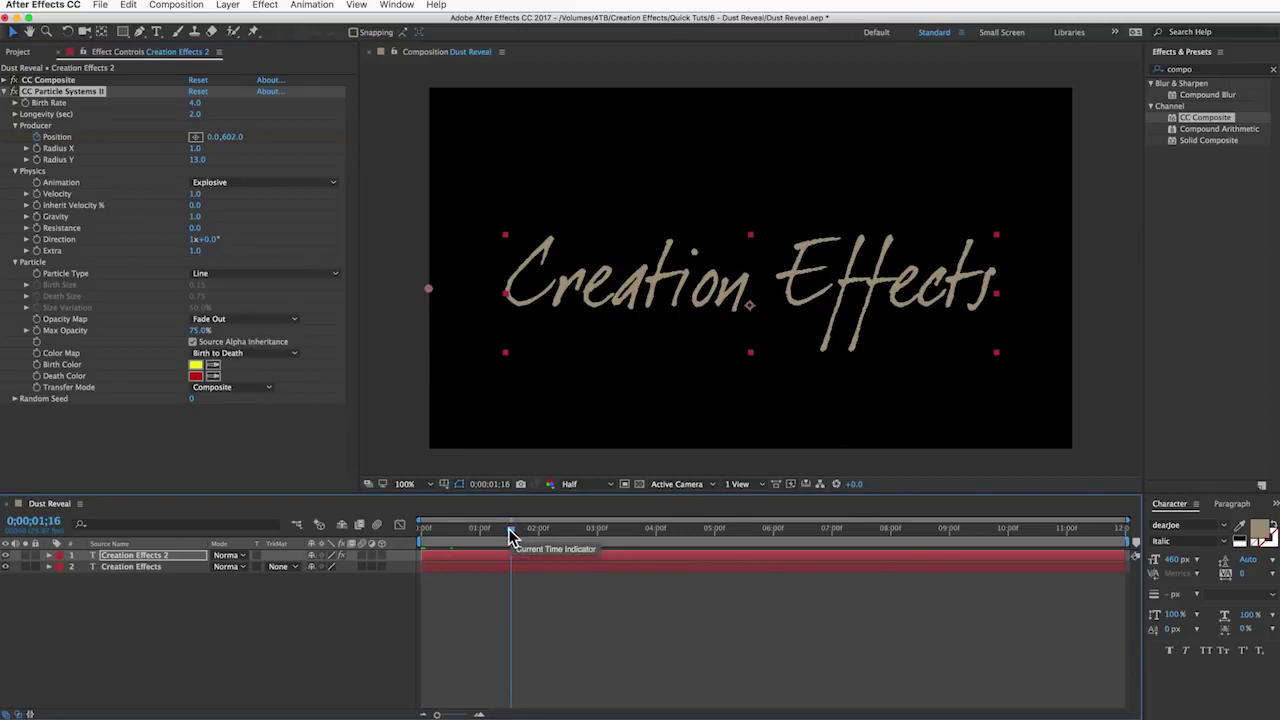
click(214, 138)
text(1920)
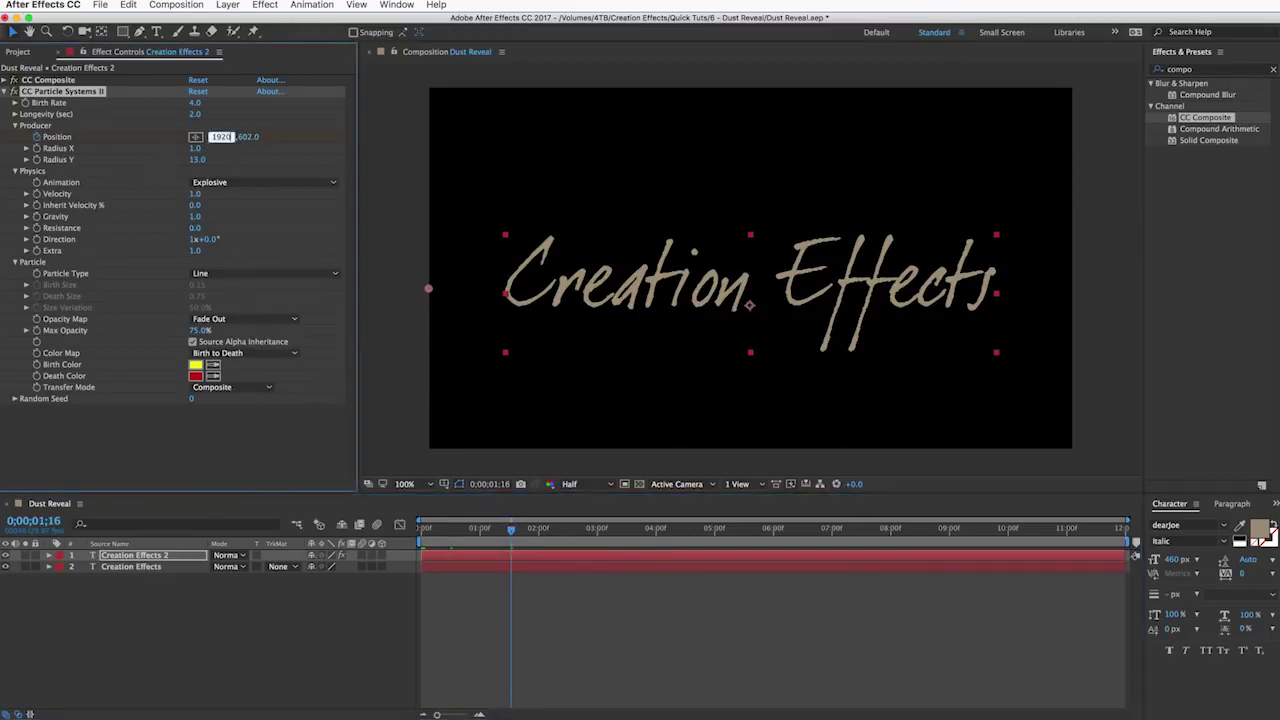
key(Return)
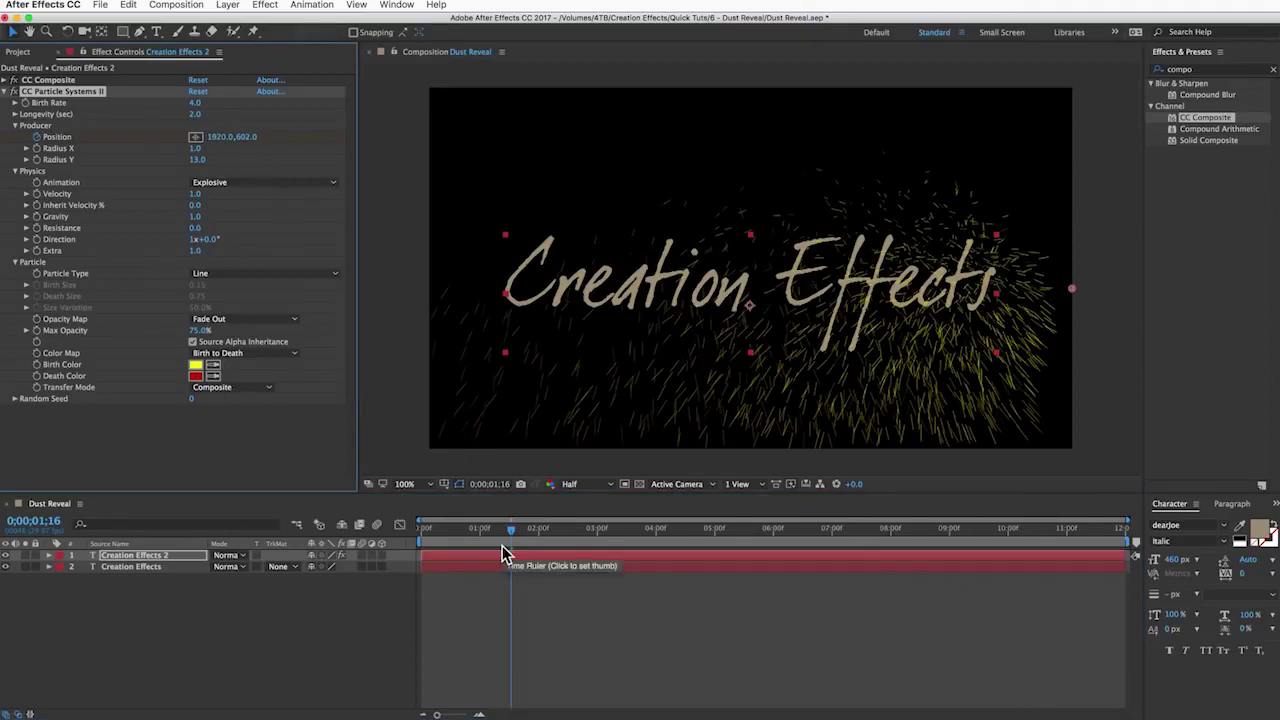
key(u)
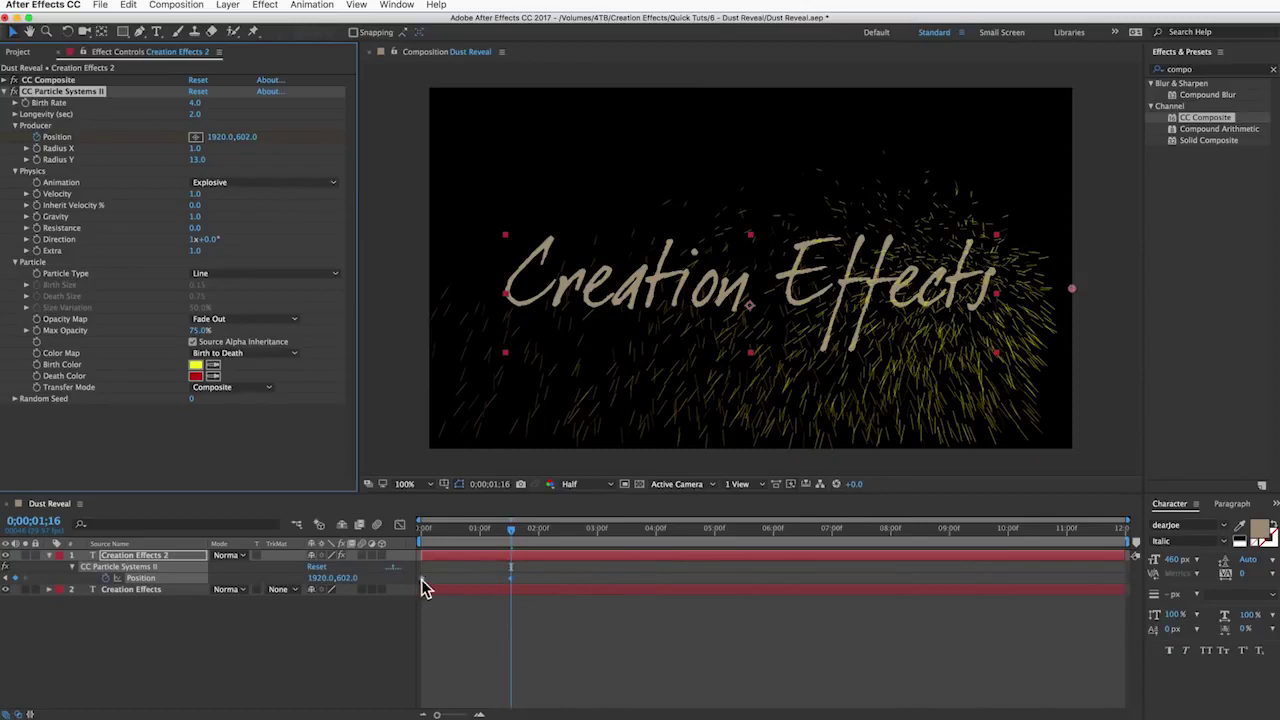
mouse_move(424, 528)
mouse_down()
mouse_move(503, 535)
mouse_move(428, 535)
mouse_up()
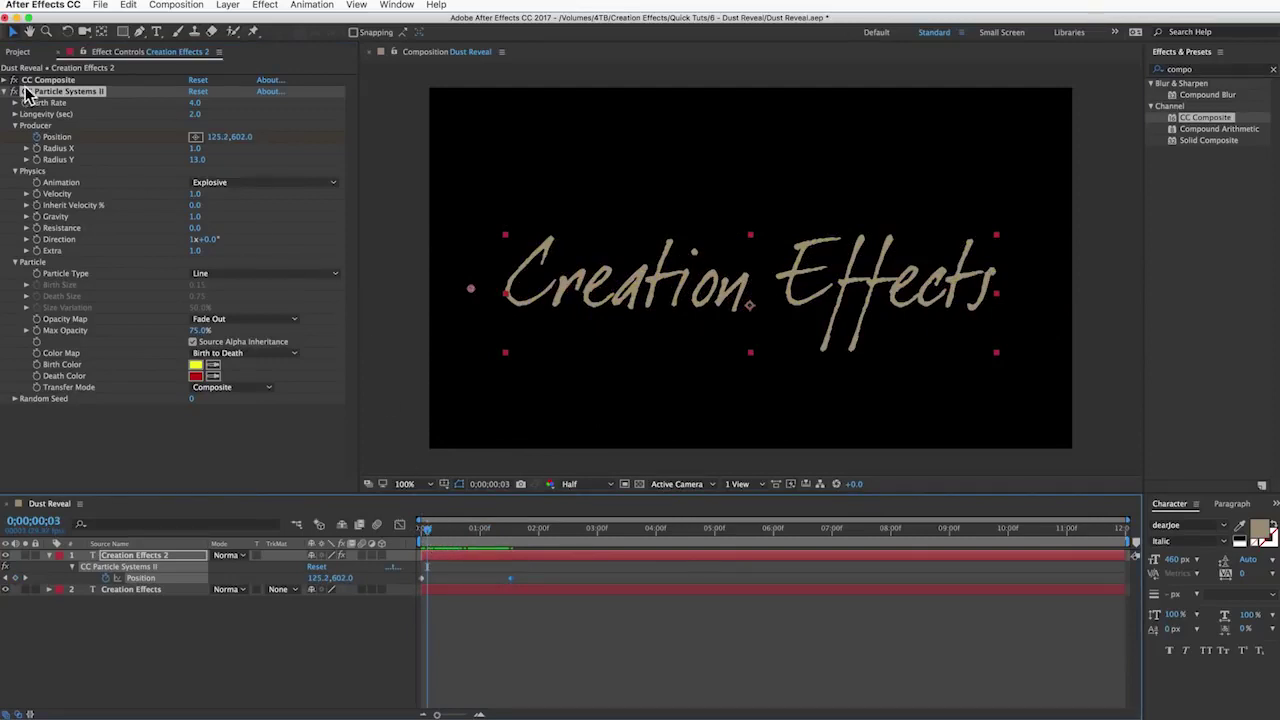
Set particle Birth Rate to 50 and Longevity to 4.
click(195, 104)
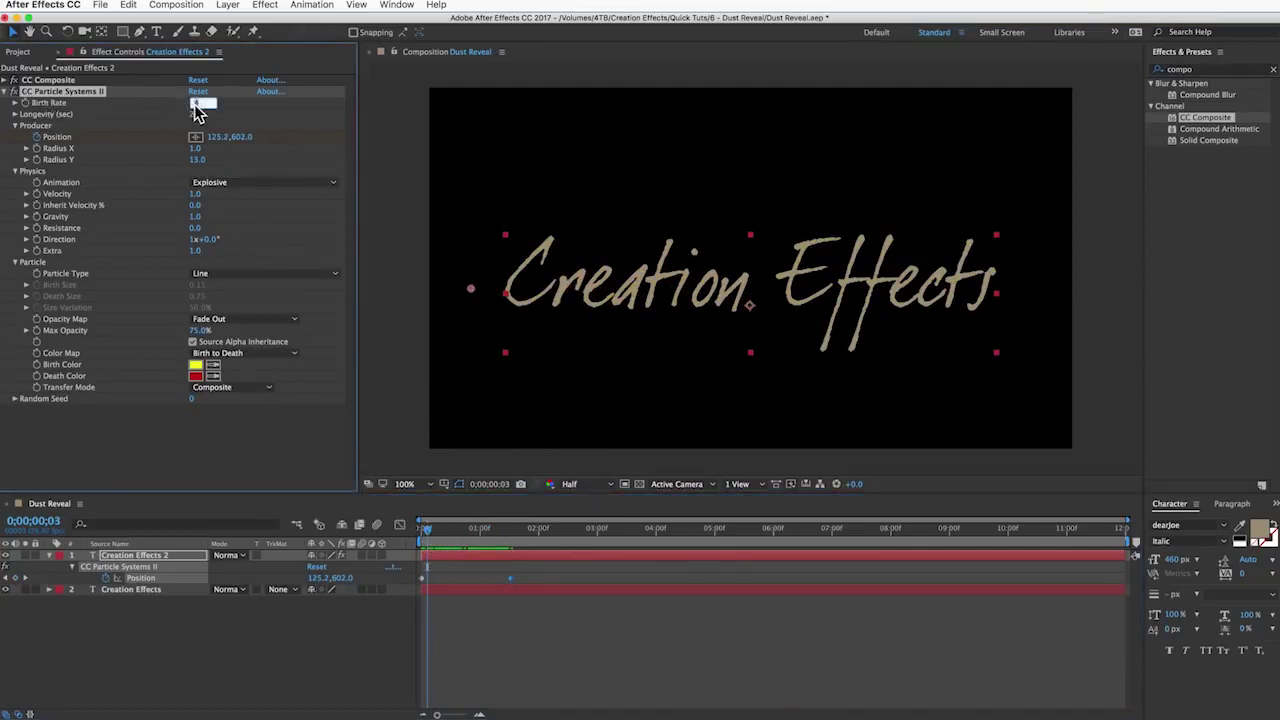
text(50)
key(Return)
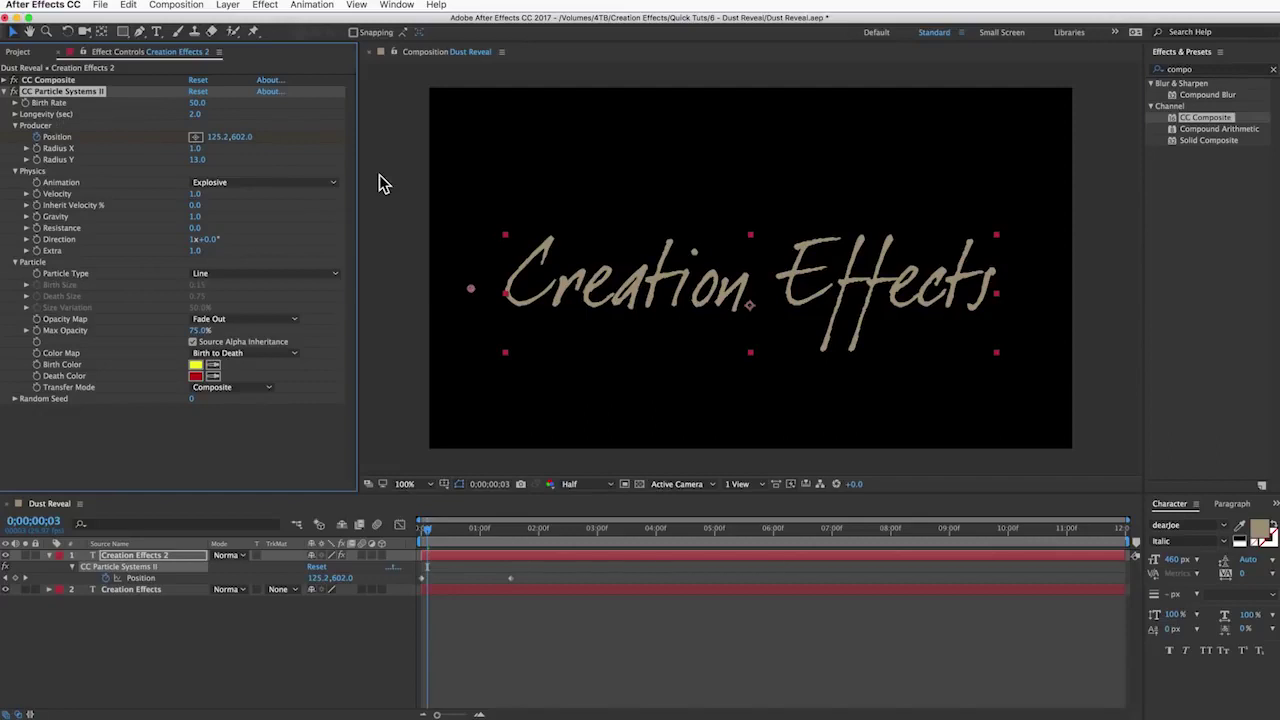
click(195, 114)
text(4)
key(Return)
Switch the animation type to Direction Normalized and set Velocity to 0.3.
click(237, 183)
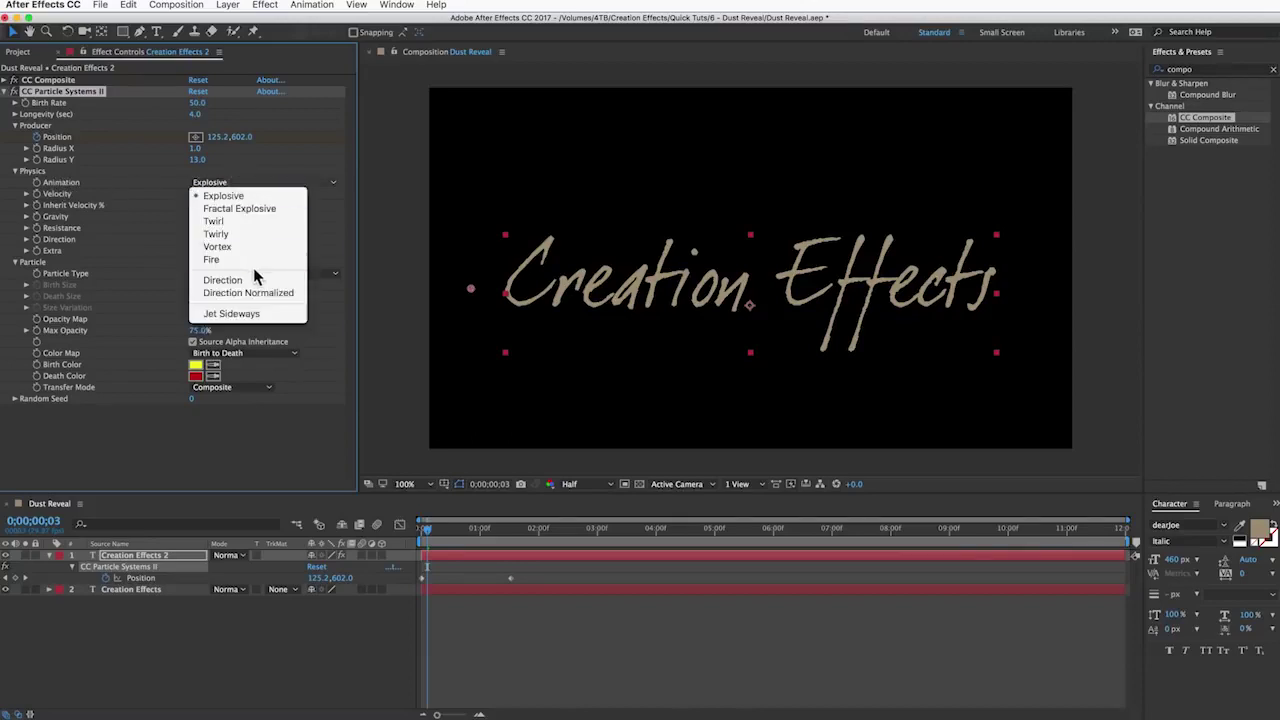
click(250, 293)
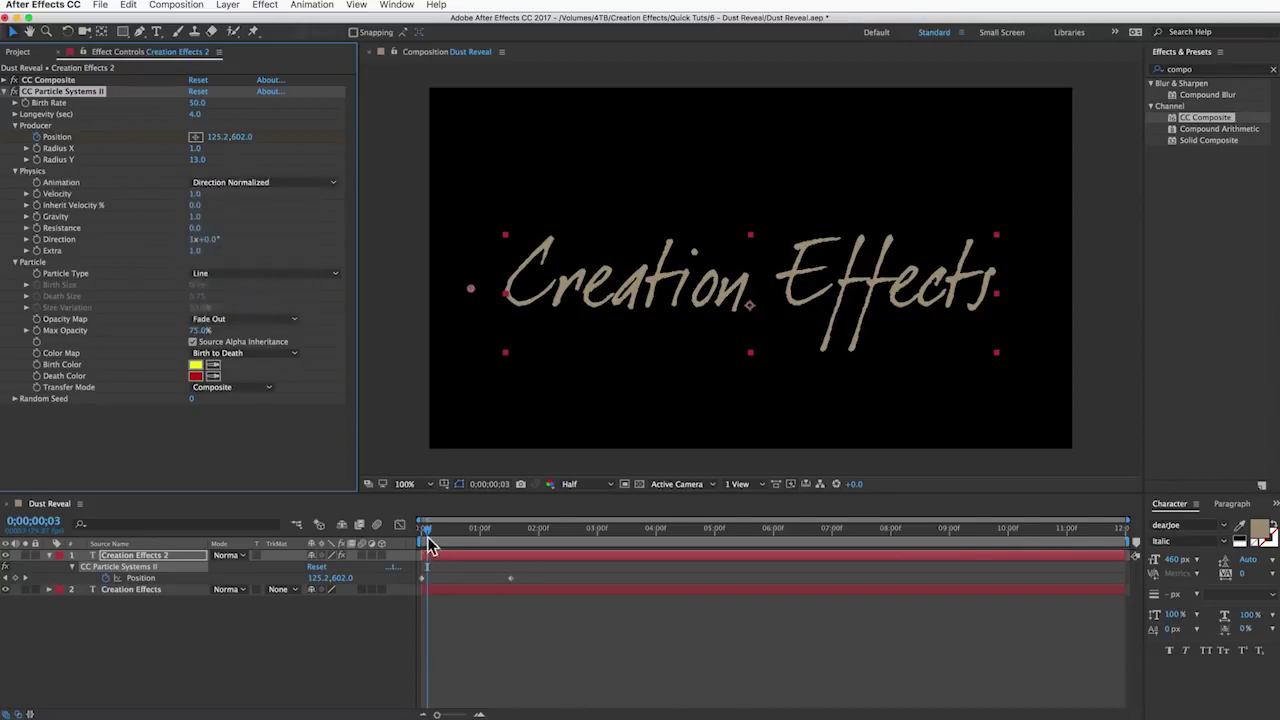
drag(427, 536, 465, 543)
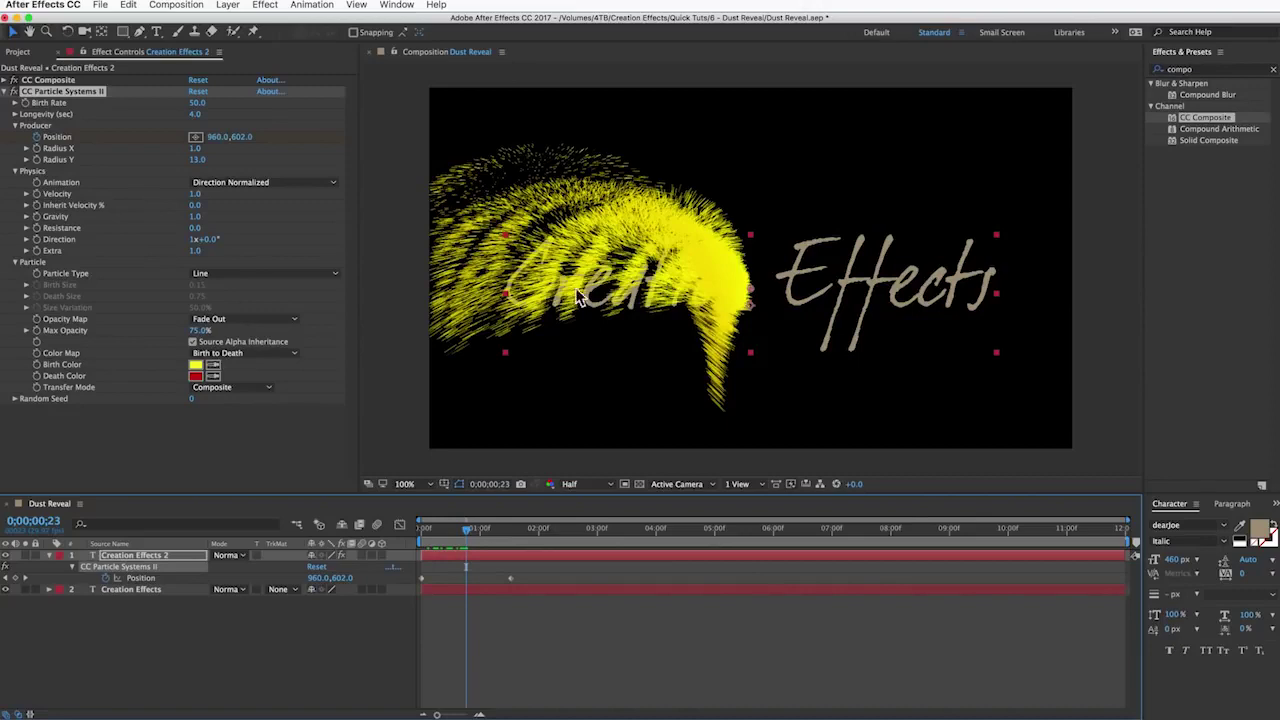
click(195, 194)
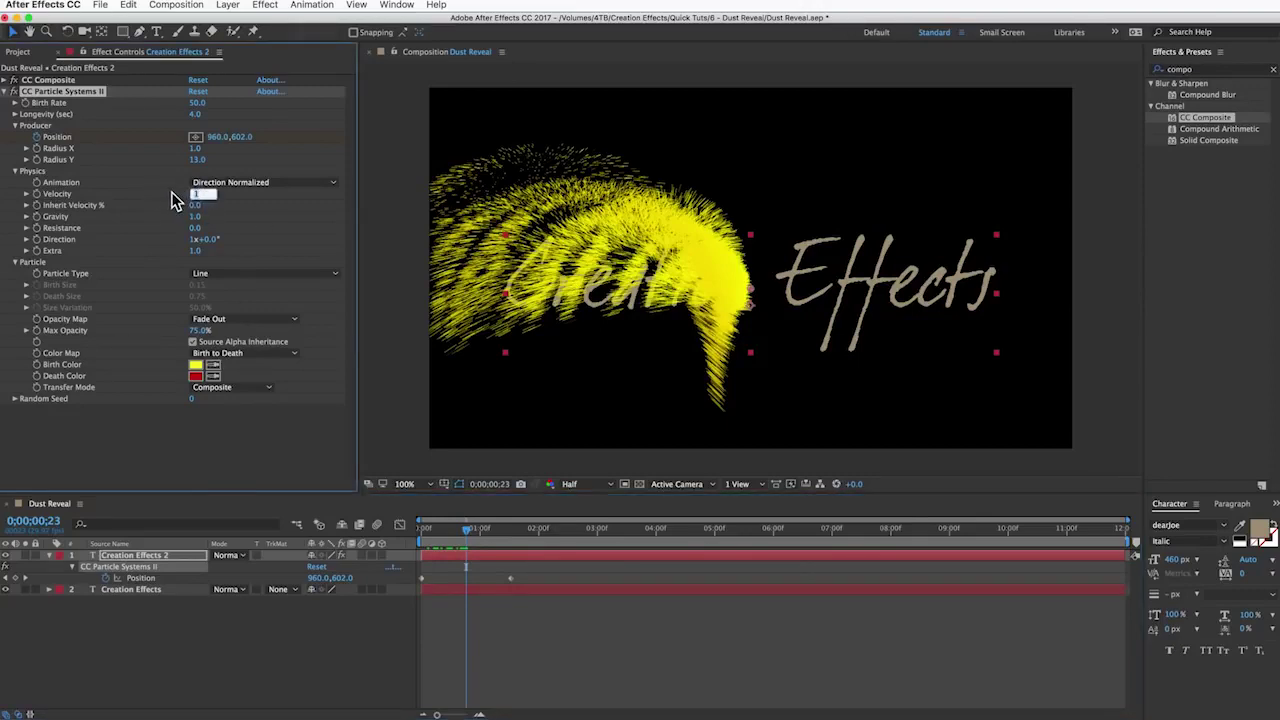
text(0.3)
key(Return)
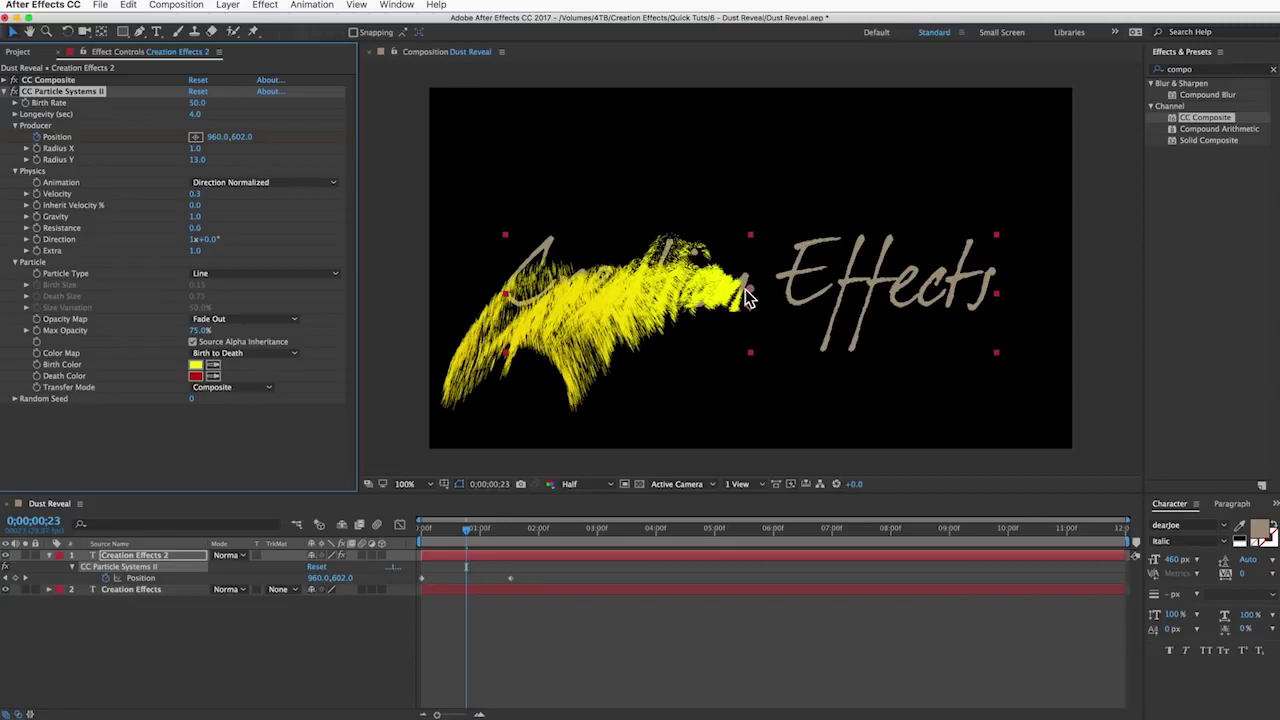
click(199, 205)
Set Inherit Velocity to 40% and Gravity to -0.3 so particles rise.
text(0)
key(Return)
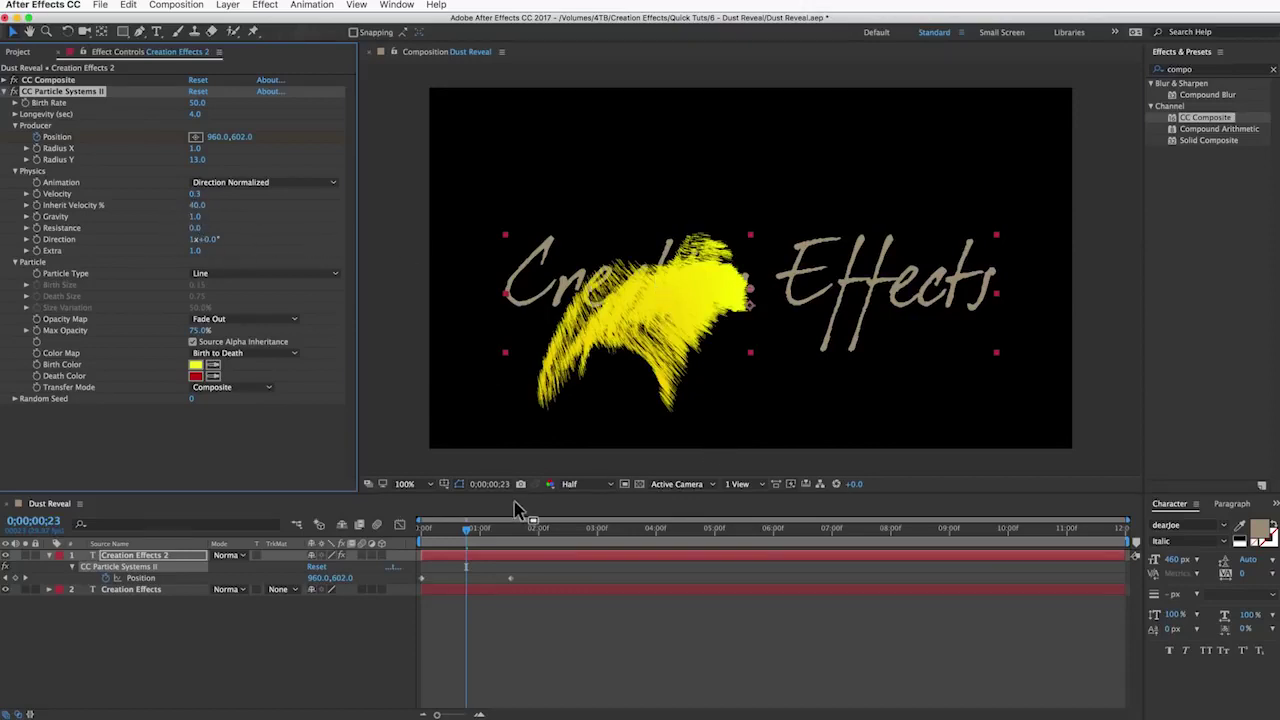
click(195, 217)
text(-0.3)
key(Return)
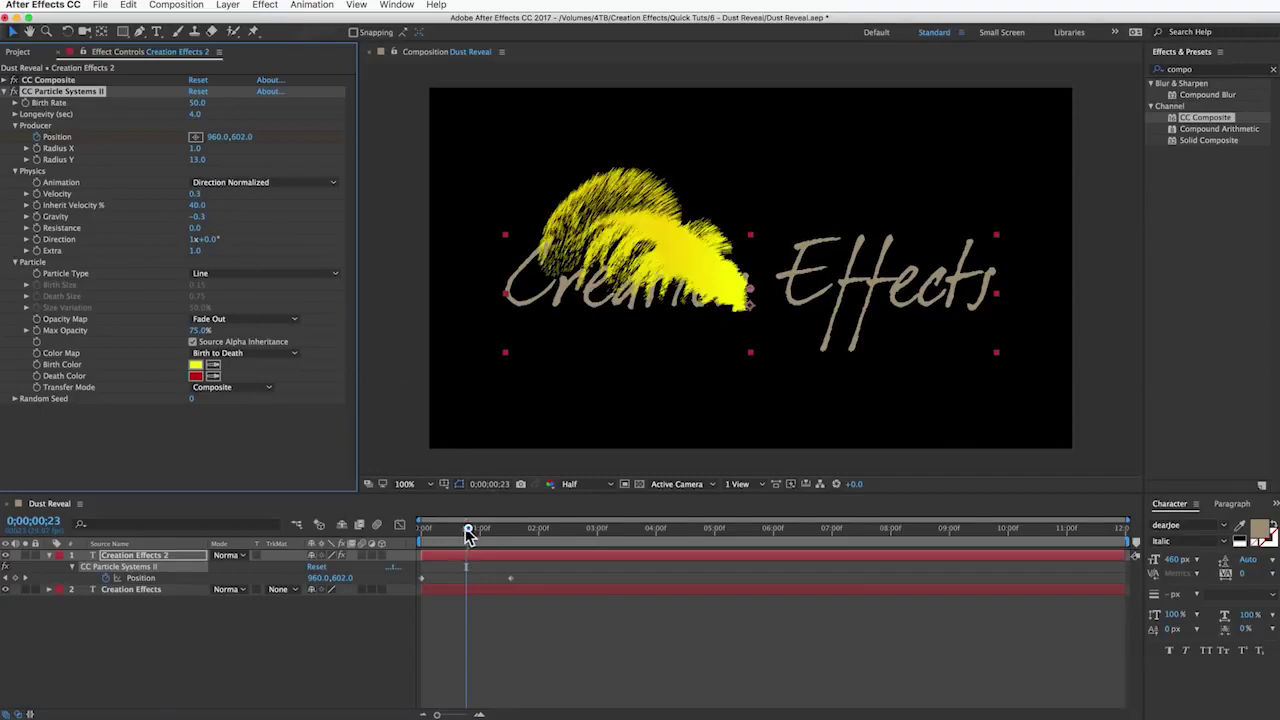
drag(470, 533, 477, 530)
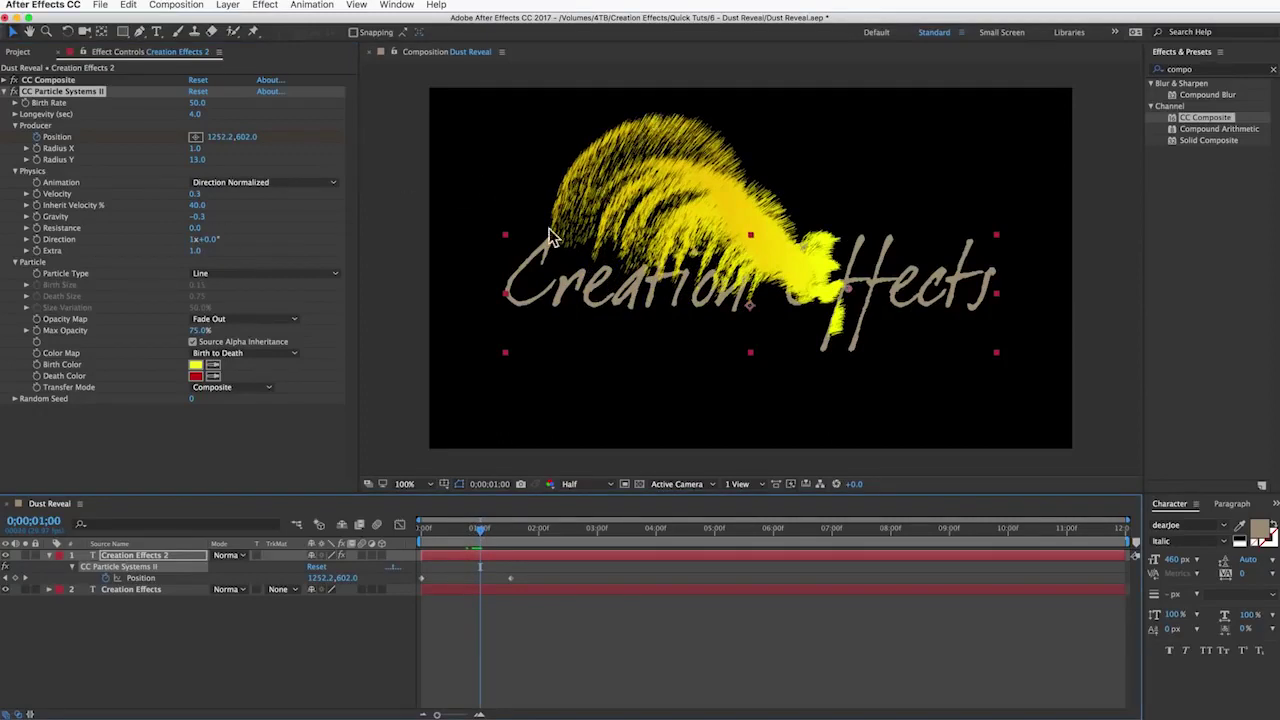
Set Resistance to 20 and Extra to 2.
click(196, 231)
text(20)
key(Return)
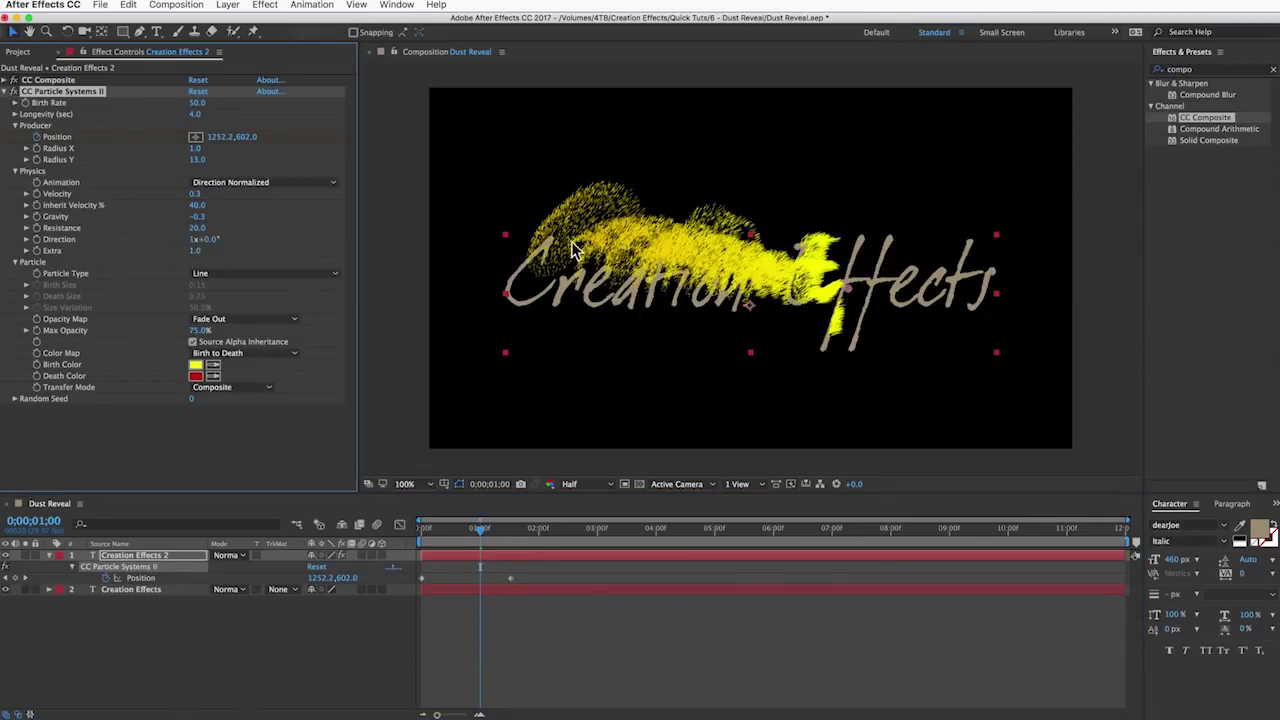
click(195, 250)
text(2)
key(Return)
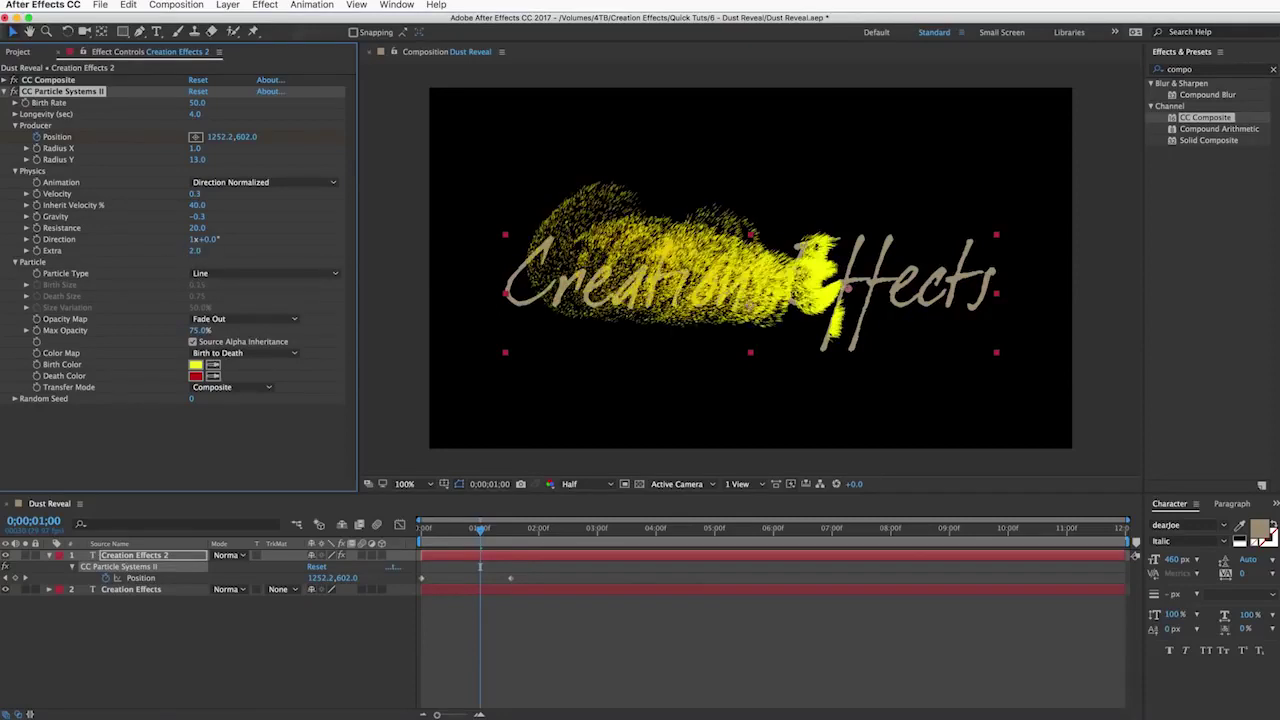
Keep the Line particle type and set Max Opacity to 22%.
click(203, 276)
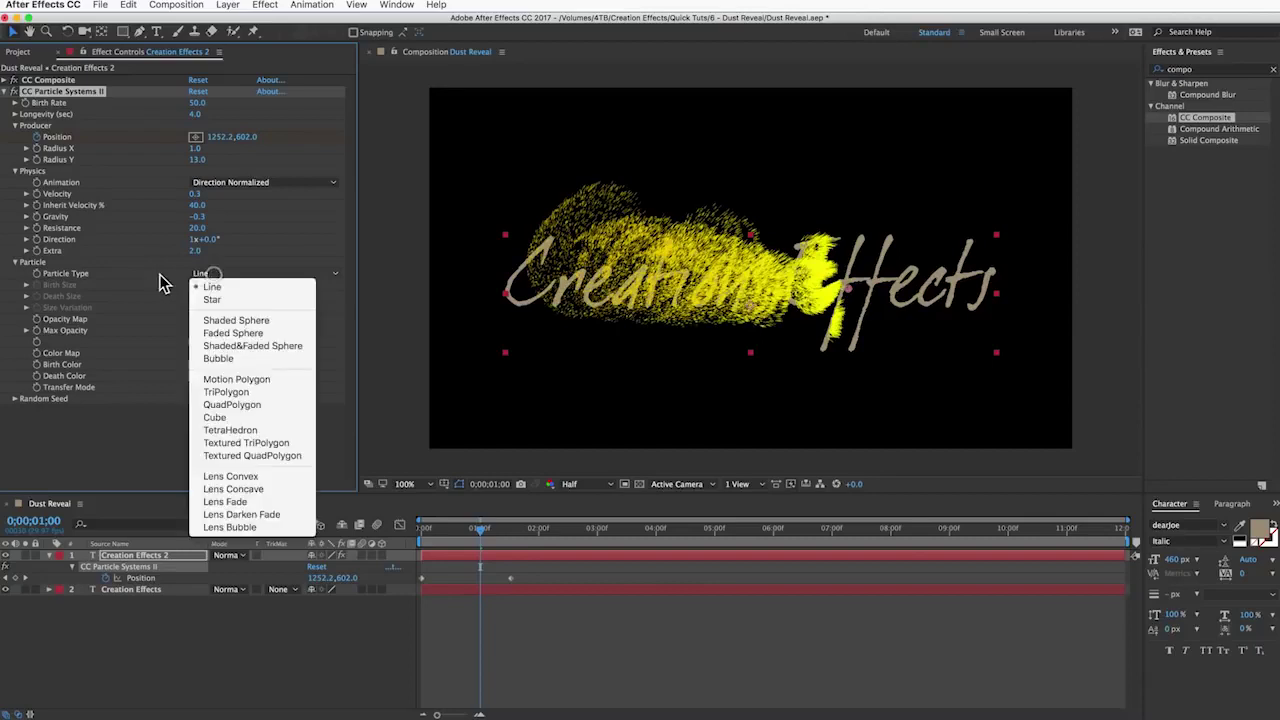
click(142, 284)
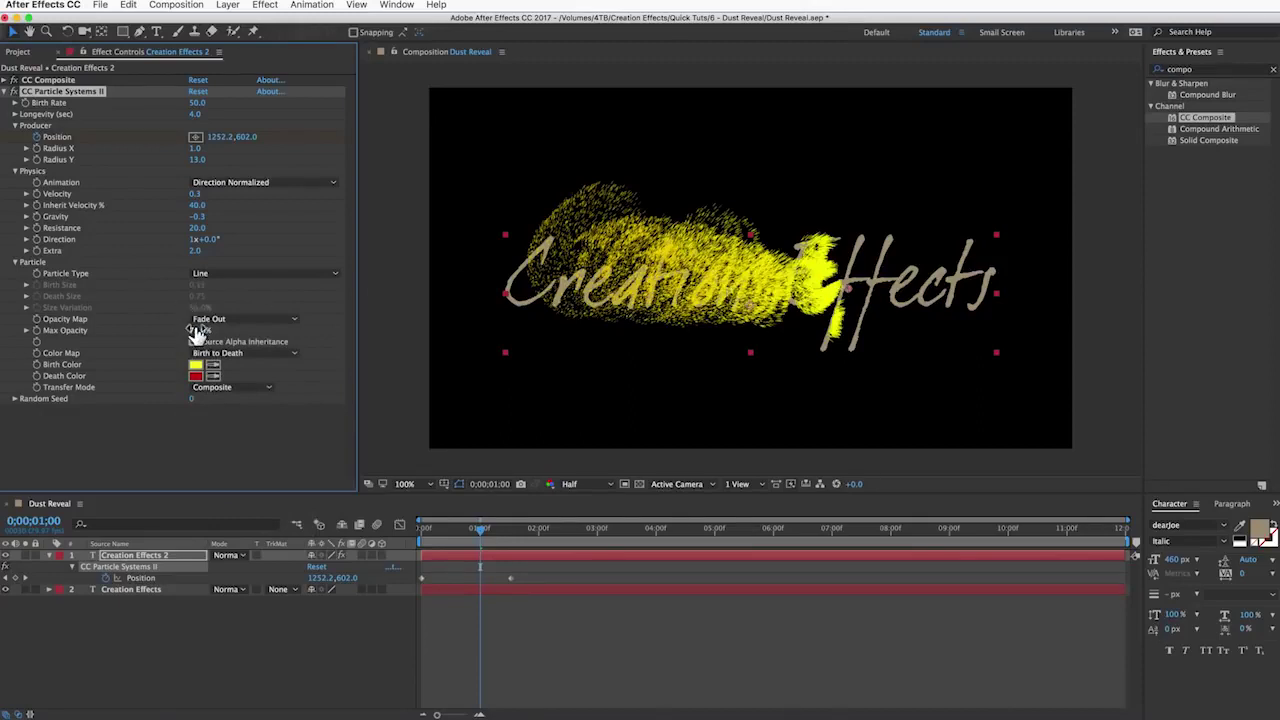
click(197, 332)
text(22)
key(Return)
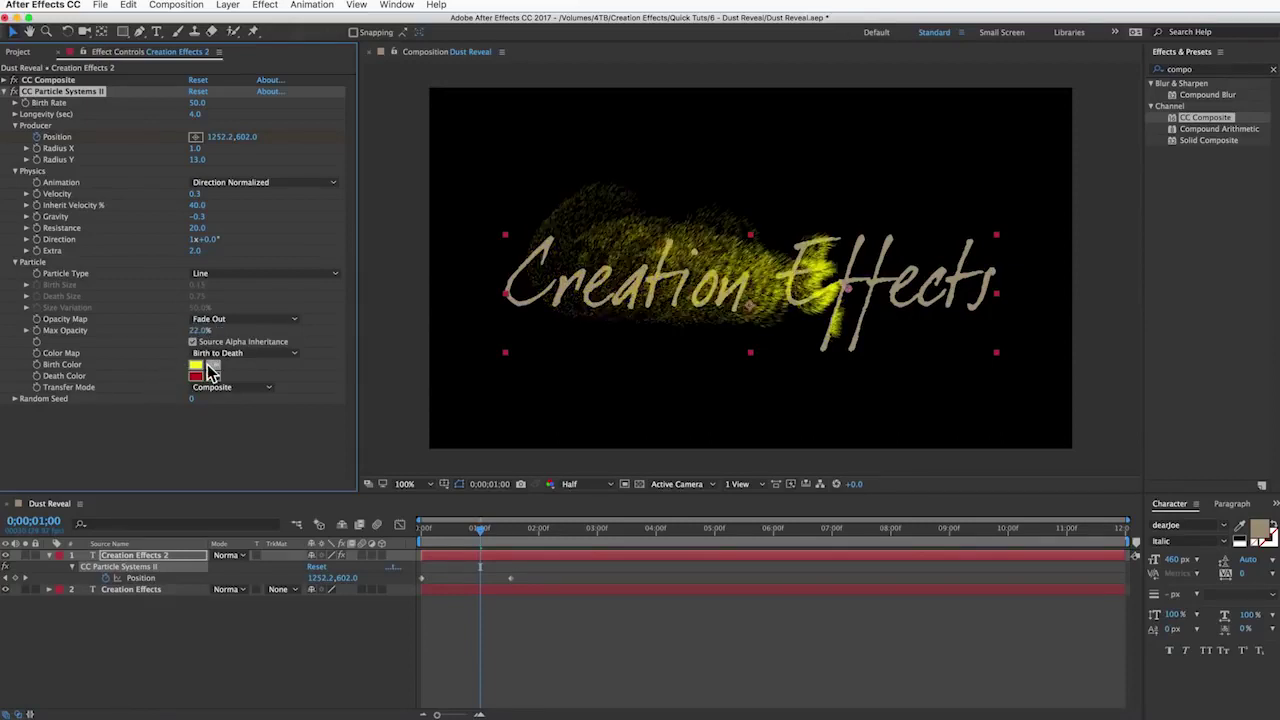
Sample the tan text colour for Birth and Death Color, then darken Death Color to 756A55.
click(213, 375)
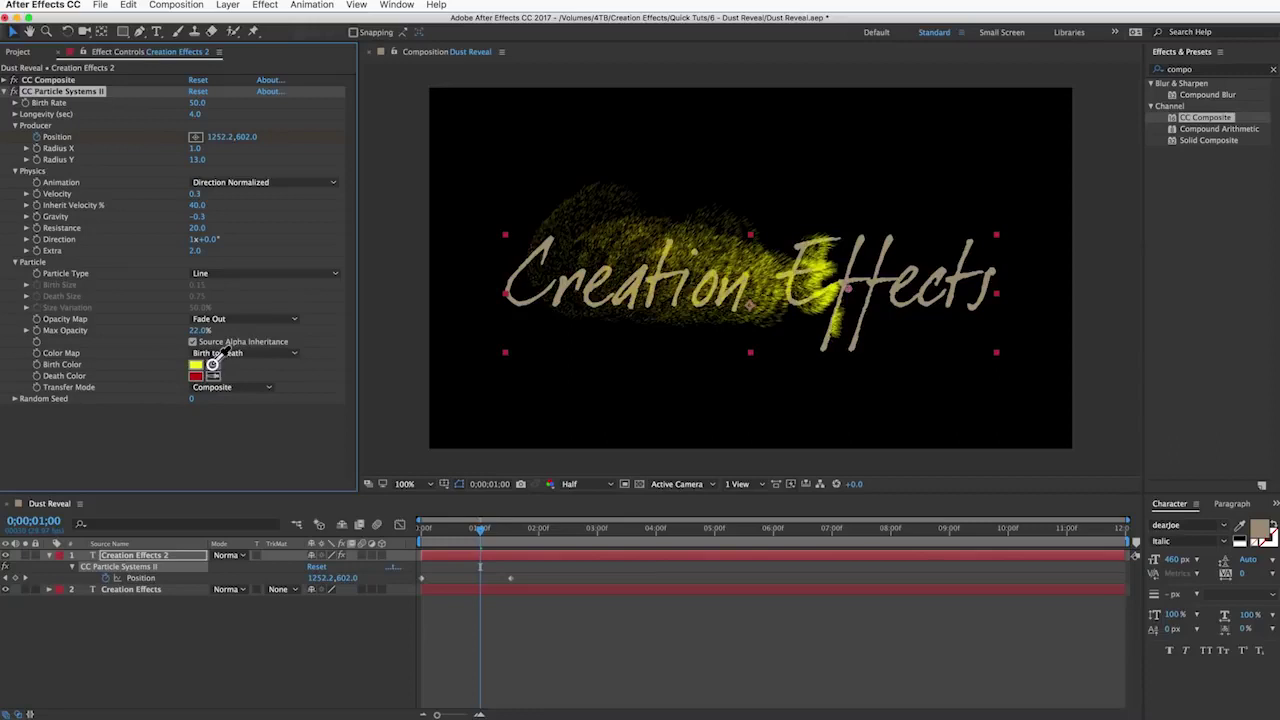
click(878, 251)
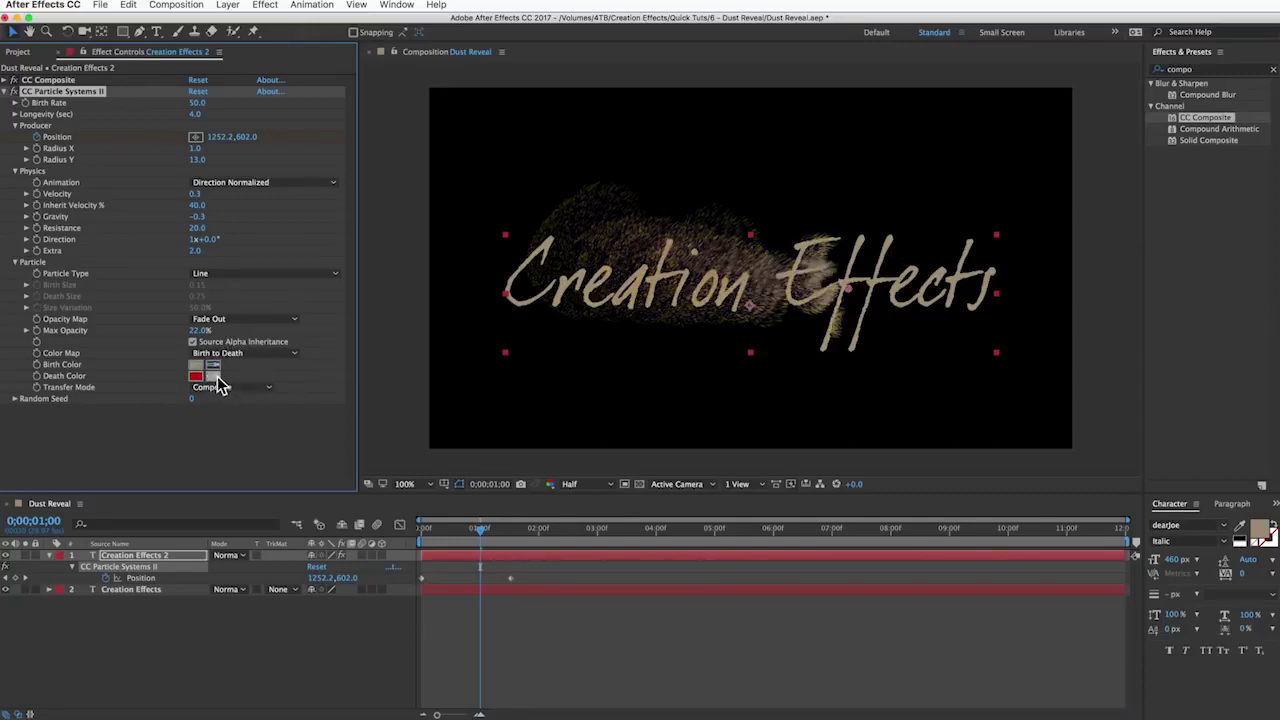
click(213, 376)
click(893, 250)
click(197, 379)
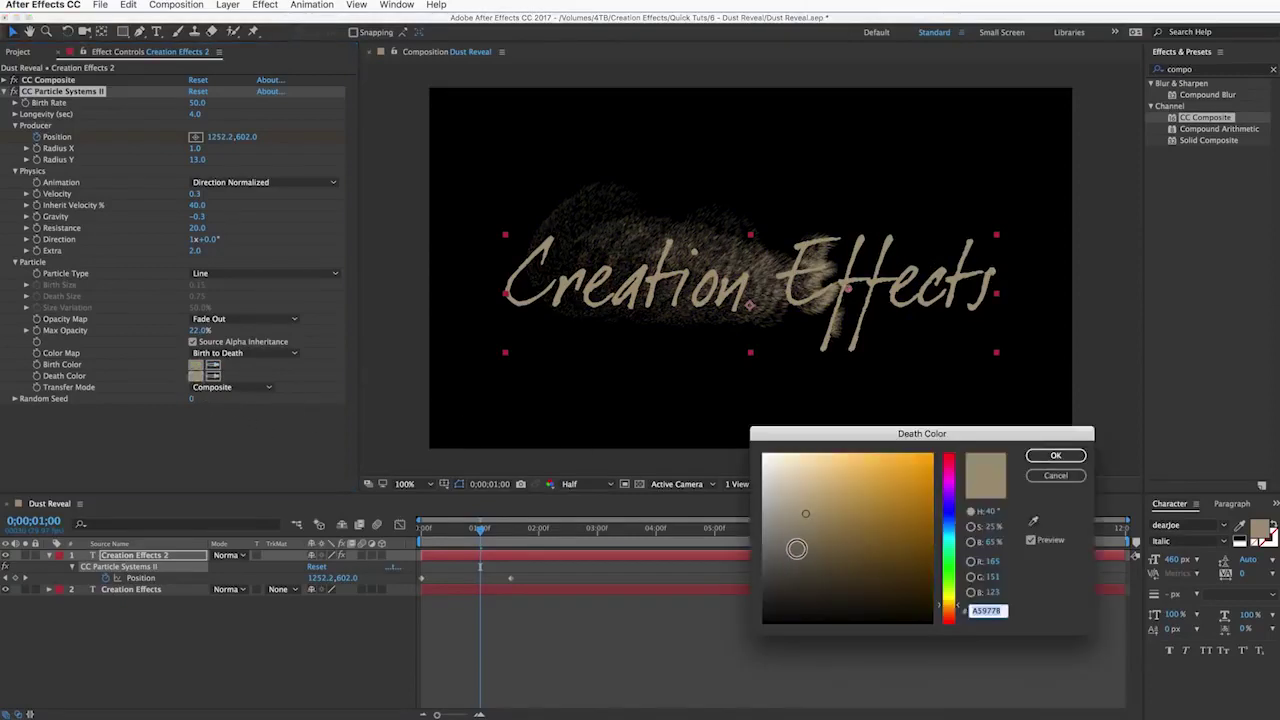
click(808, 545)
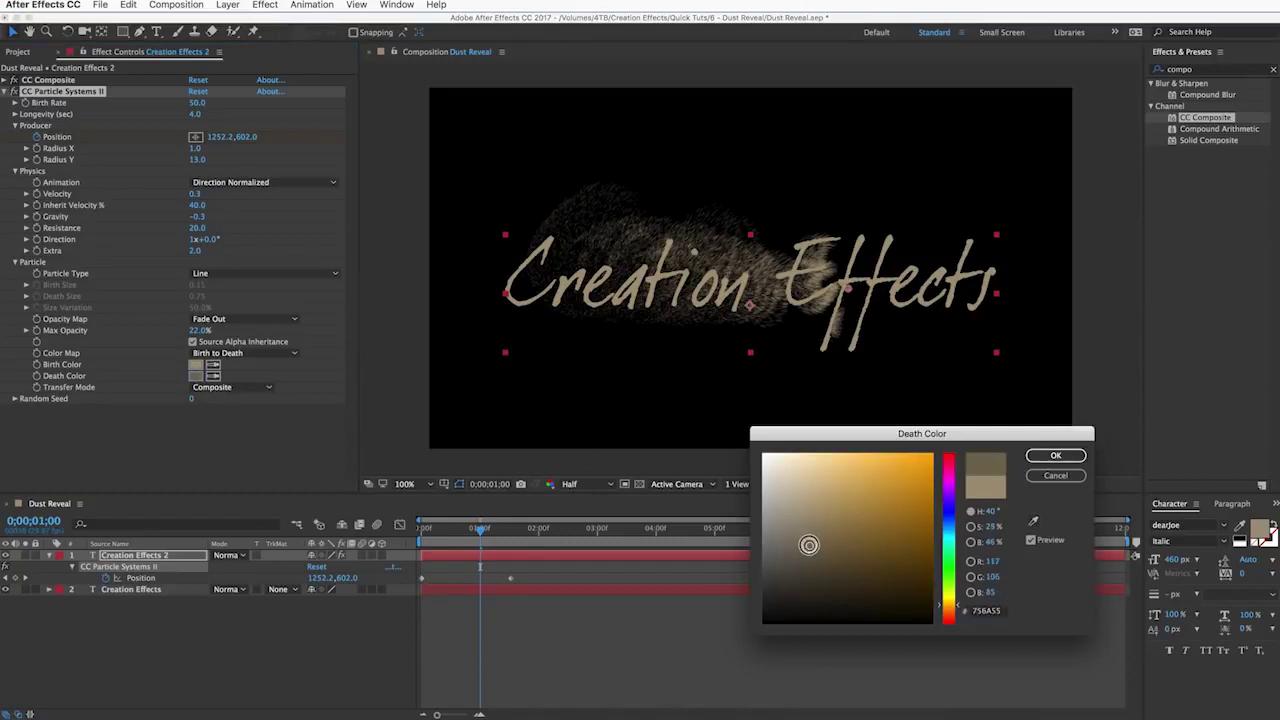
click(1056, 458)
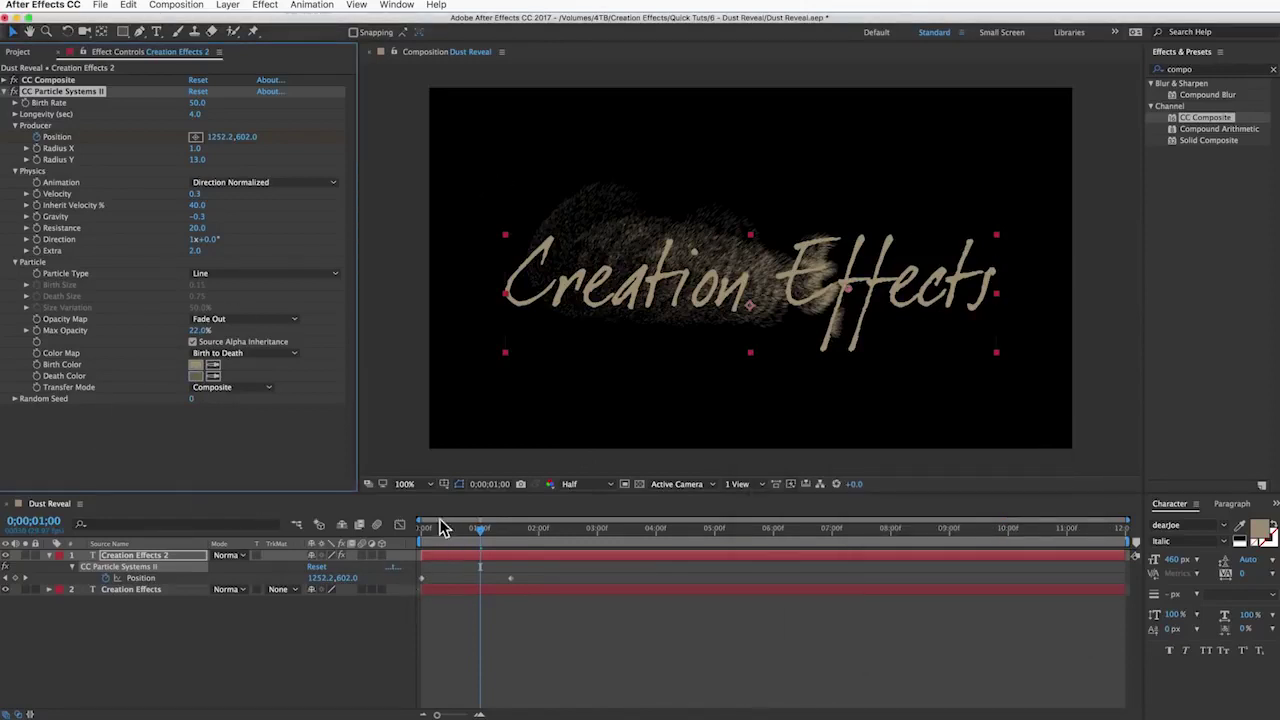
drag(440, 533, 383, 537)
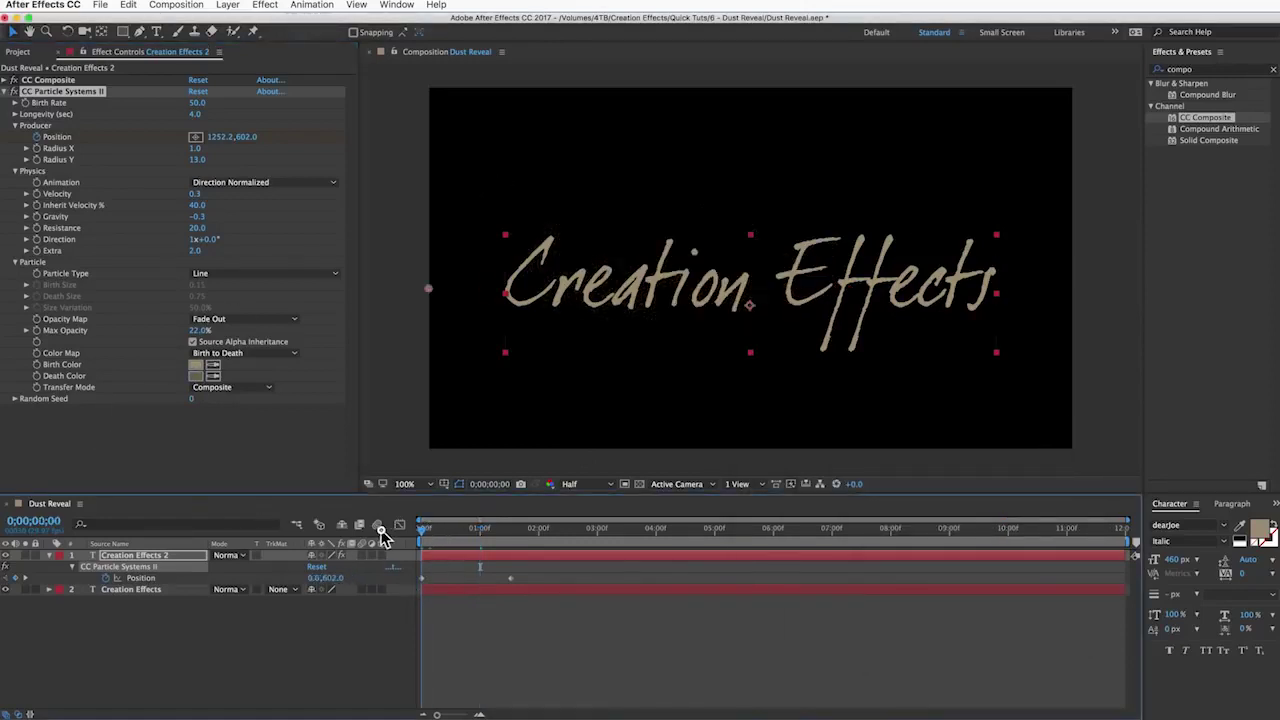
Preview the tan dust sweep, check it at one second, then switch to Pages.
key(space)
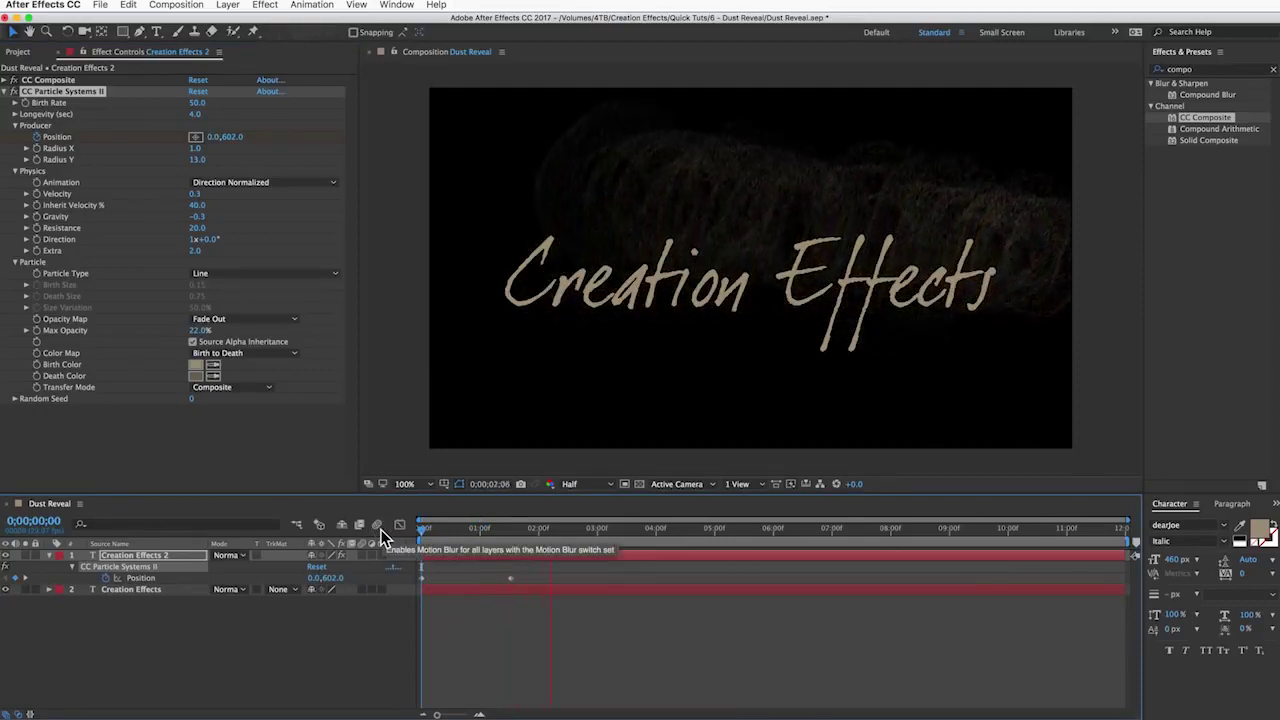
key(space)
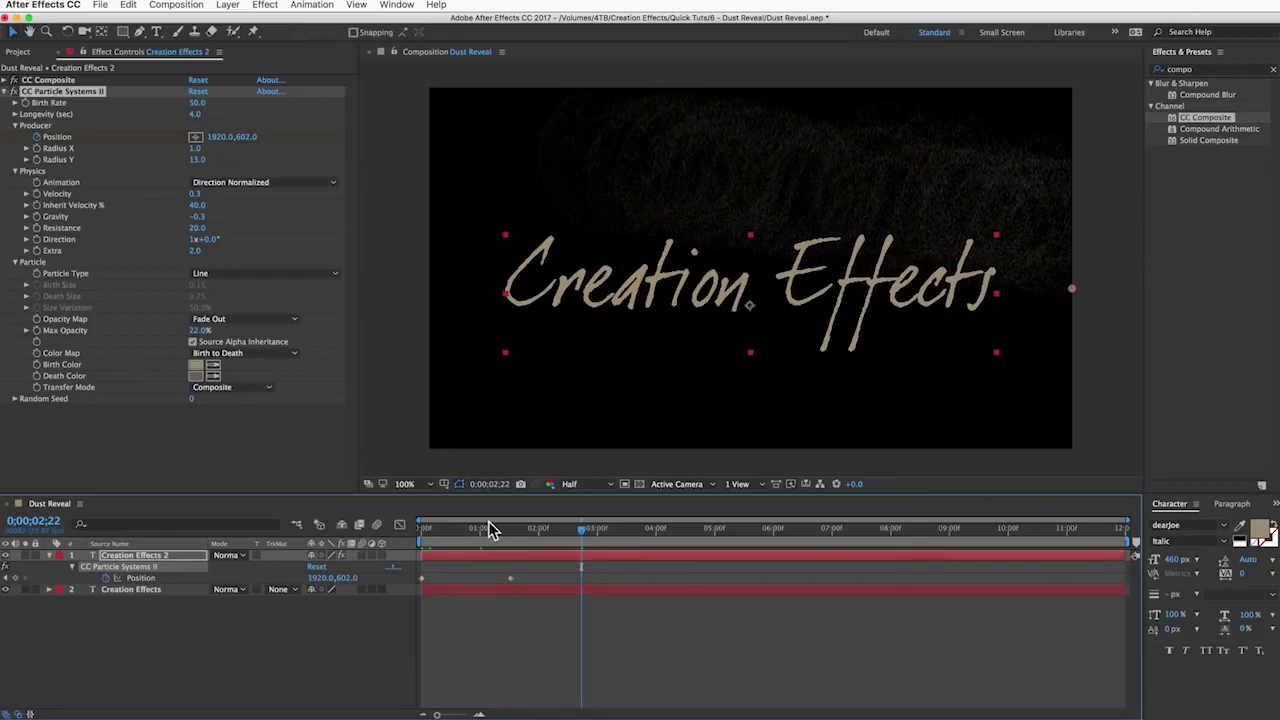
drag(444, 529, 480, 534)
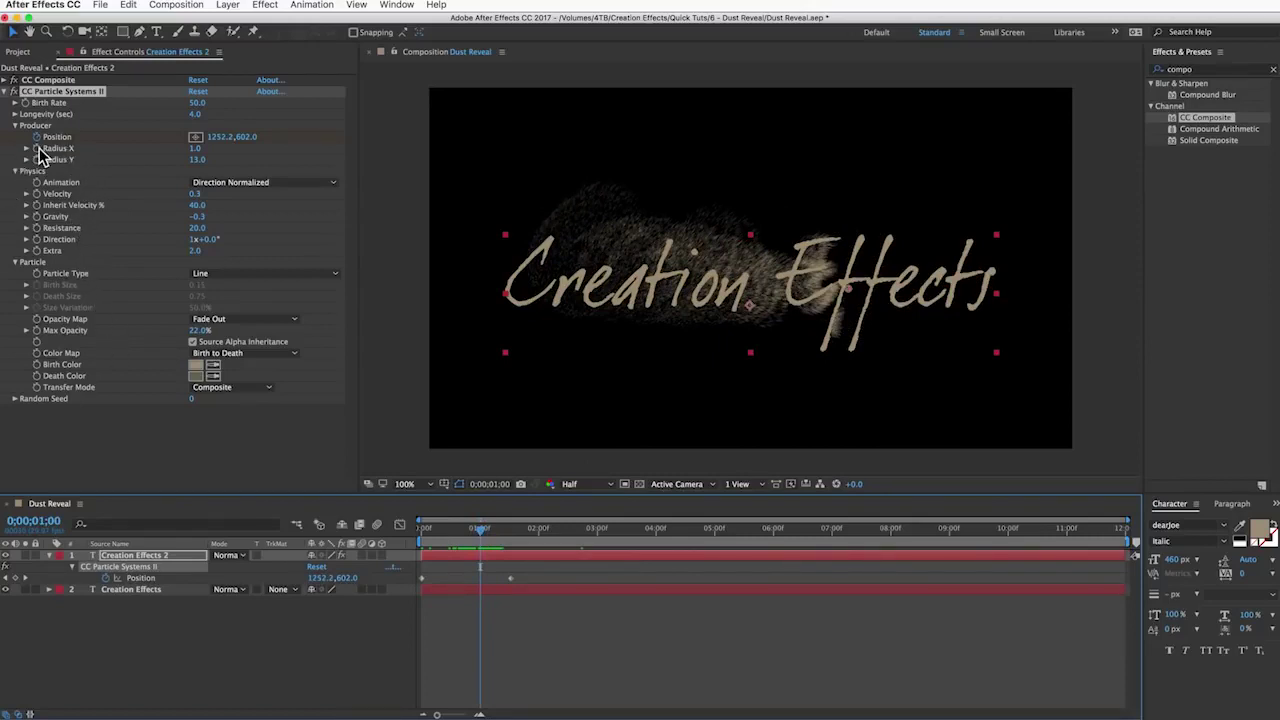
key(super+Tab)
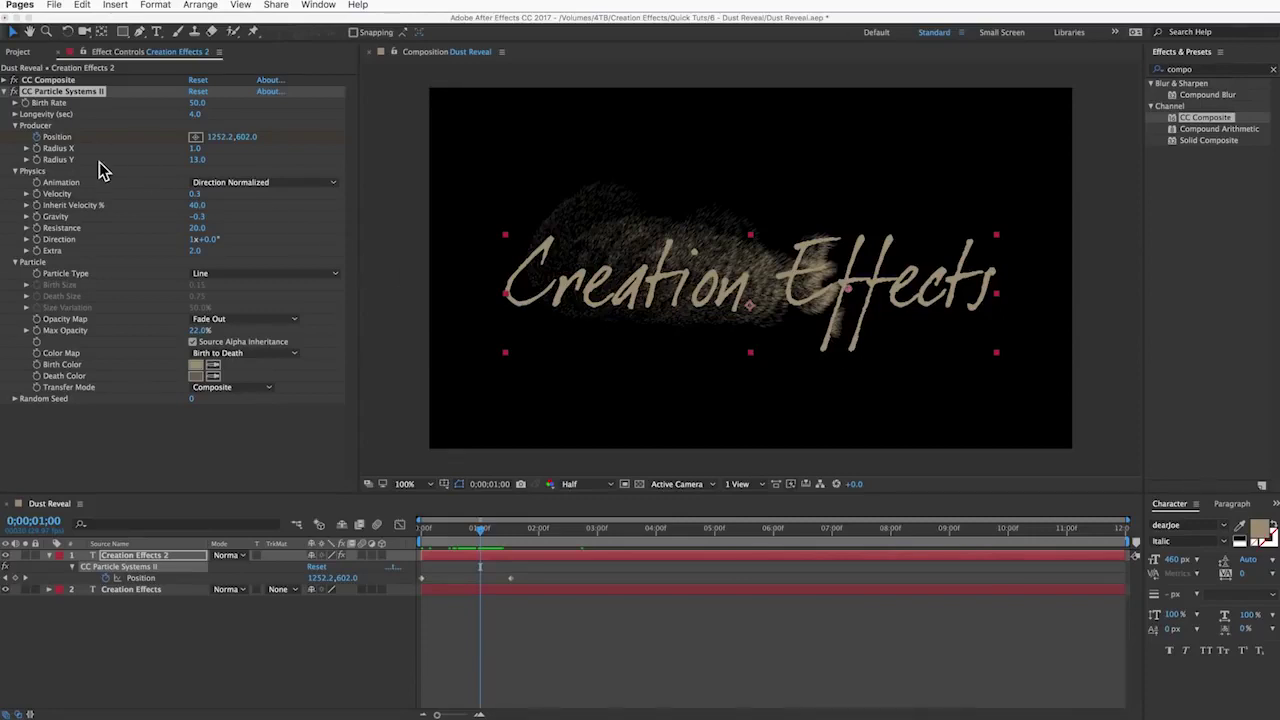
Add a wiggle(10,1) expression to the particle emitter's Radius X.
click(38, 148)
alt+click(38, 148)
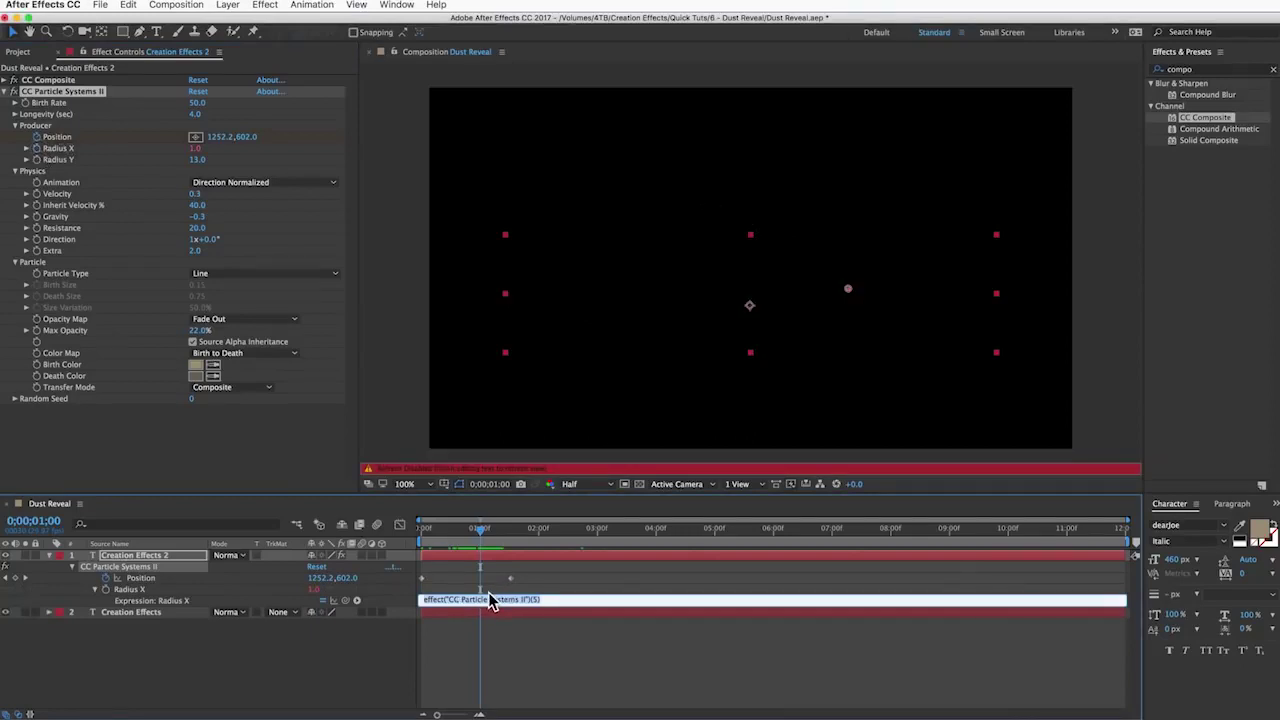
click(489, 600)
text(wiggle()
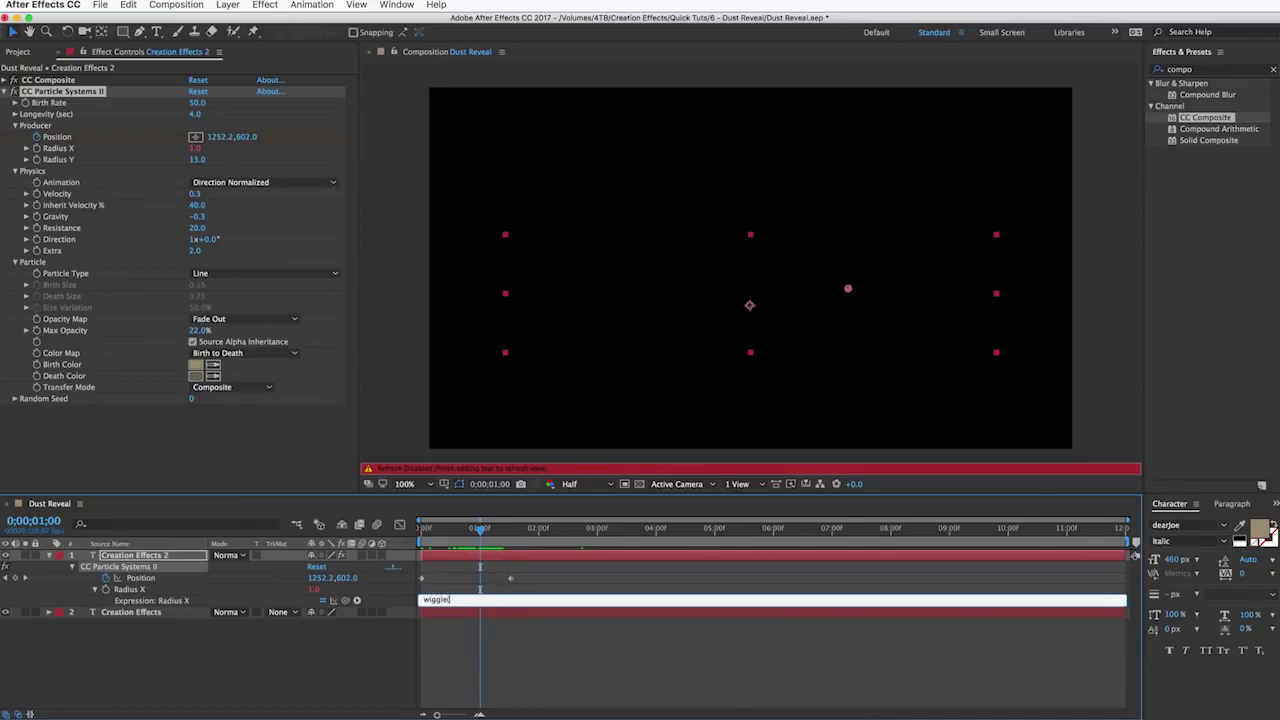
text(10,1))
click(463, 622)
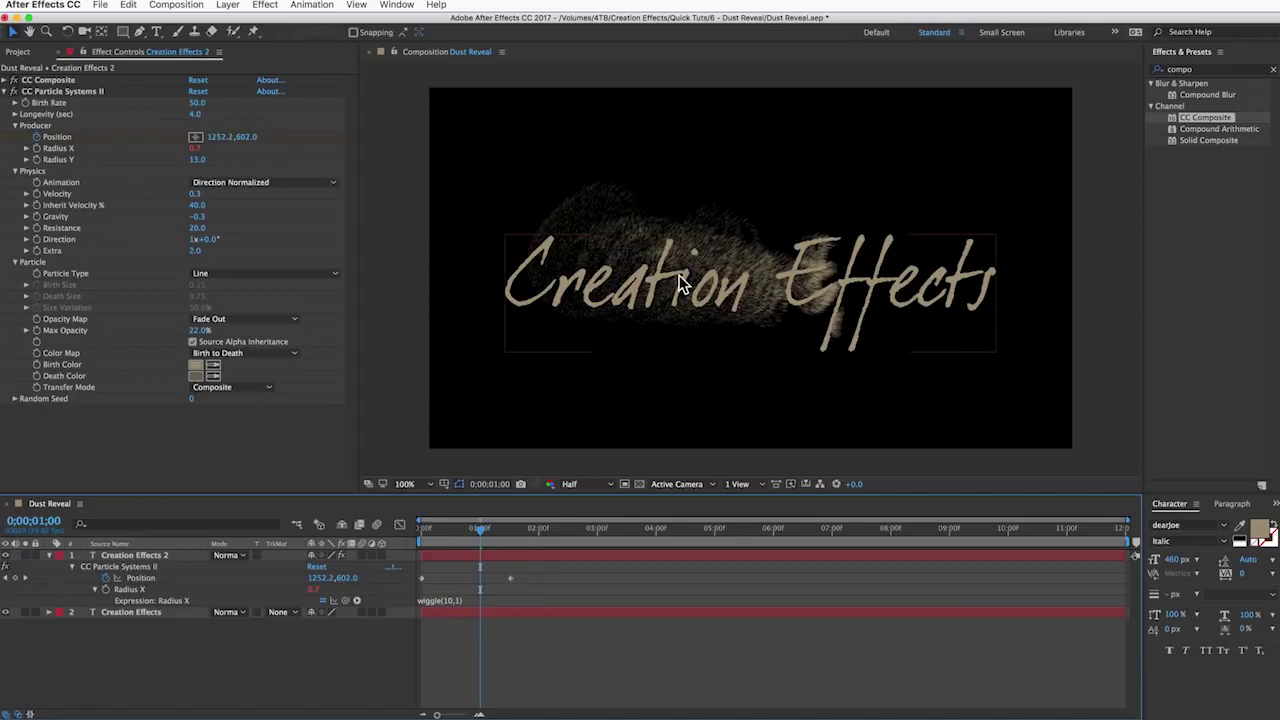
click(445, 598)
key(ctrl+c)
click(366, 640)
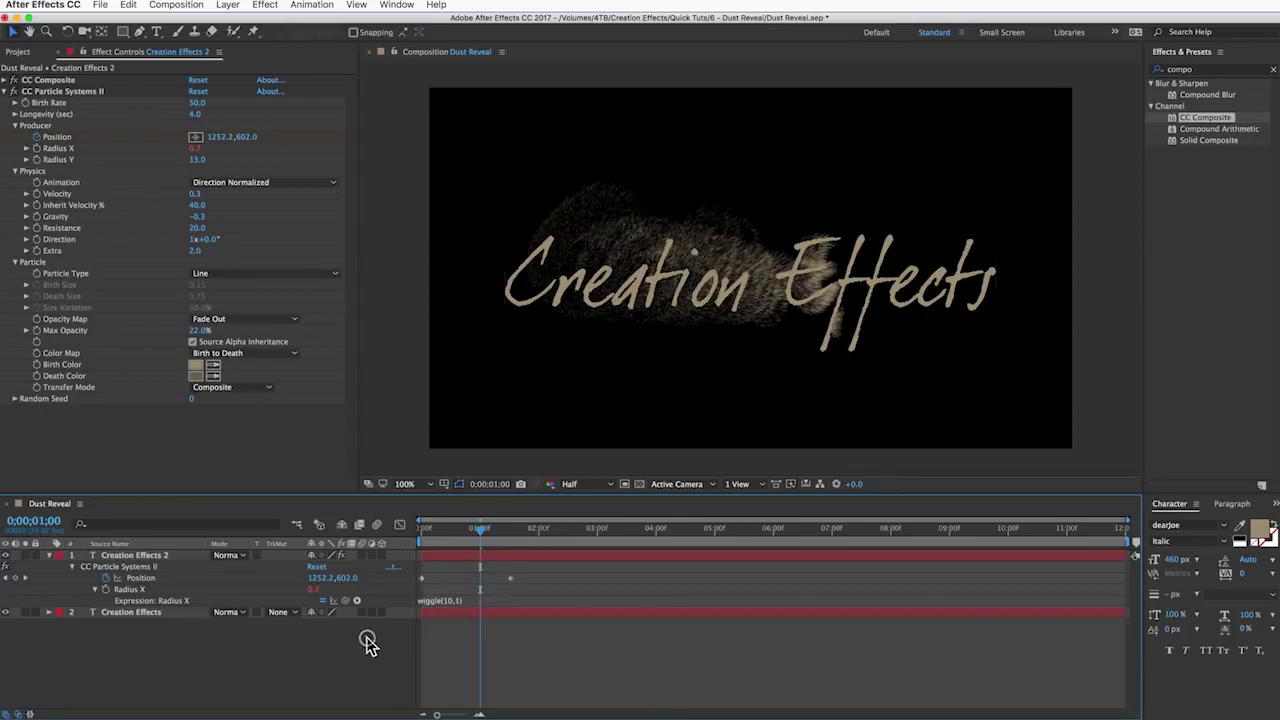
Paste wiggle expressions into Radius Y (amount 10) and Velocity (amount 0.25).
alt+click(36, 160)
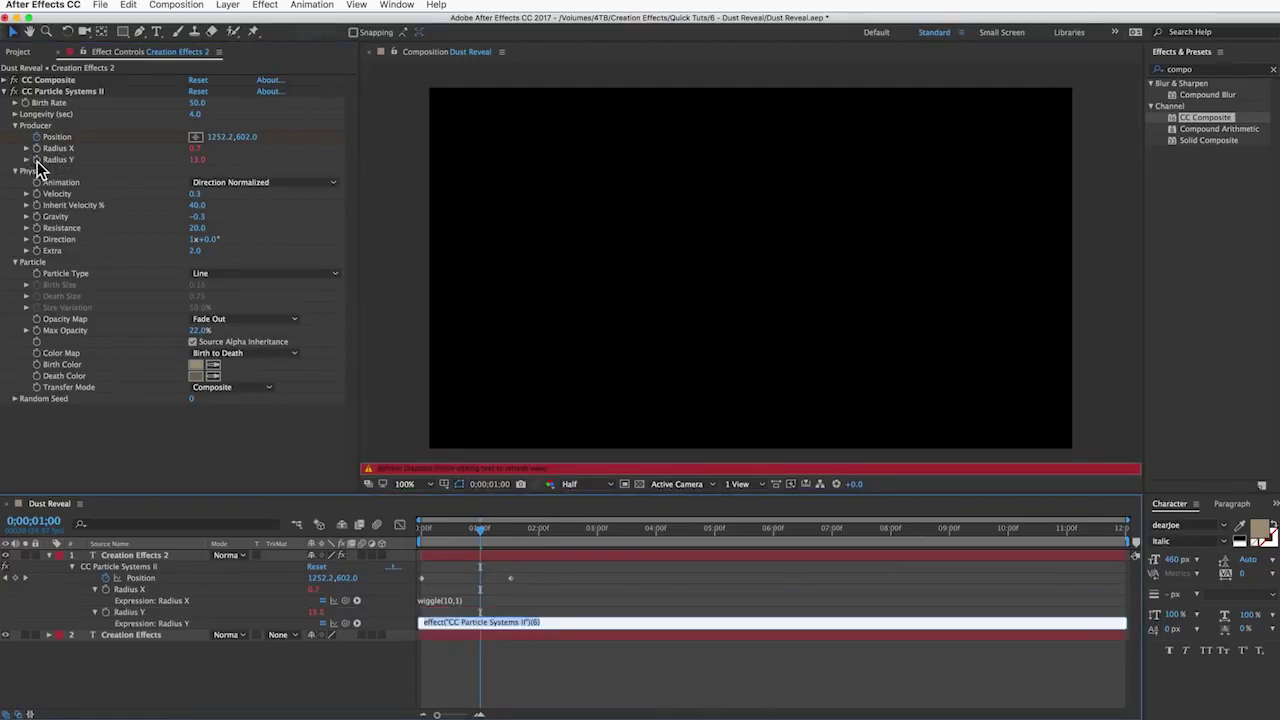
key(ctrl+v)
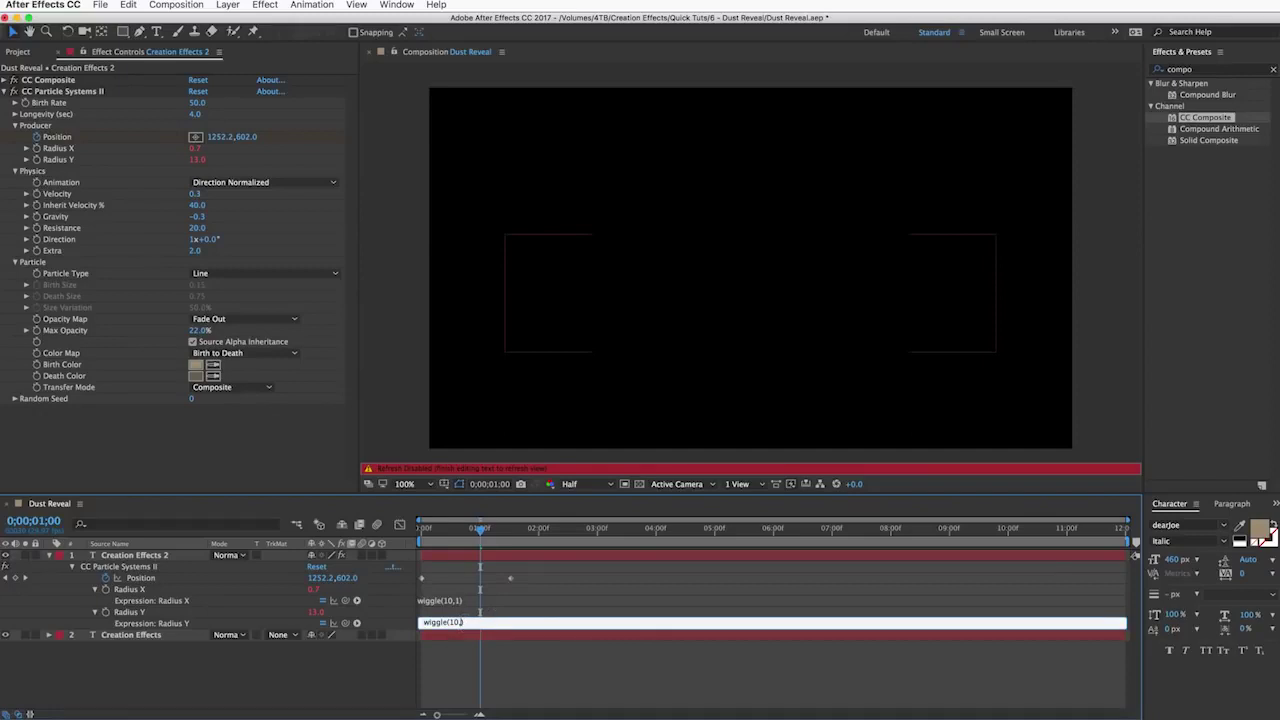
key(BackSpace)
text(10)
click(322, 674)
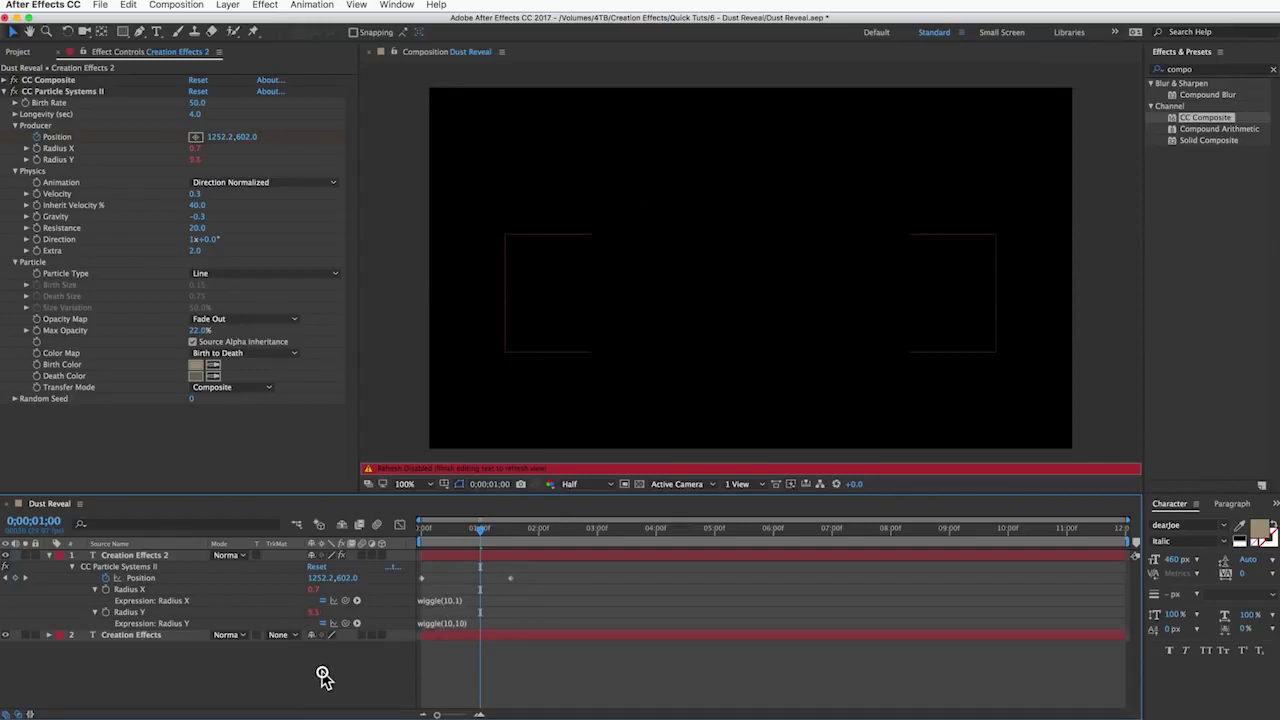
alt+click(36, 194)
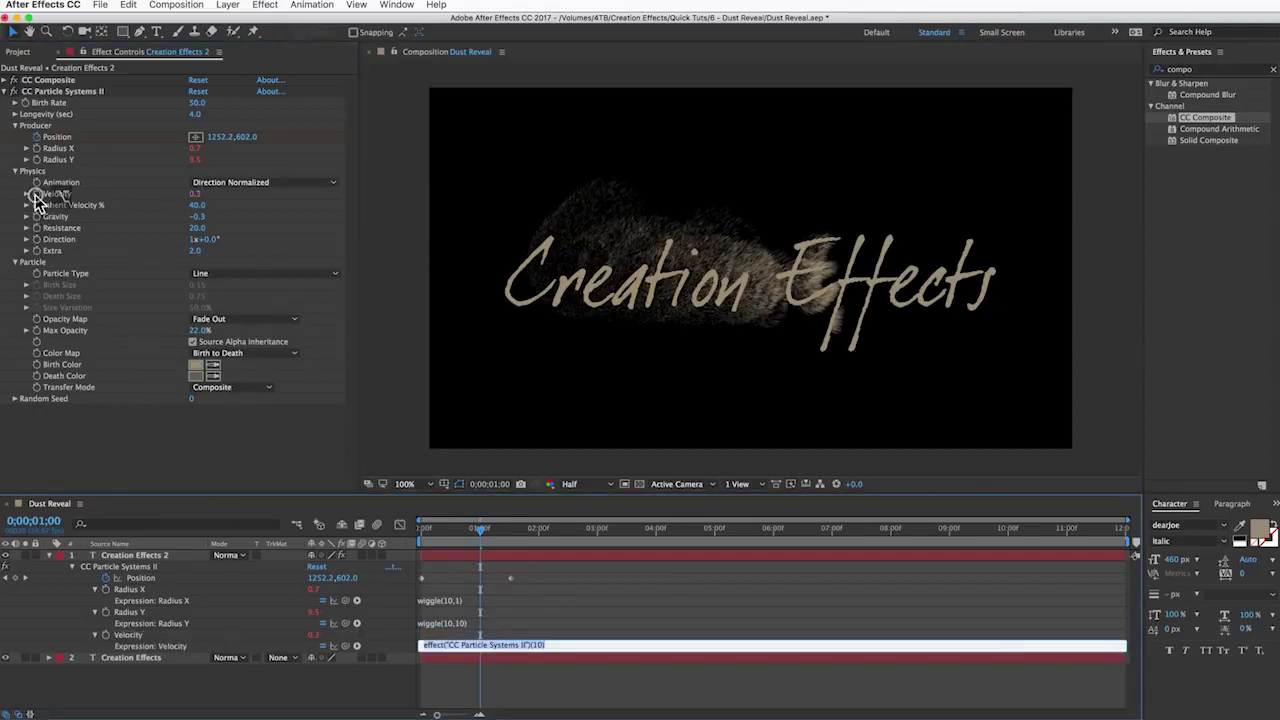
key(ctrl+v)
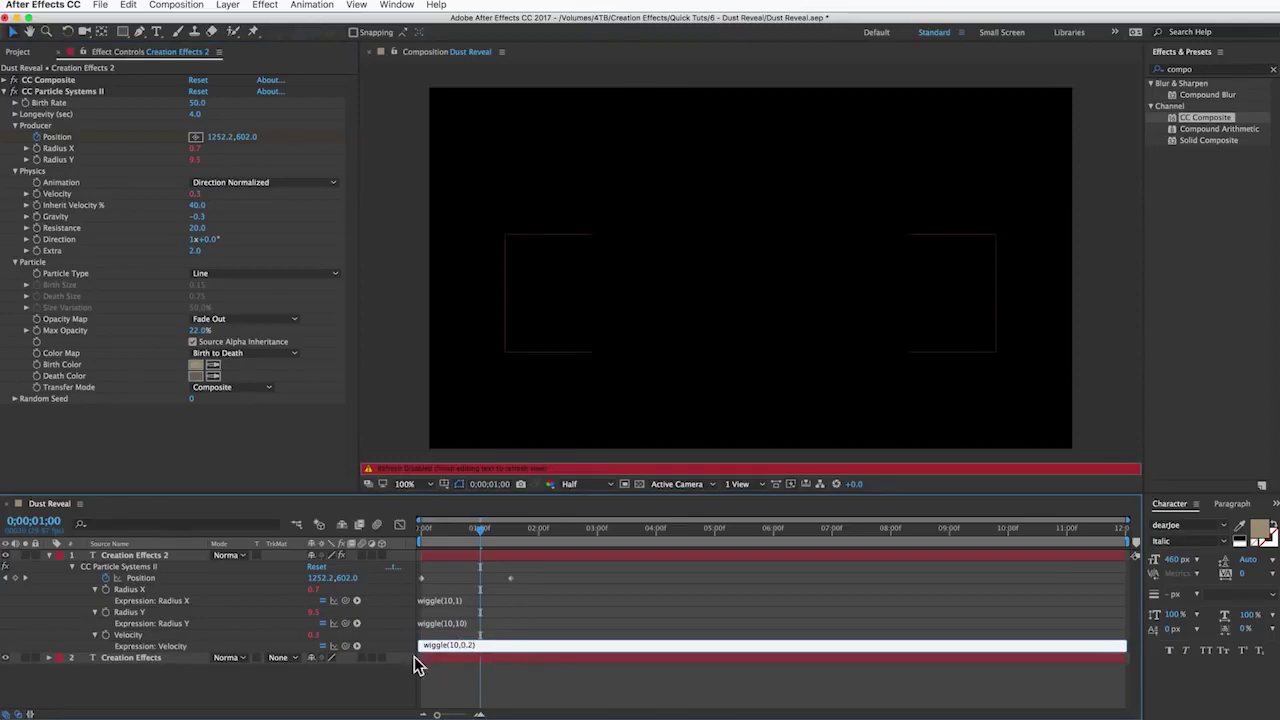
text(5)
click(330, 697)
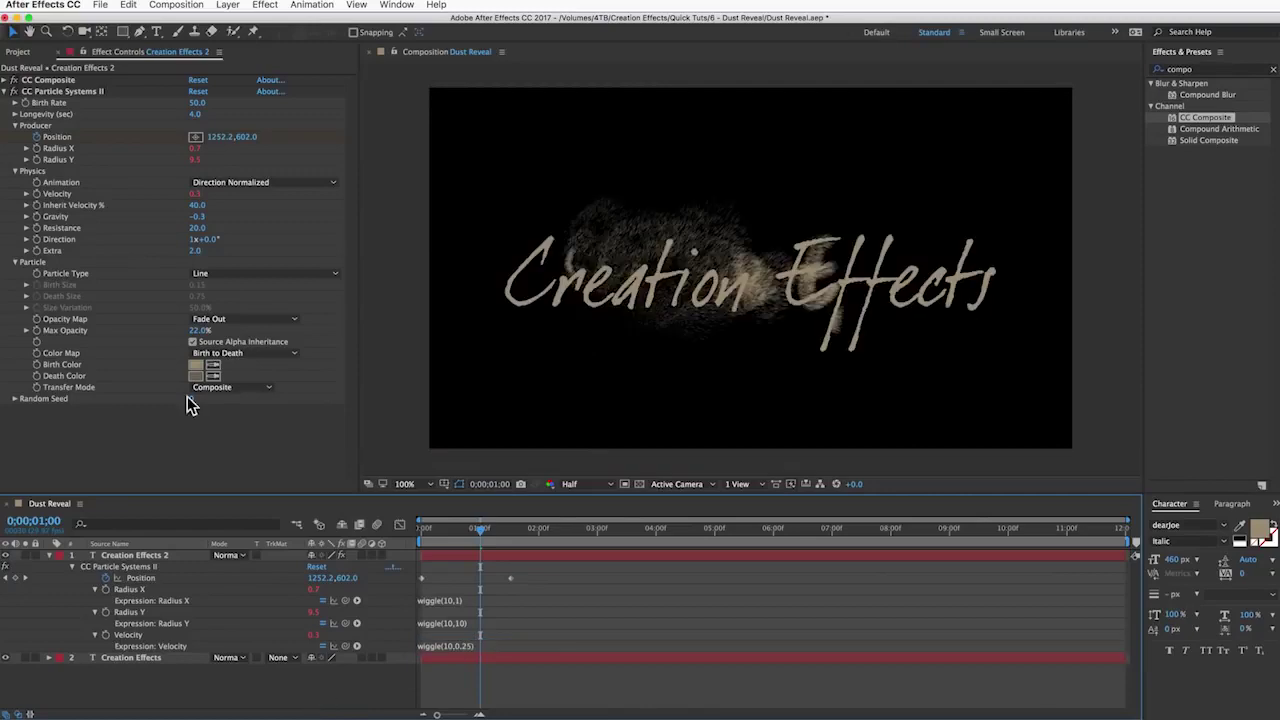
Add wiggle expressions to Inherit Velocity (30) and Gravity (0.25).
alt+click(37, 205)
key(ctrl+v)
alt+click(37, 216)
key(ctrl+v)
text(25)
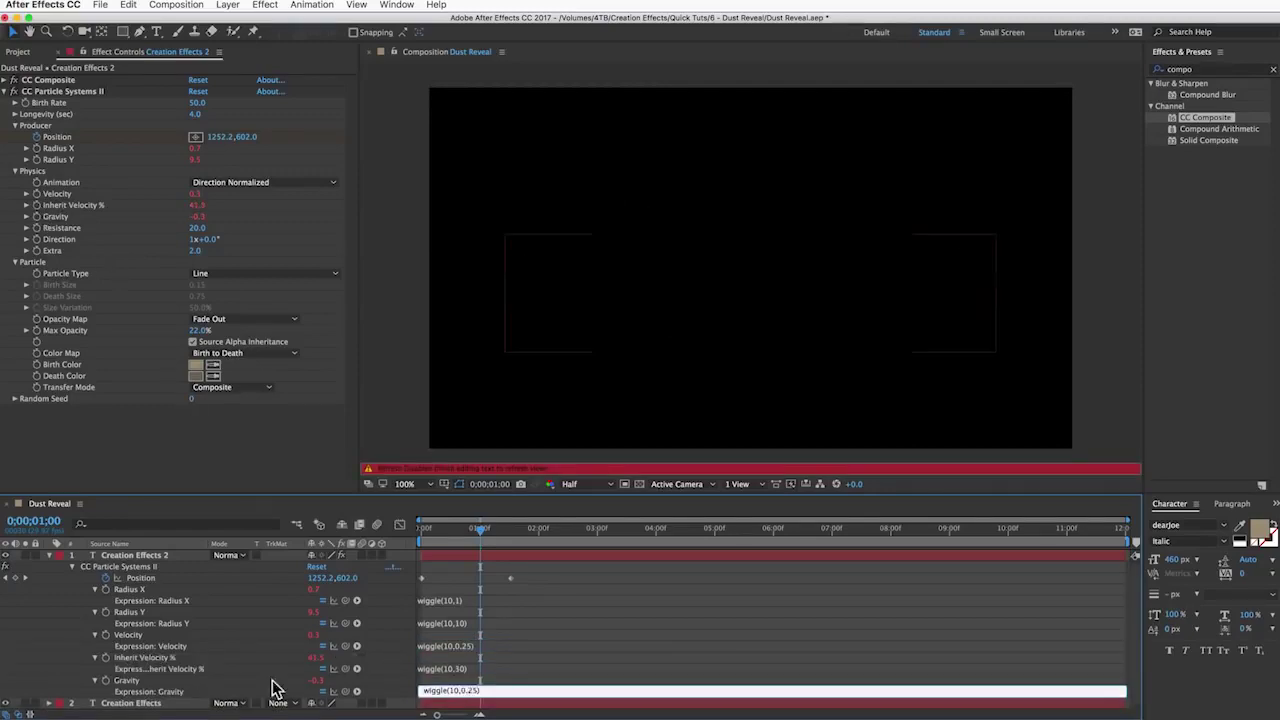
click(271, 686)
Add wiggle expressions to Resistance (15), Extra (1.5) and Max Opacity (16).
alt+click(37, 228)
key(ctrl+v)
alt+click(37, 250)
key(ctrl+v)
text(1.5)
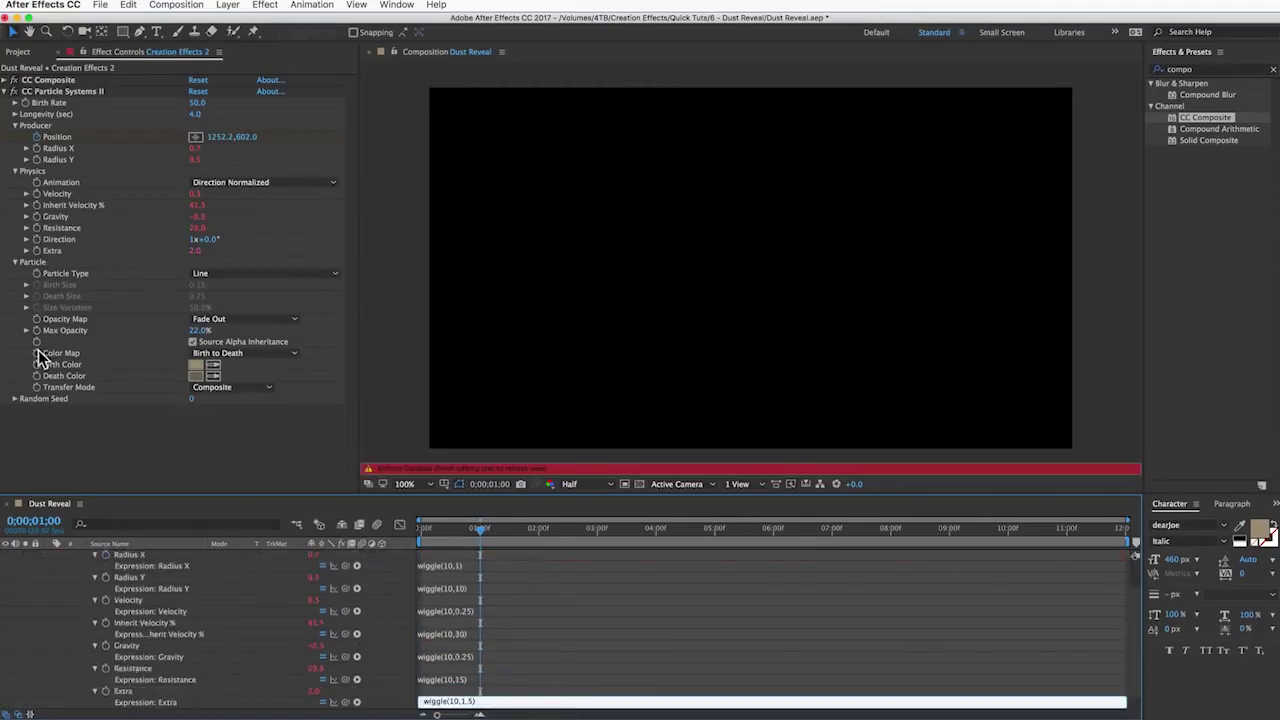
alt+click(37, 330)
text(wiggle(10,))
text(16)
click(191, 367)
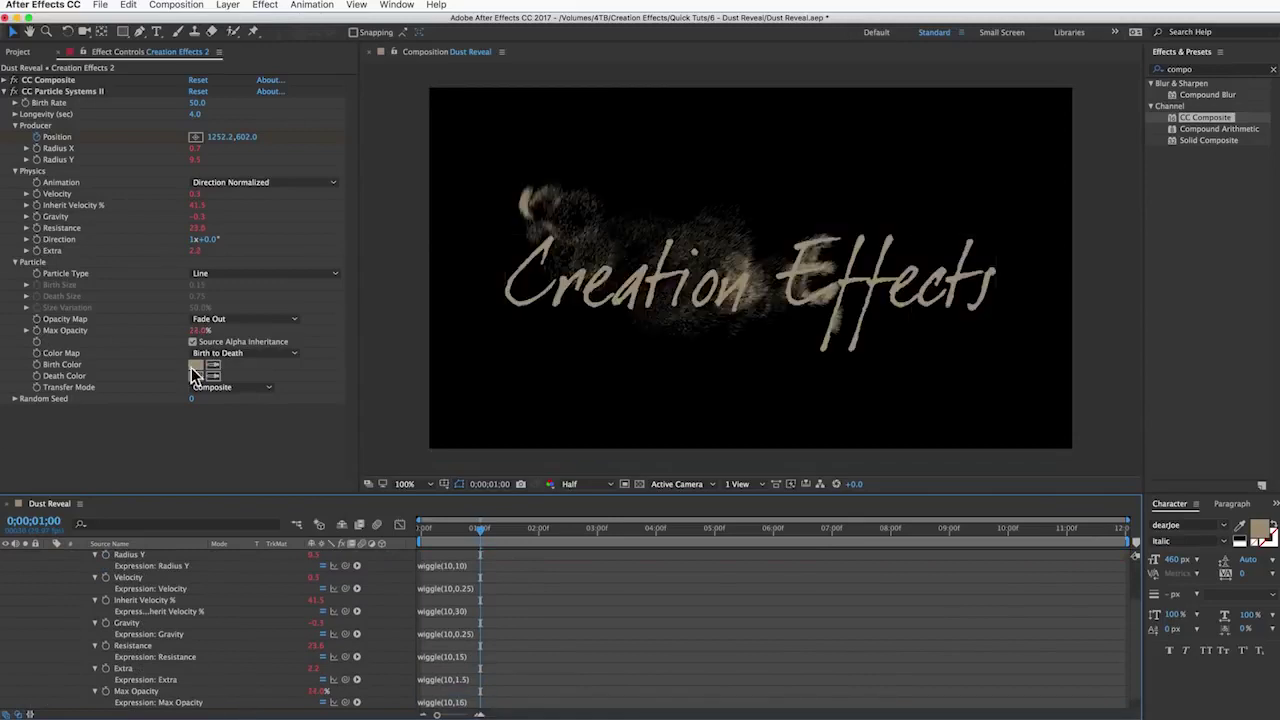
Give Birth Color a wiggle(10,0.1) expression, previewing the particles along the way.
alt+click(37, 365)
key(ctrl+v)
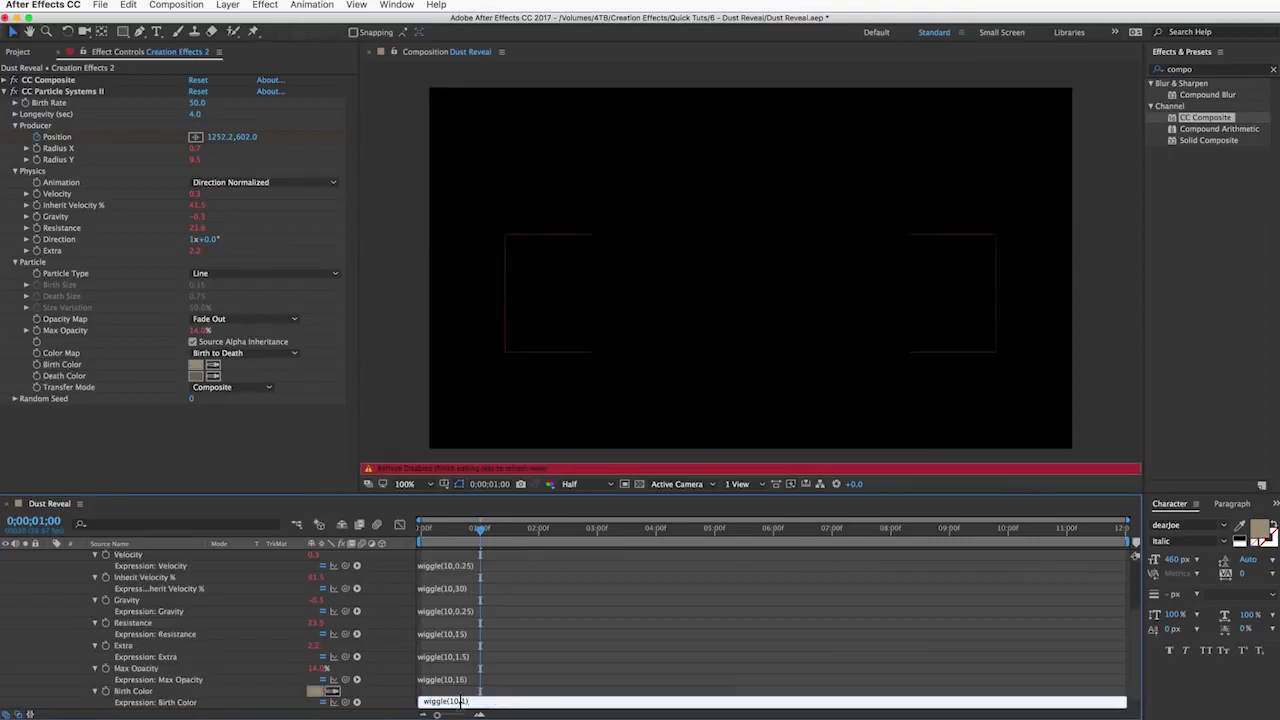
text())
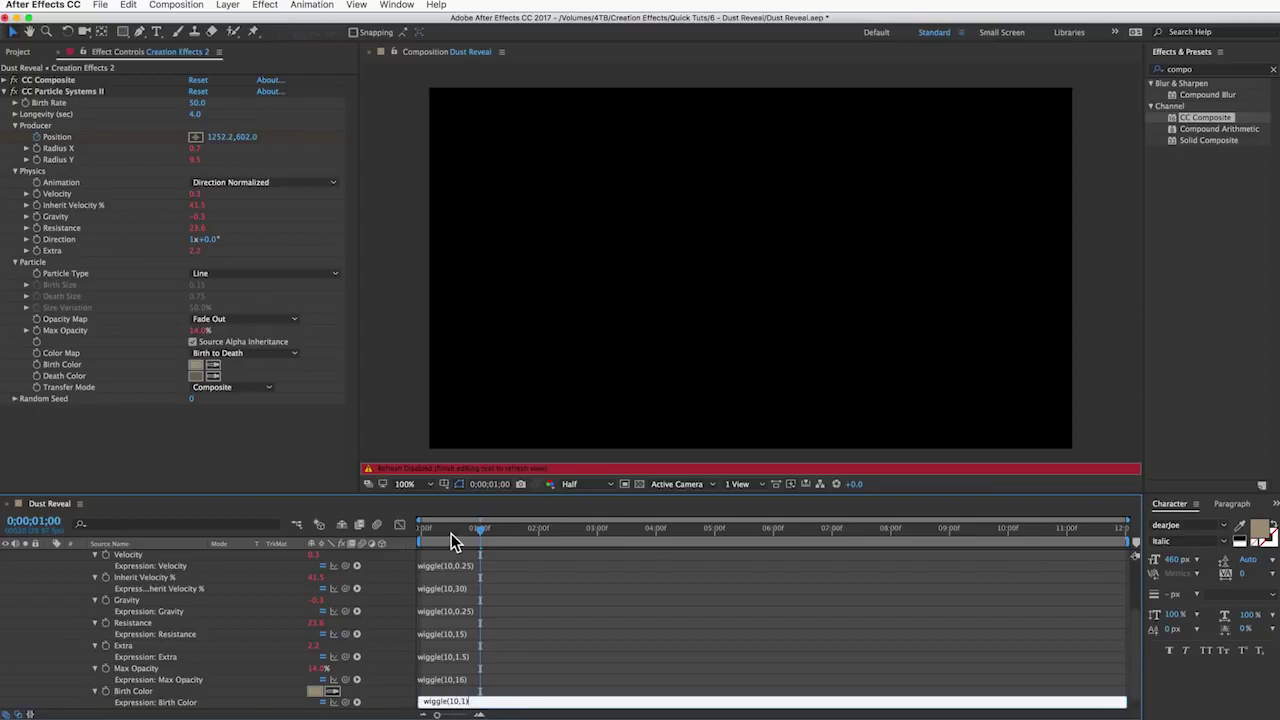
click(422, 531)
key(space)
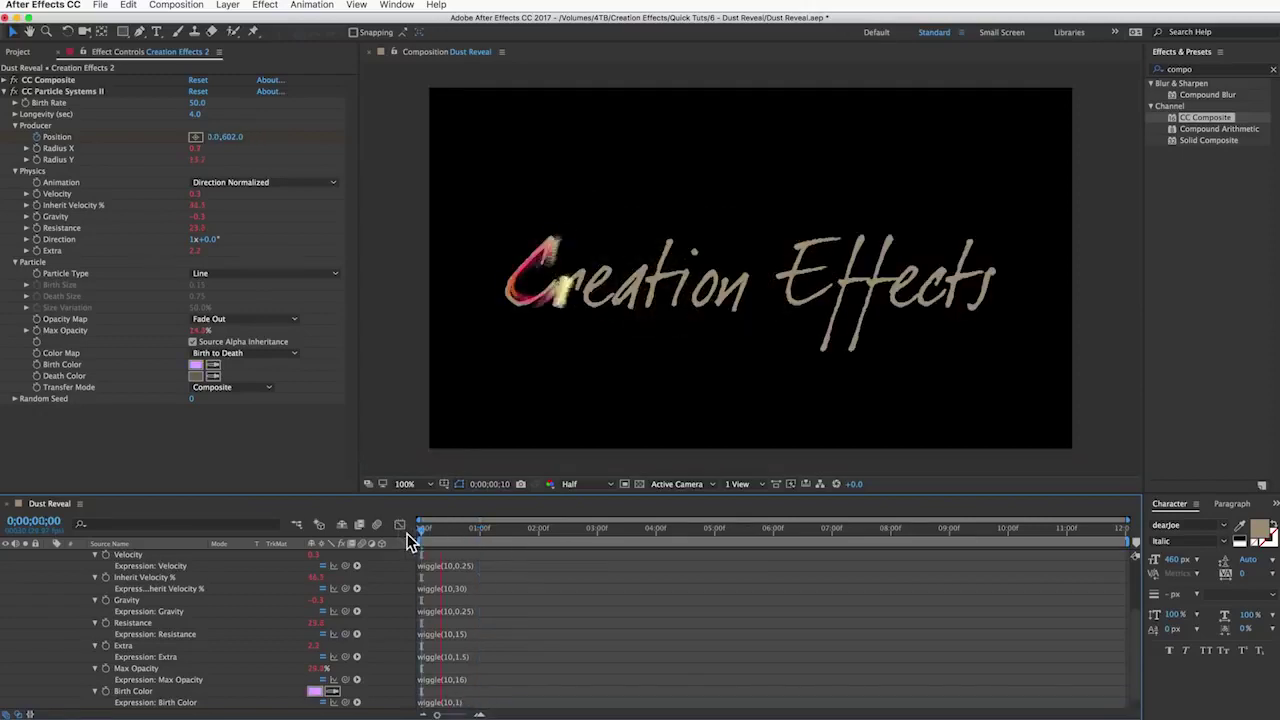
key(space)
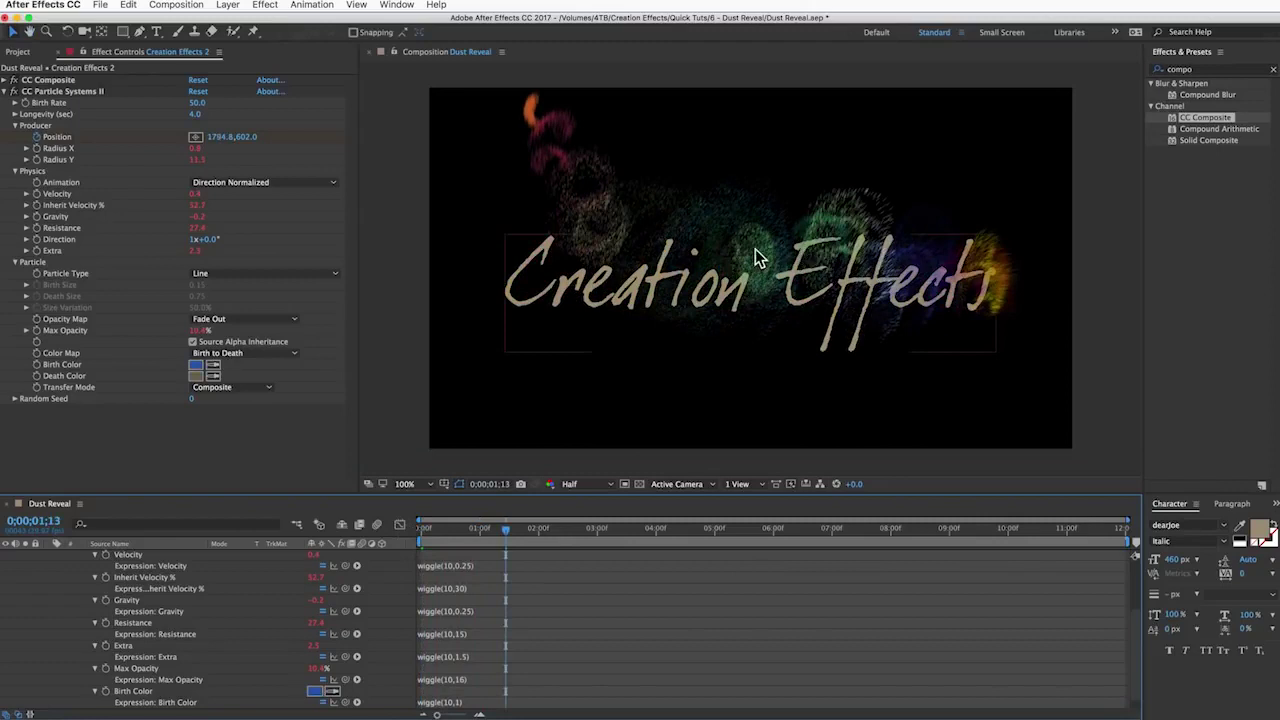
click(460, 701)
key(super+c)
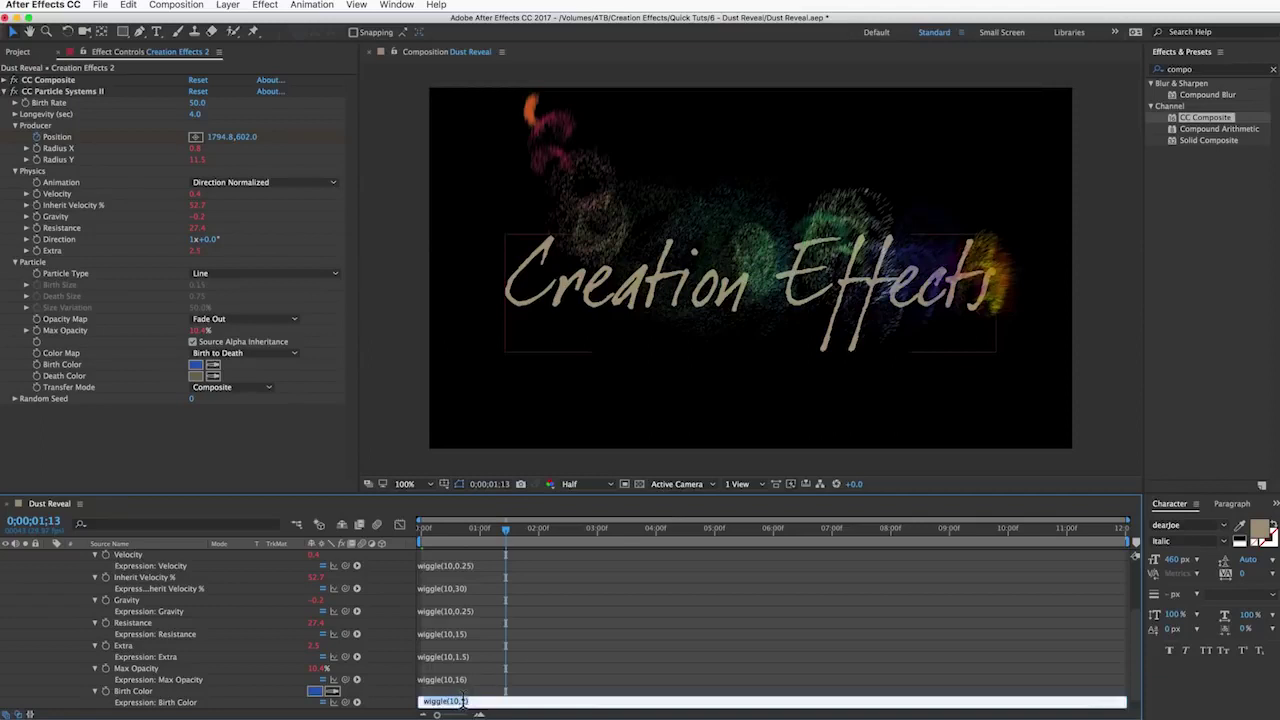
click(463, 701)
text(0.1)
click(481, 693)
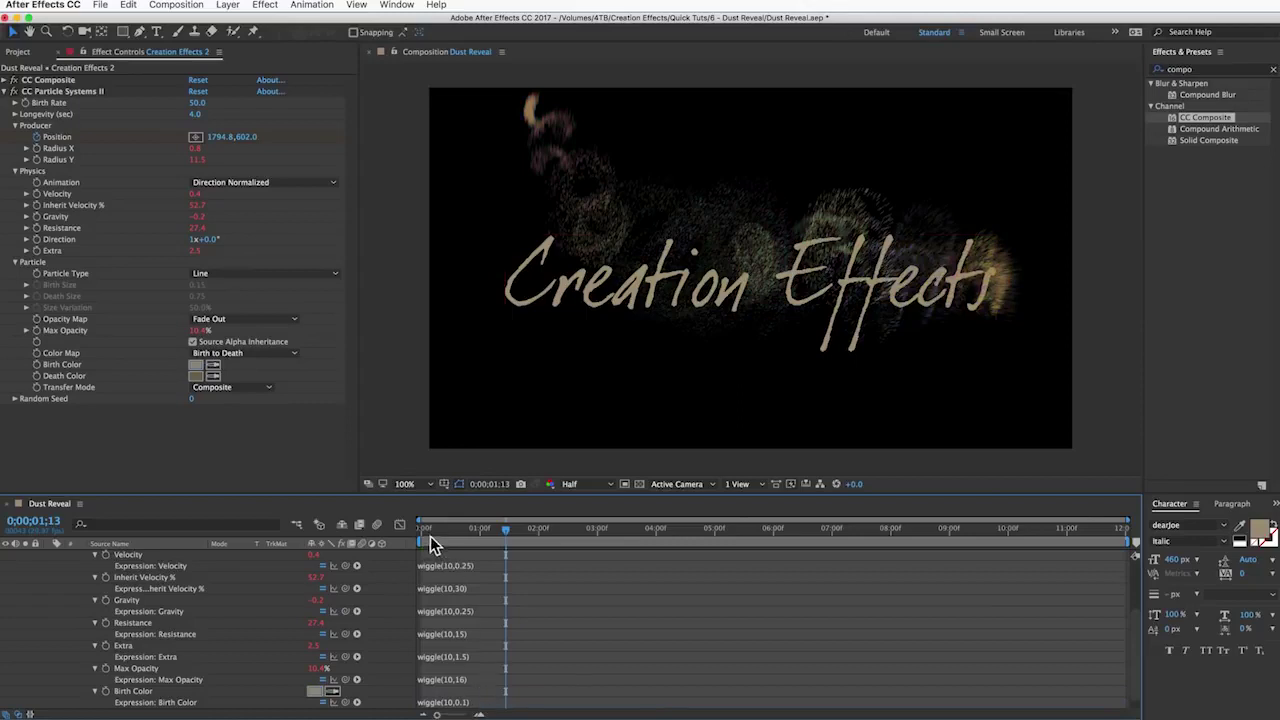
Add the same wiggle(10,0.1) expression to Death Color.
drag(432, 543, 504, 544)
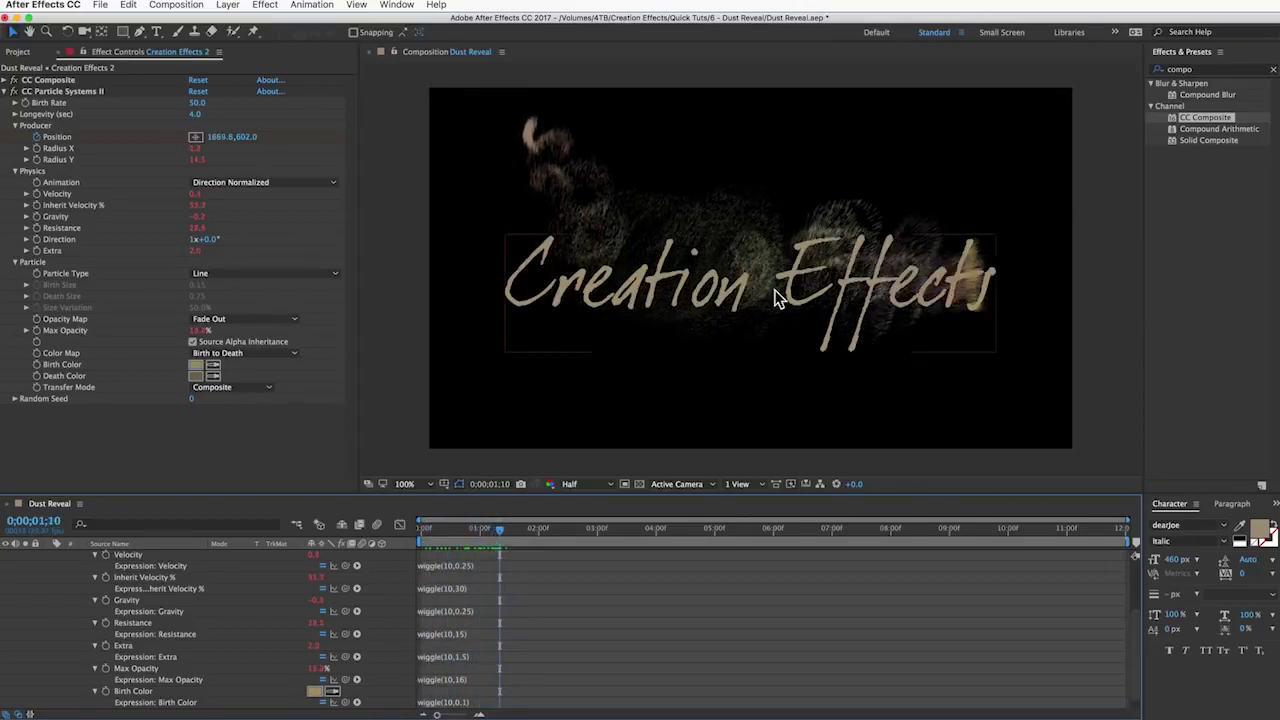
scroll(513, 681, down, 1)
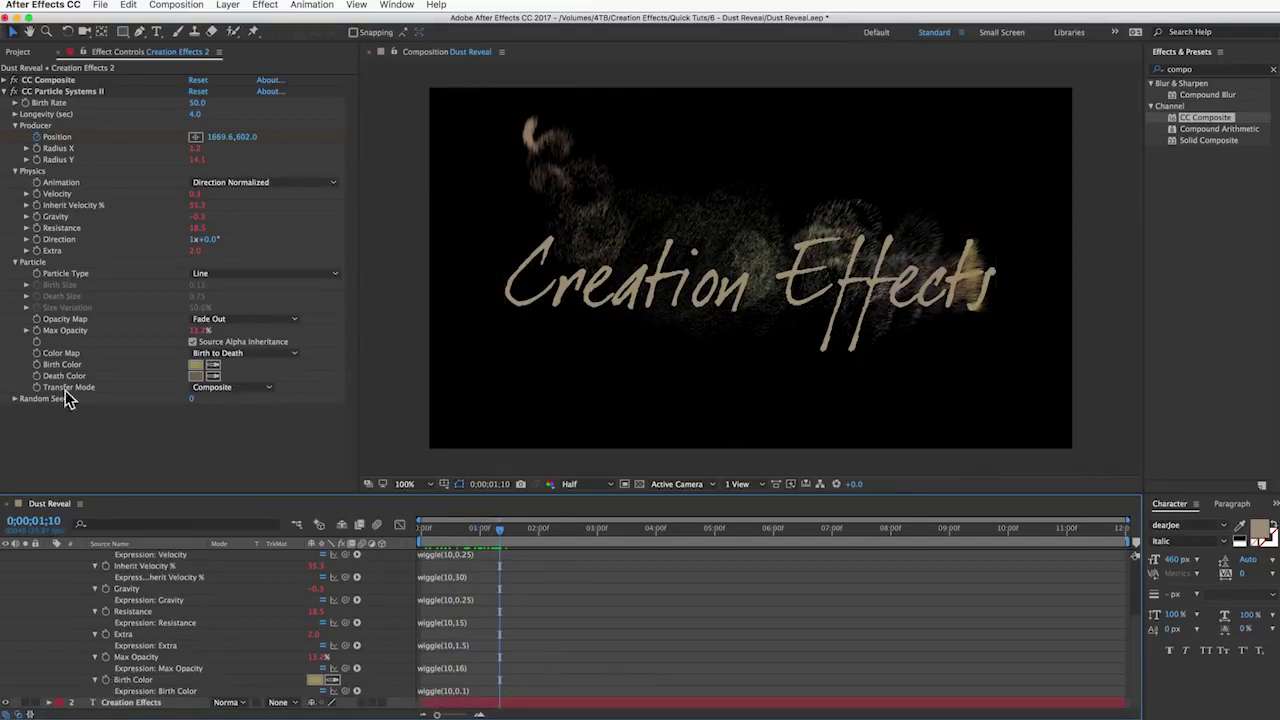
alt+click(37, 376)
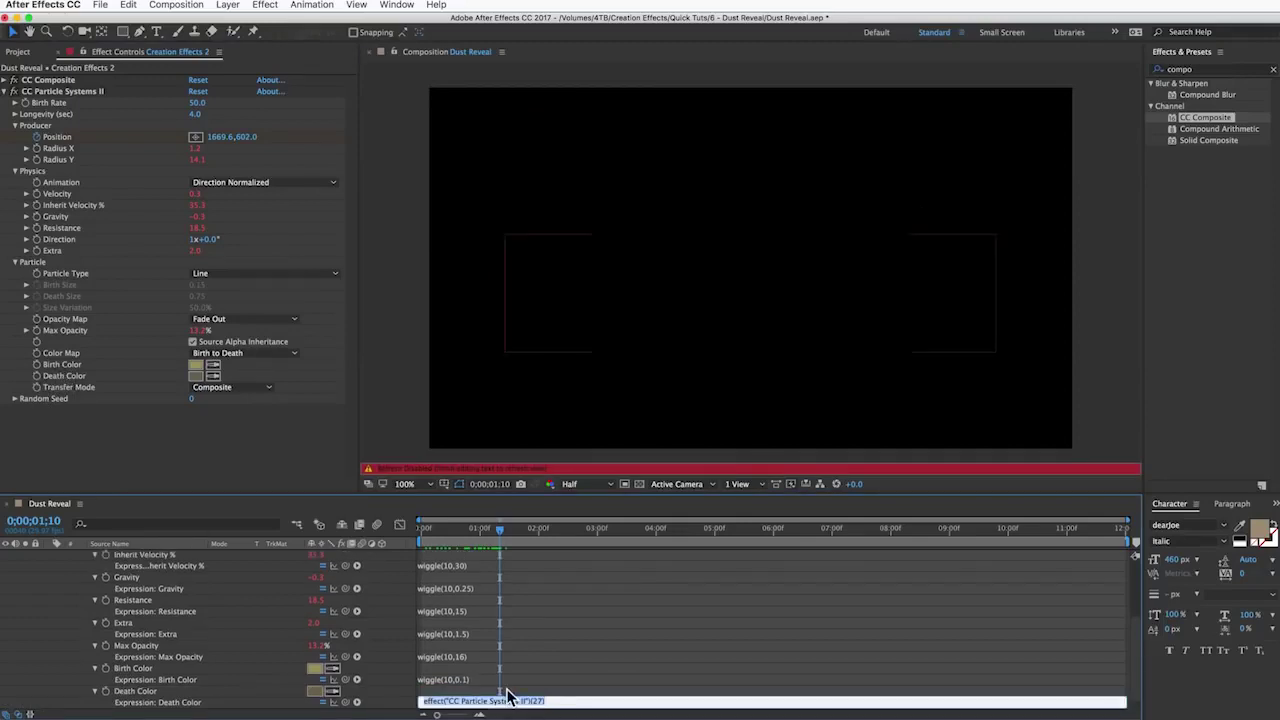
key(super+v)
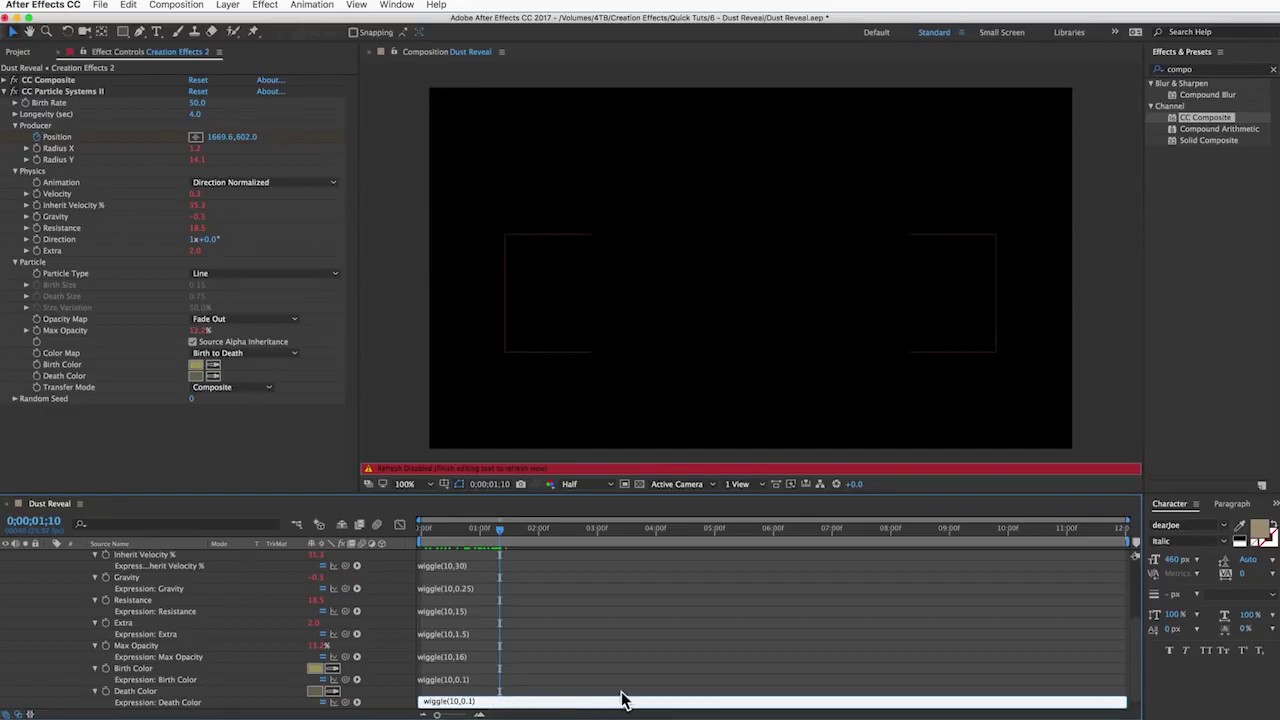
key(KP_Enter)
Preview the dust animation and settle Velocity's expression at wiggle(10,0.2).
drag(447, 530, 418, 535)
key(space)
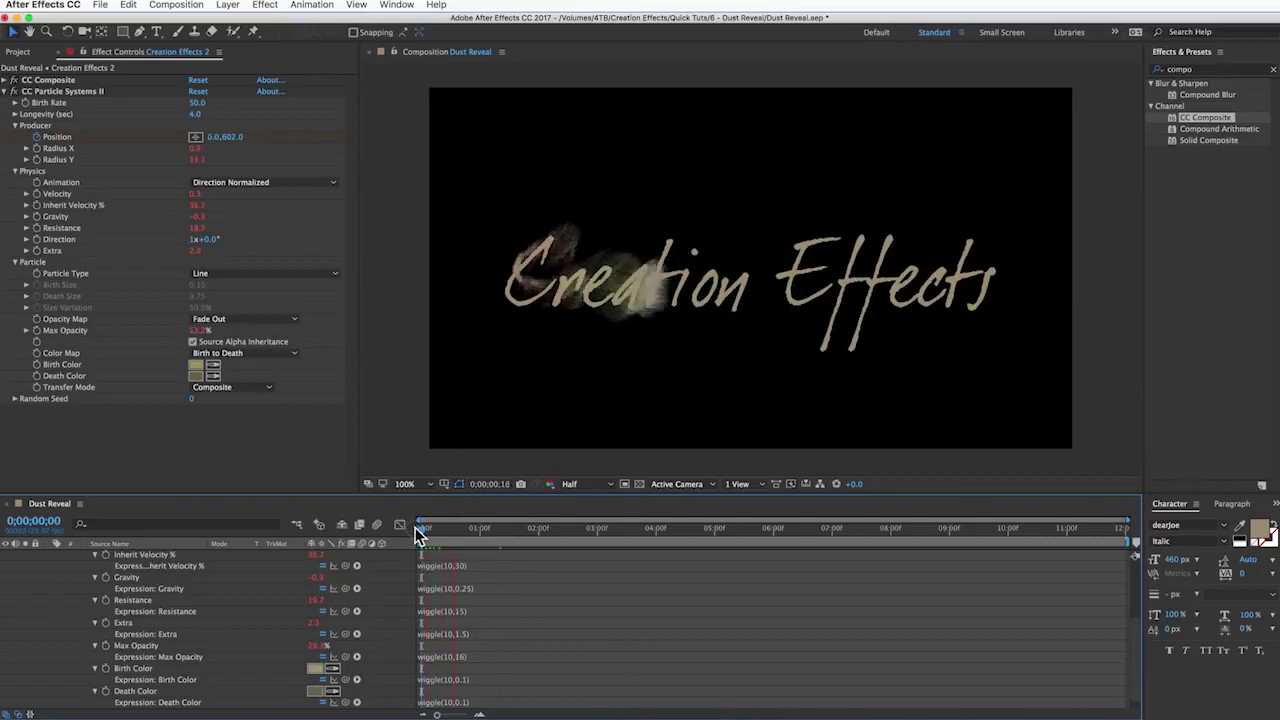
key(space)
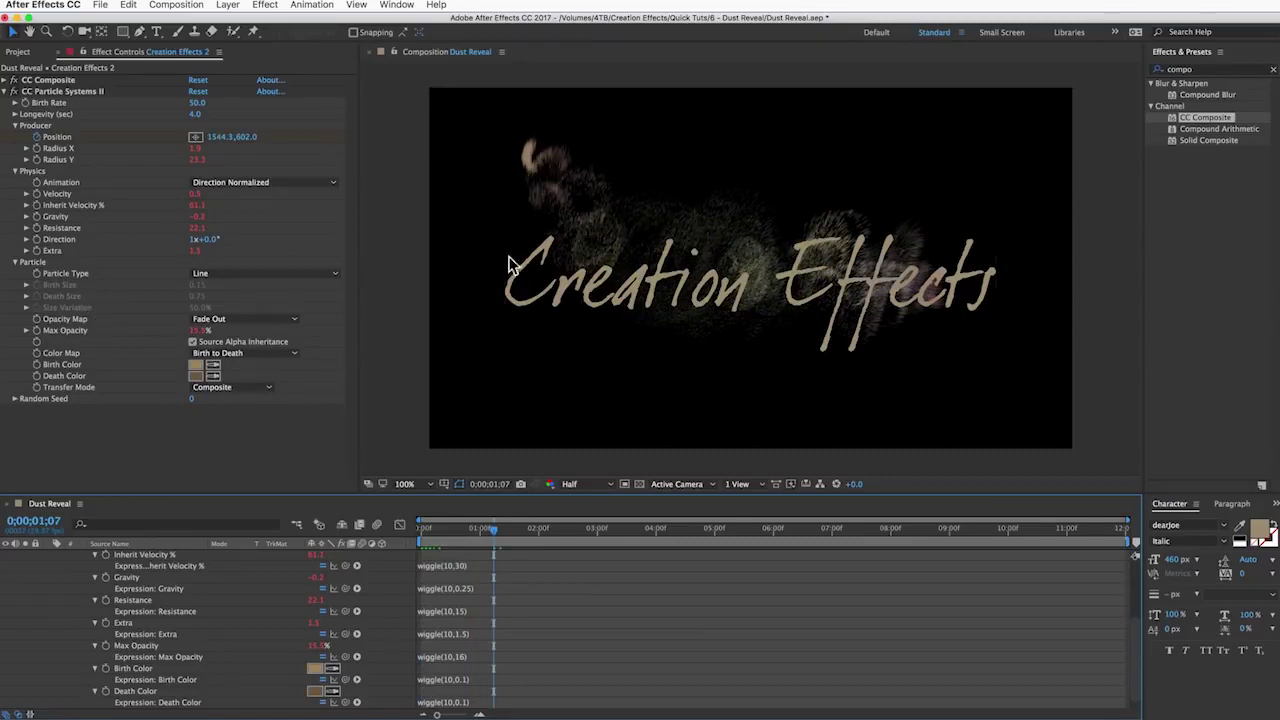
scroll(269, 608, up, 3)
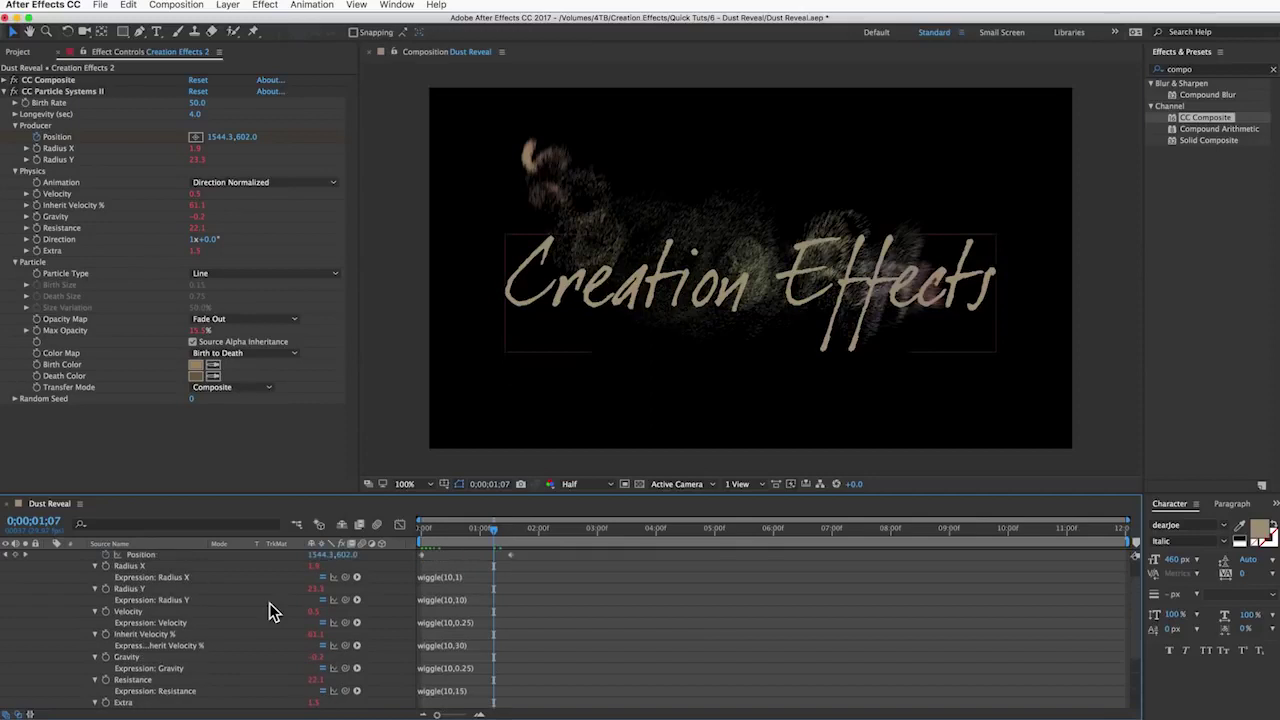
click(464, 625)
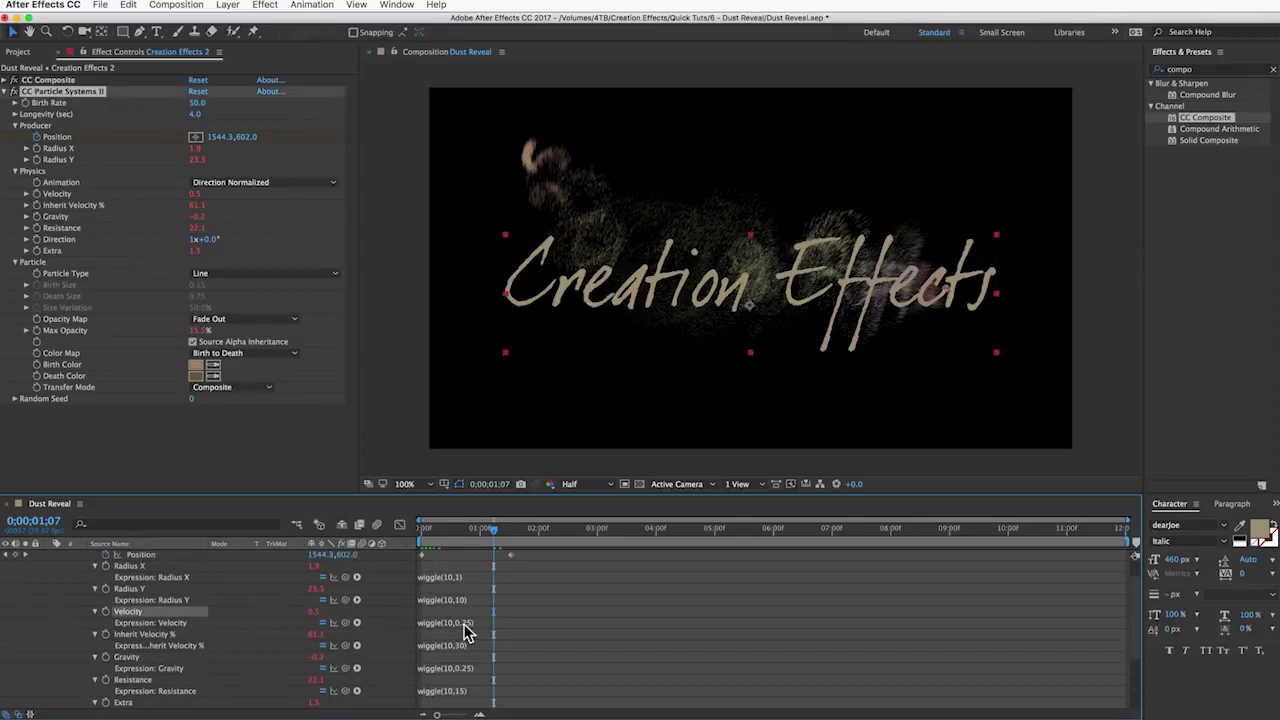
click(464, 624)
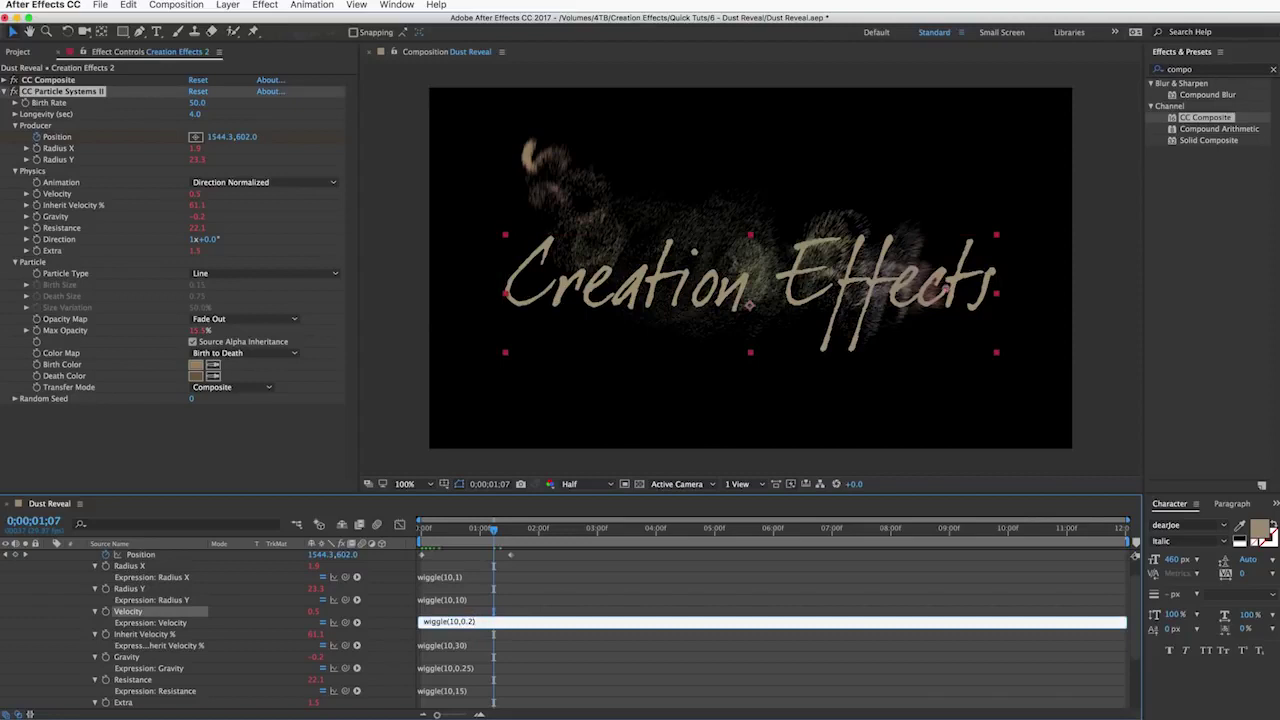
click(475, 608)
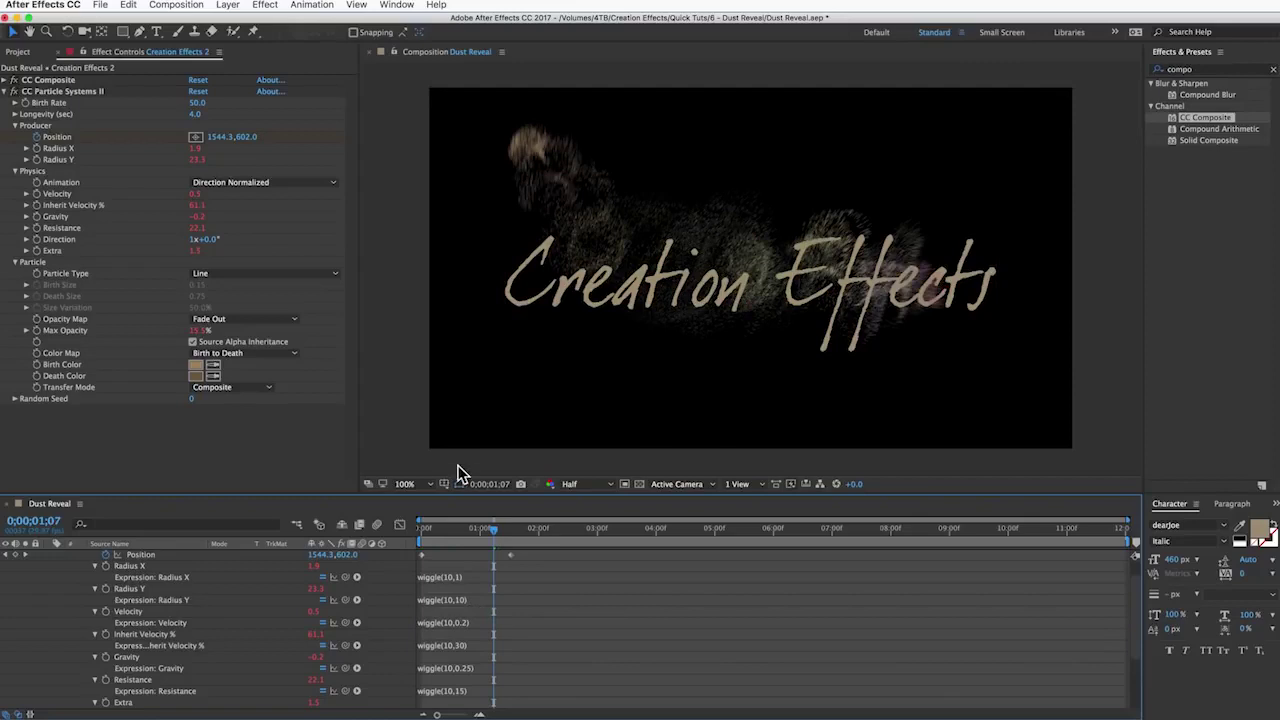
Preview again, collapse CC Particle Systems II, and search effects for 'turbul'.
drag(432, 537, 416, 530)
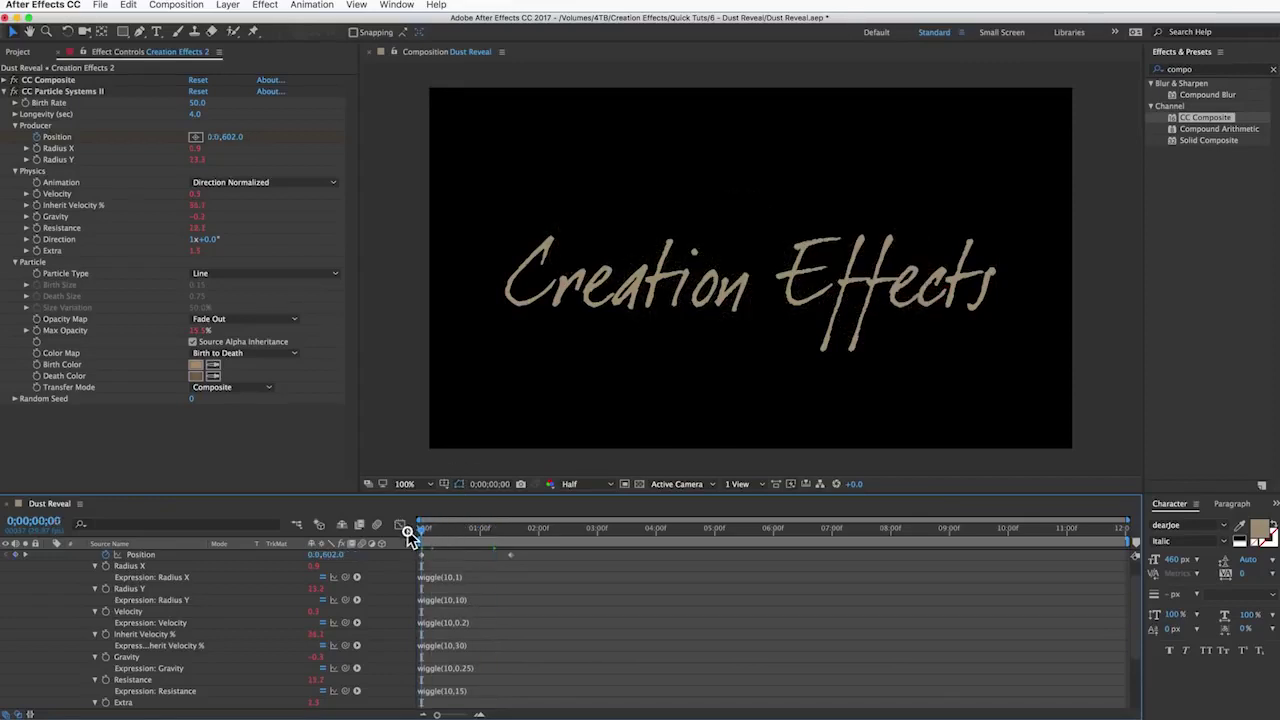
key(space)
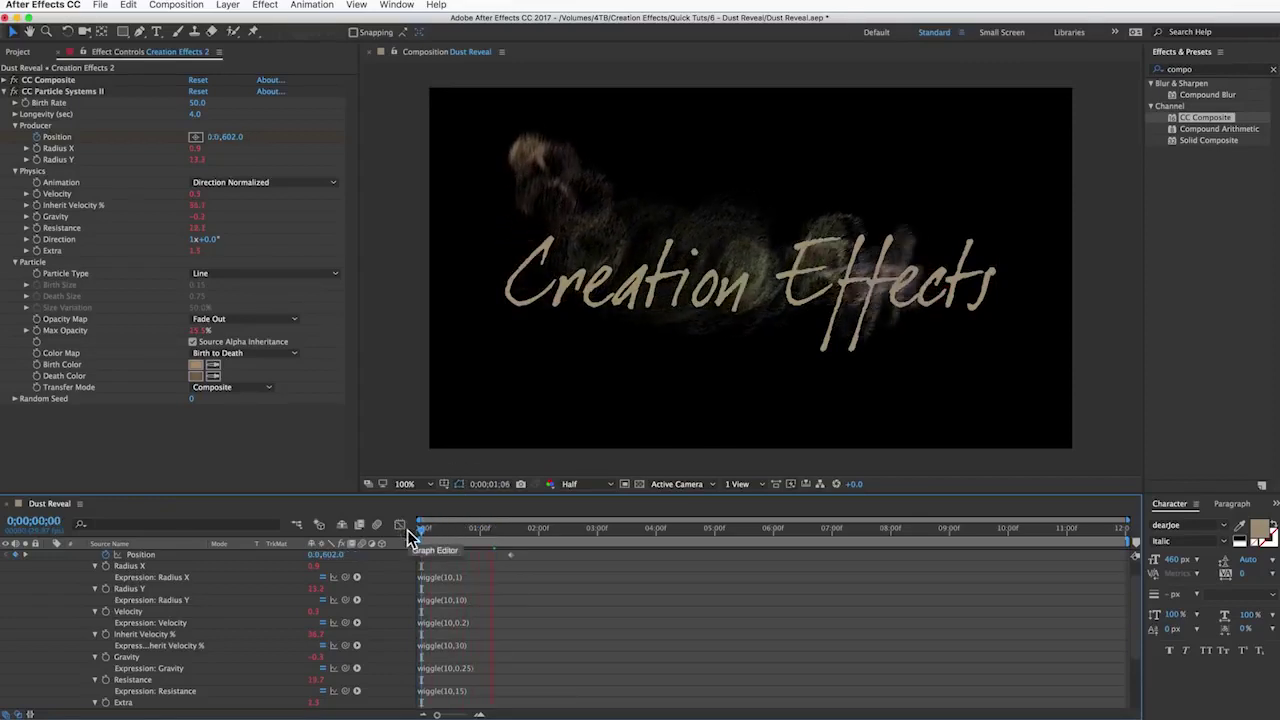
key(space)
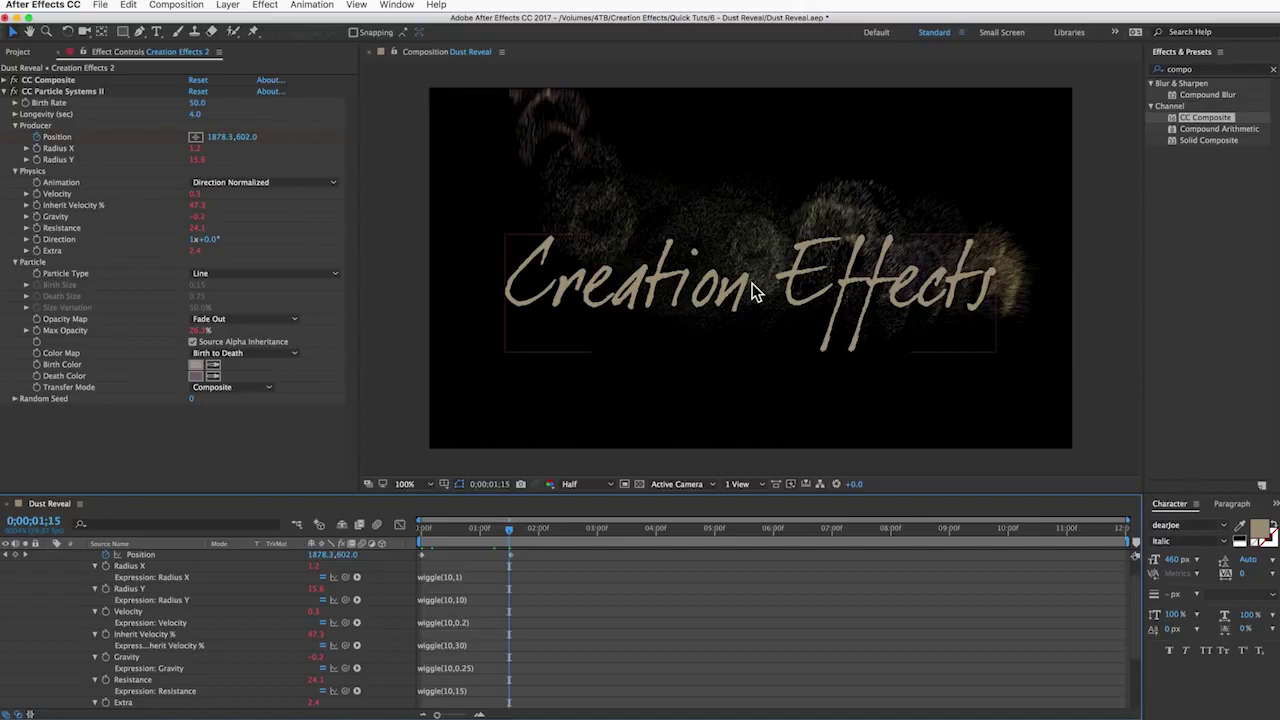
click(6, 94)
click(6, 94)
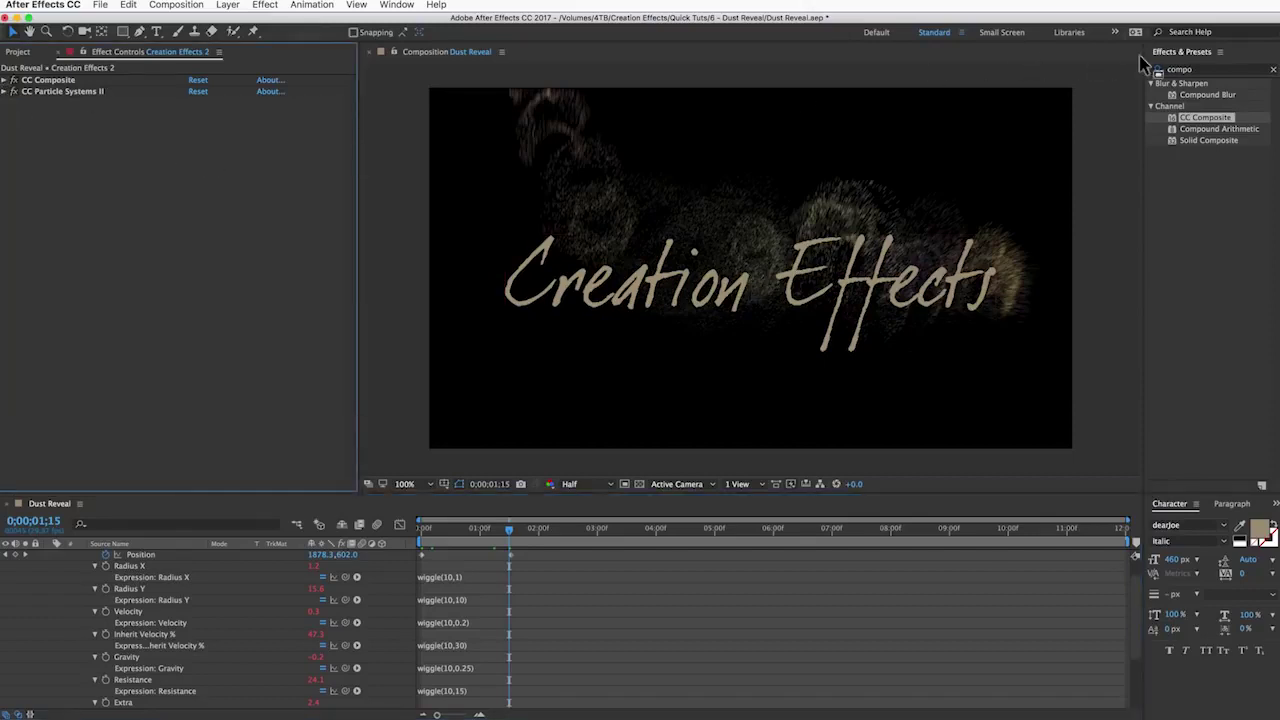
click(1204, 69)
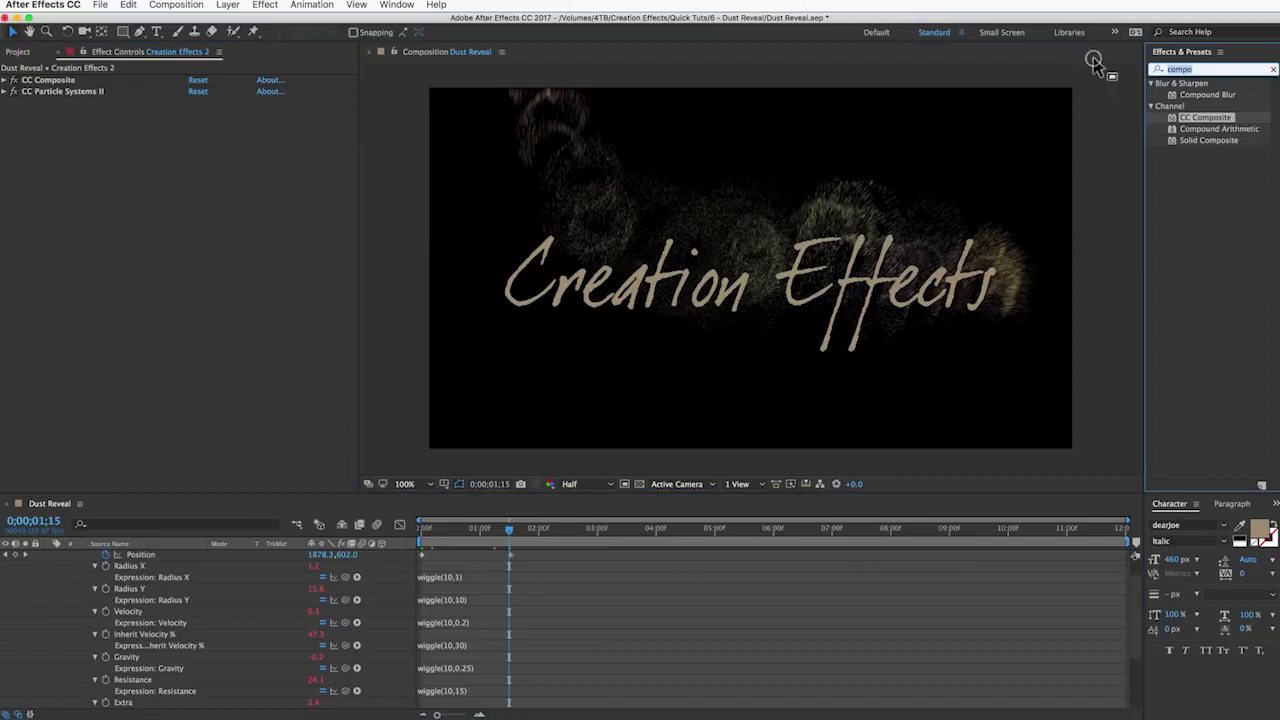
text(turbul)
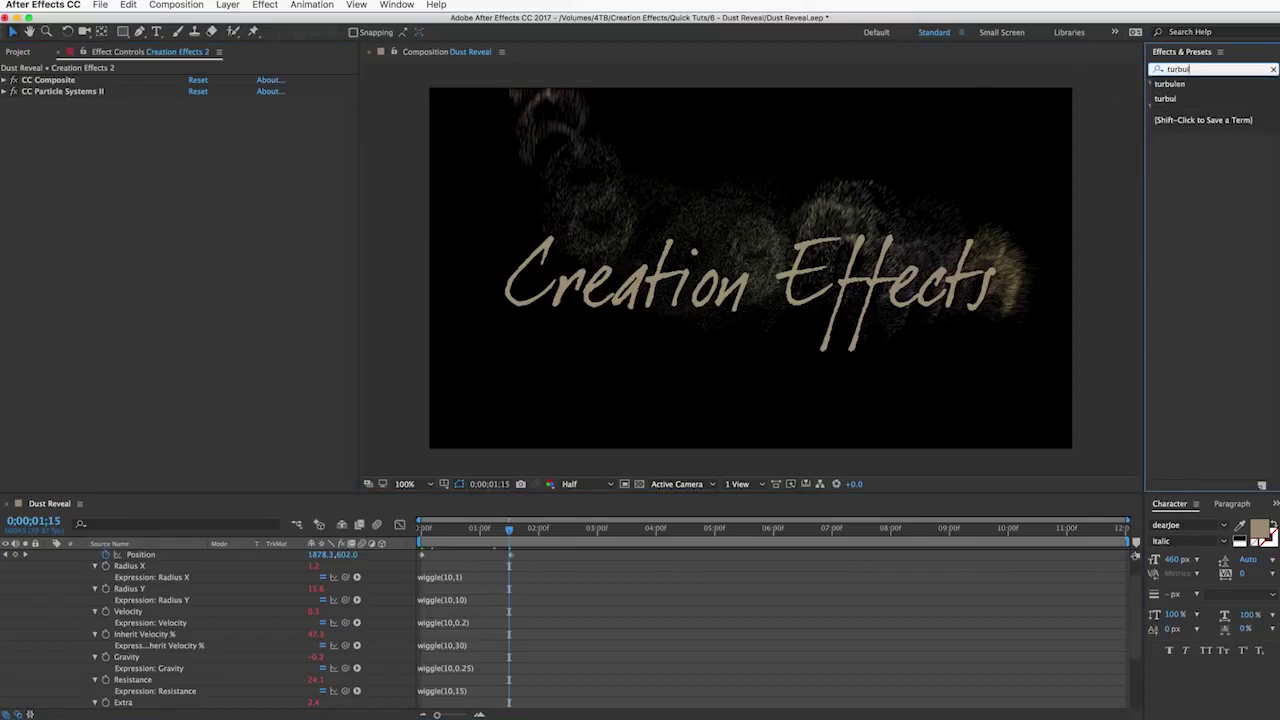
Apply Turbulent Displace to the particle layer, try an Evolution change, then undo it.
drag(1212, 97, 140, 270)
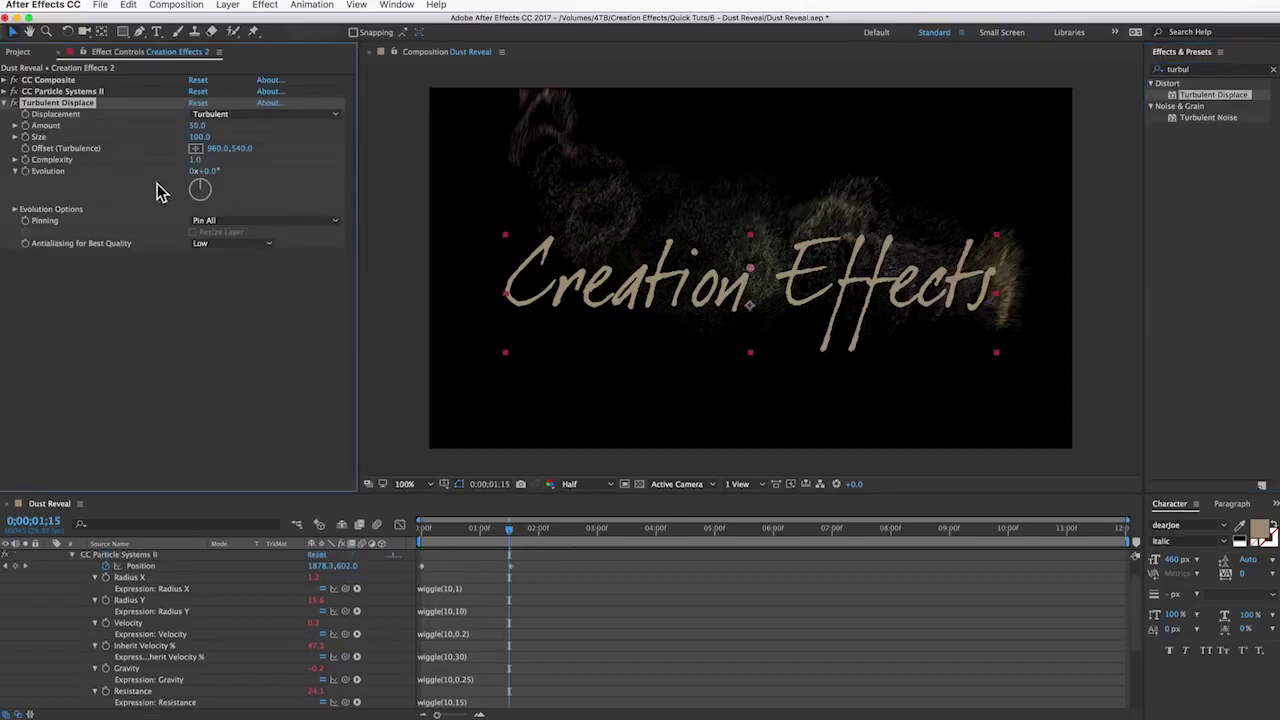
drag(205, 171, 456, 193)
key(super+z)
click(50, 343)
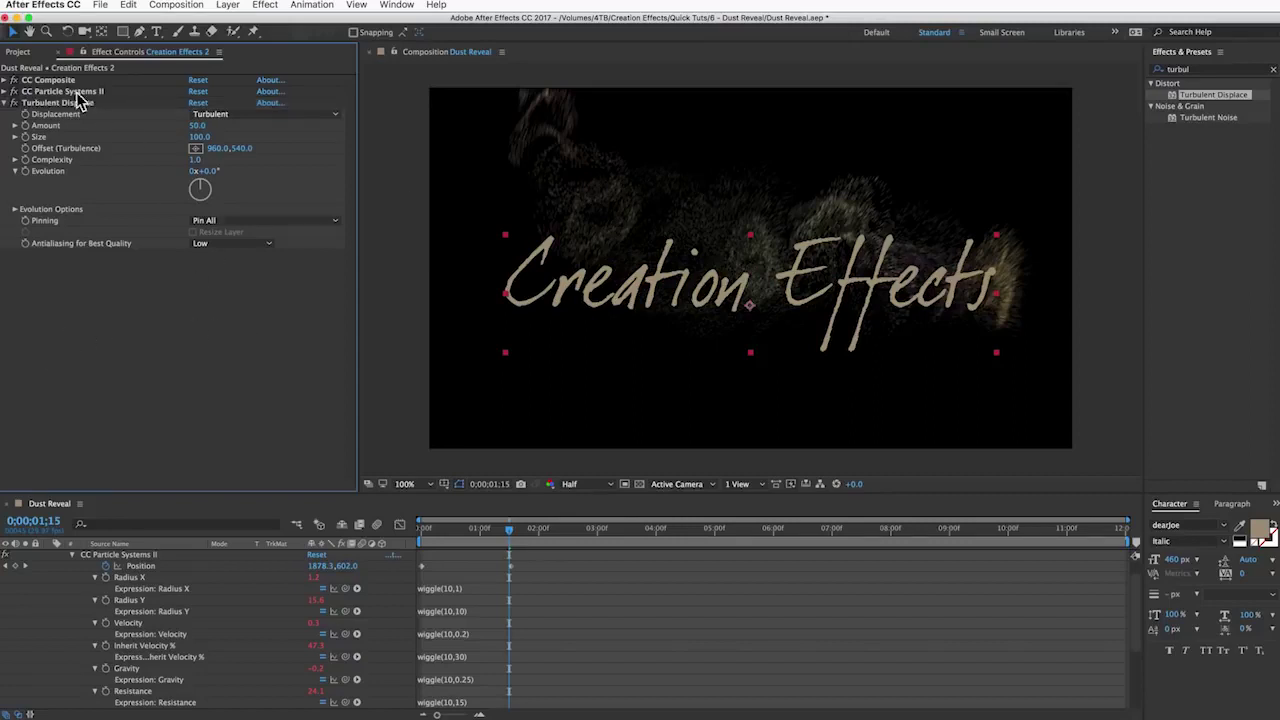
Set Turbulent Displace Amount to 35 and Complexity to 1.5.
click(198, 138)
click(196, 126)
key(Return)
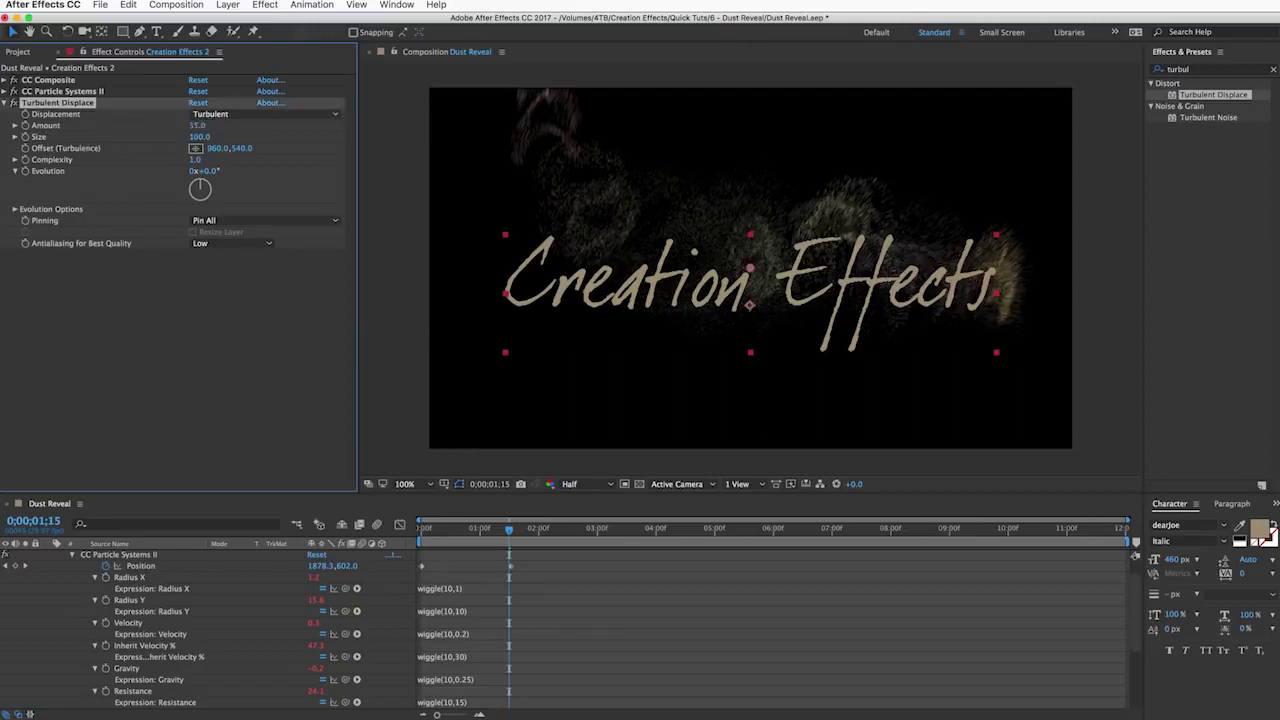
click(196, 160)
text(1.5)
key(Return)
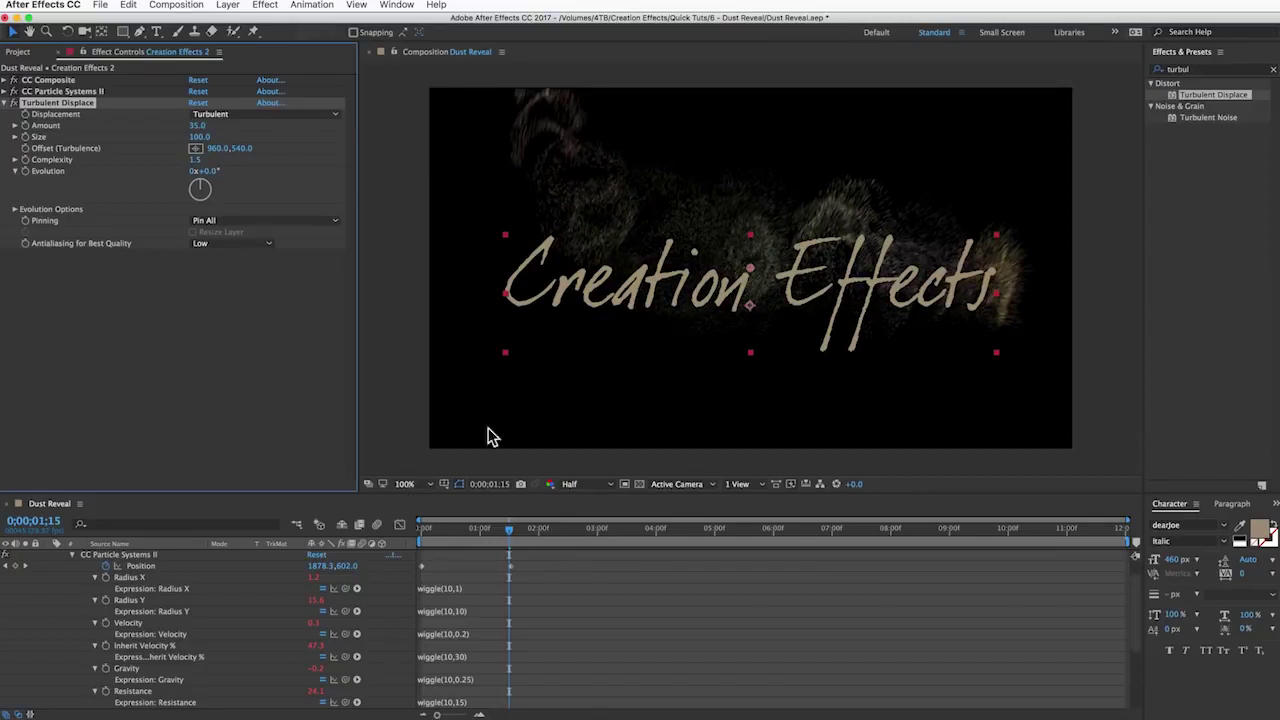
alt+click(24, 172)
Drive Evolution with a time*120 expression and scrub frames to check the swirl.
text(tim)
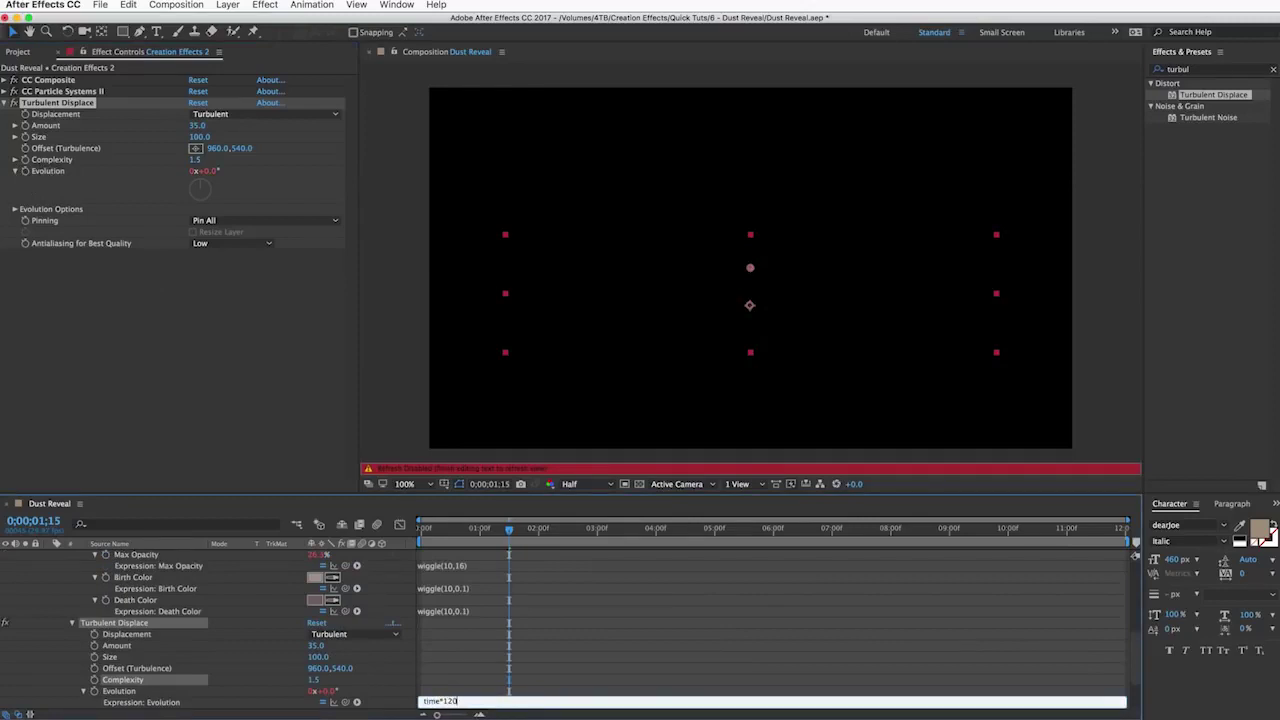
text(e*120)
click(491, 689)
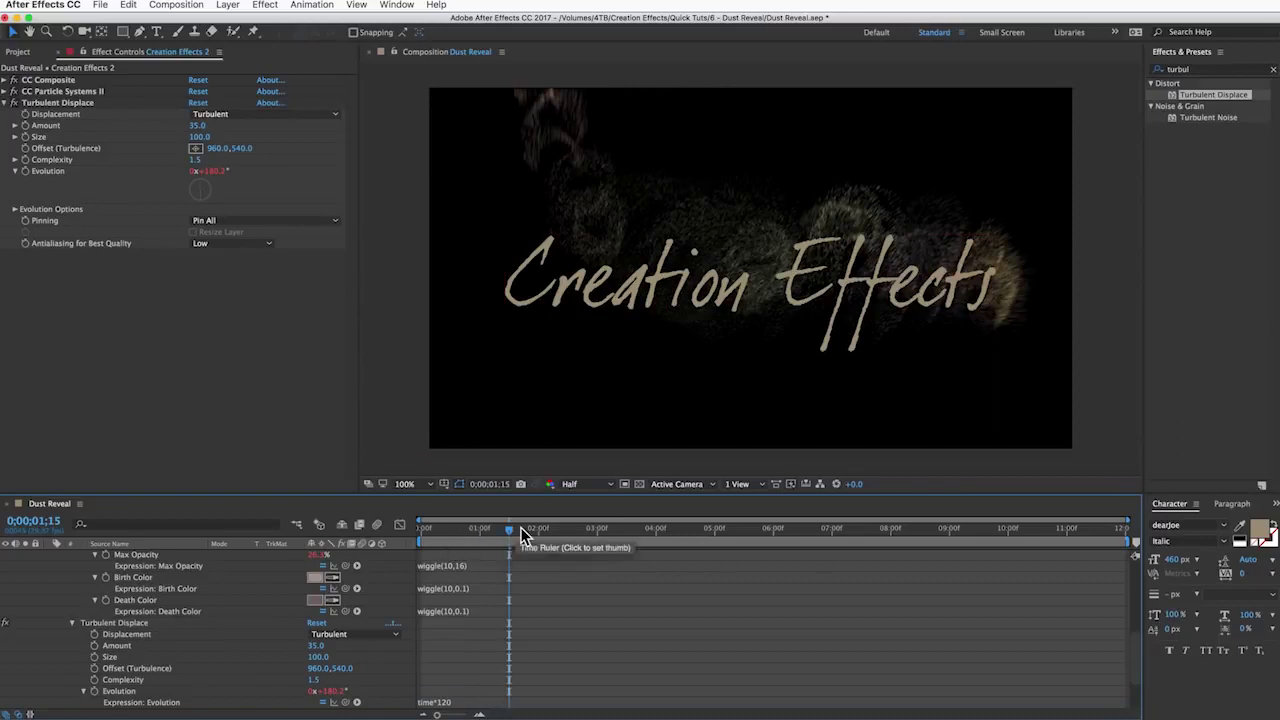
scroll(443, 700, down, 2)
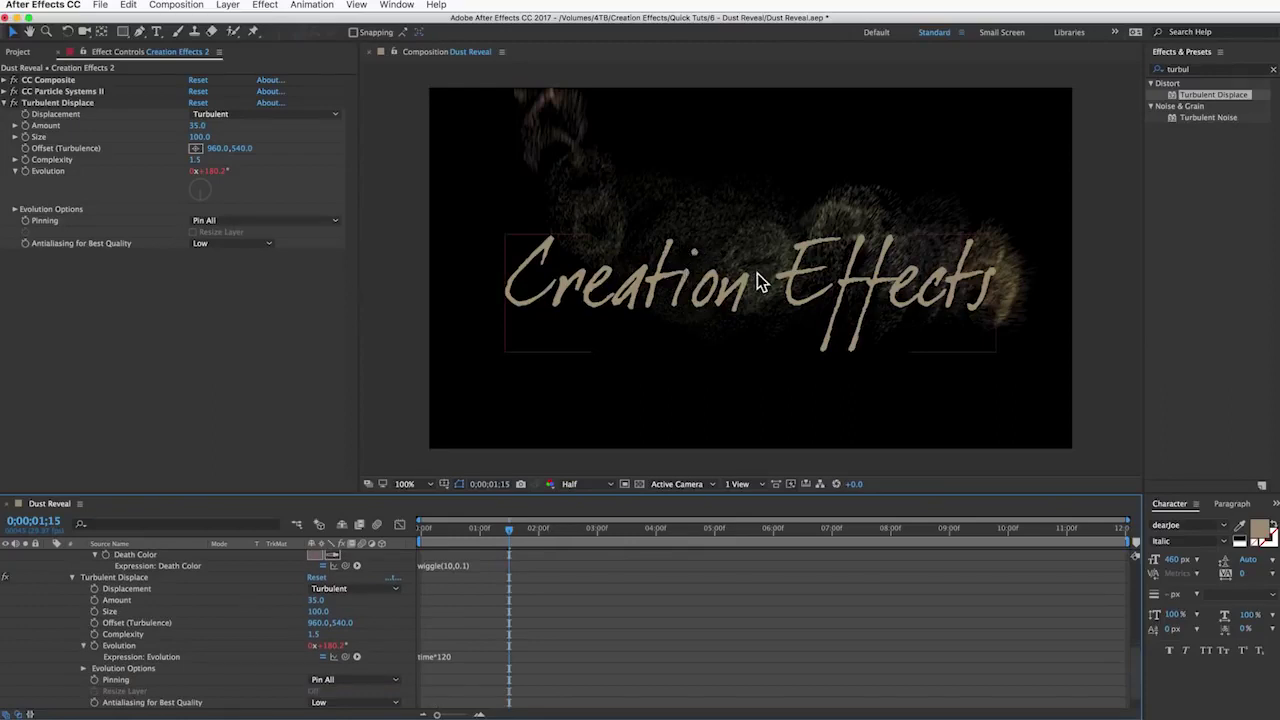
drag(757, 273, 757, 266)
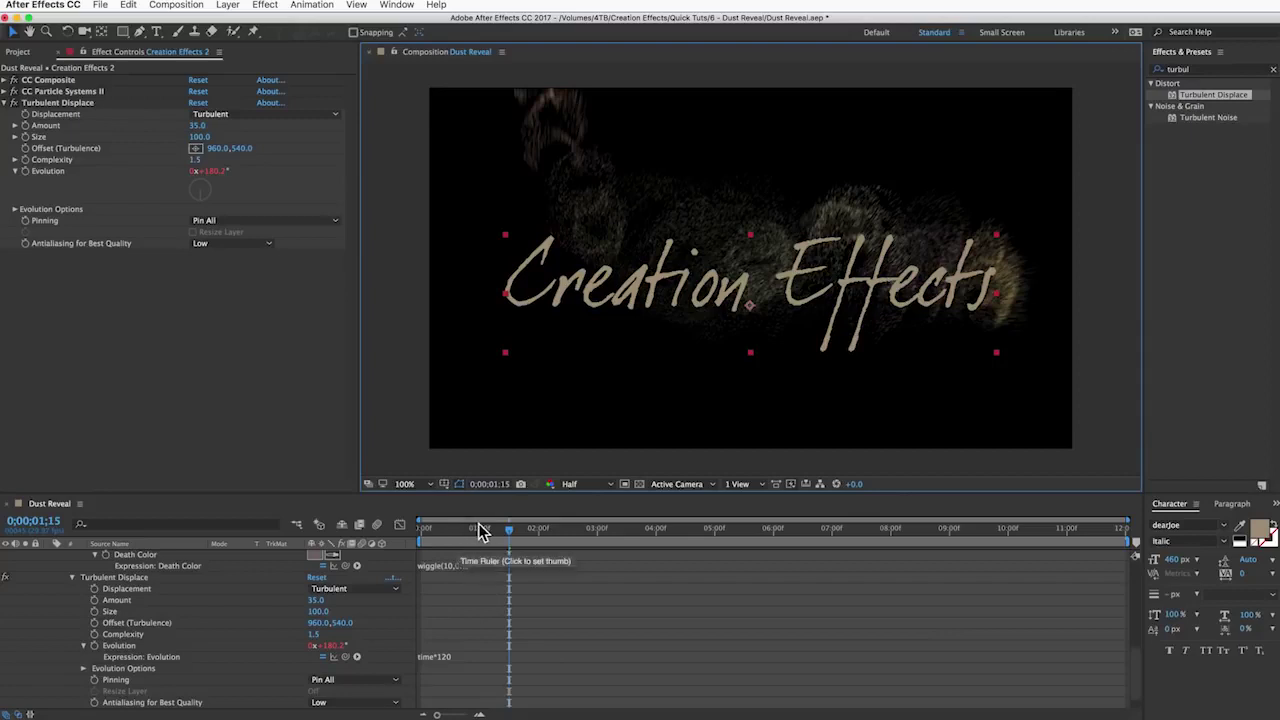
drag(496, 527, 532, 537)
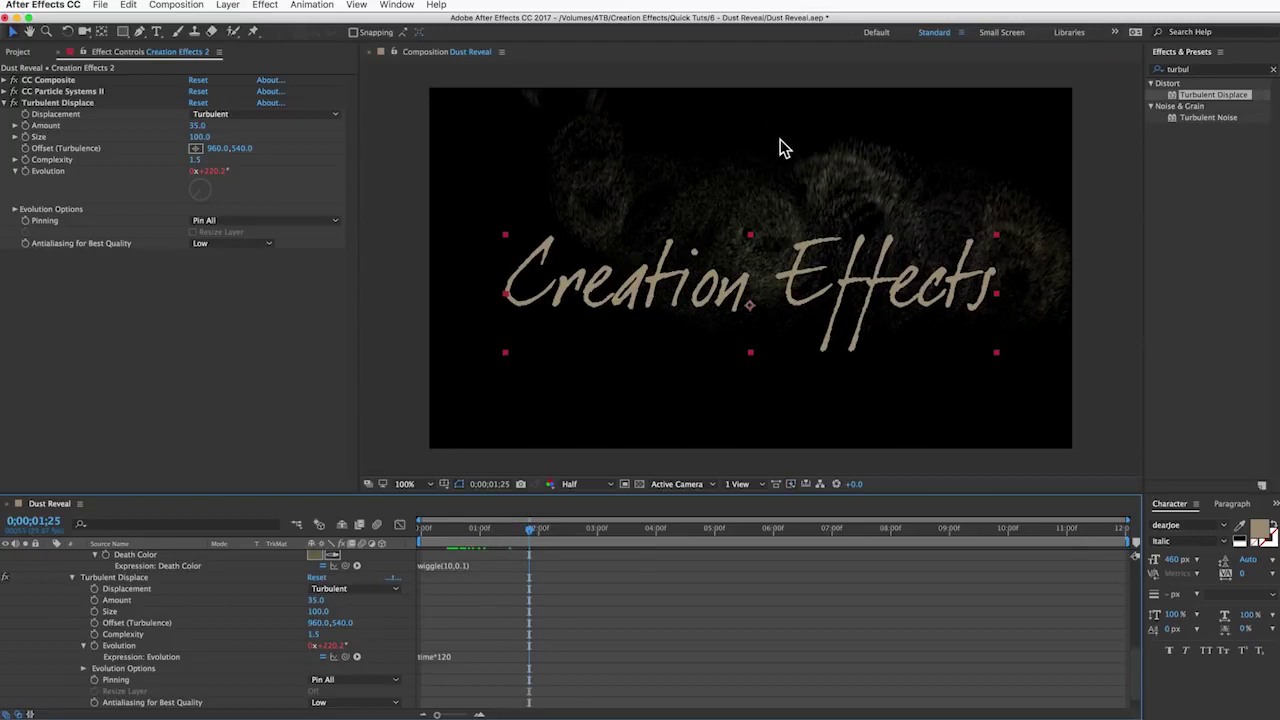
alt+click(94, 622)
Give Offset (Turbulence) a value-[0,time*300] expression, fixing the 'vlaue' typo.
text(vlaue-[0,time*300)
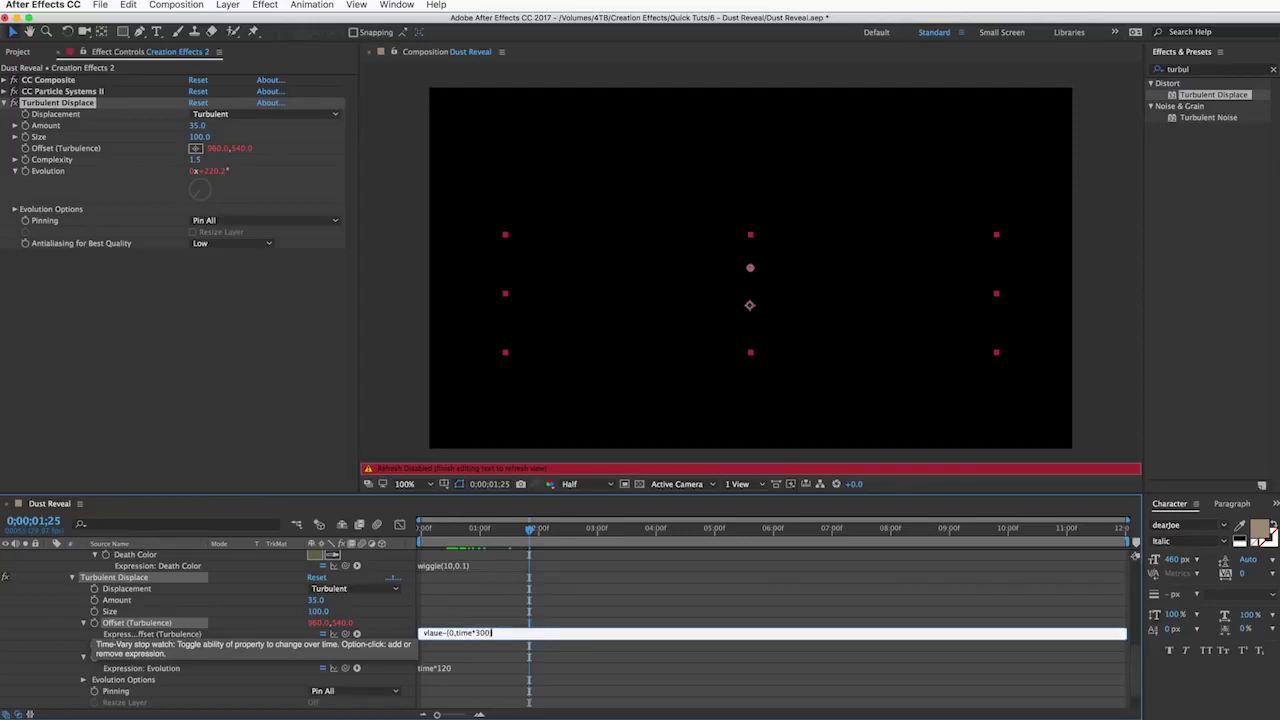
click(507, 624)
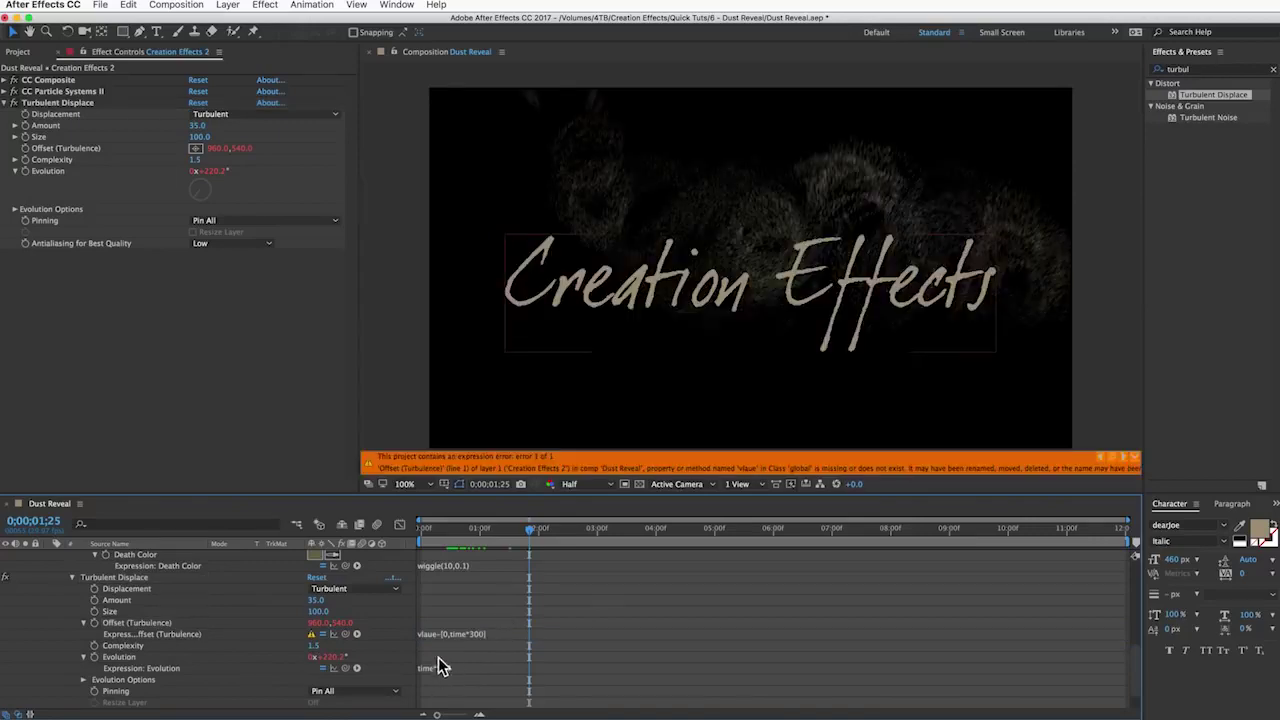
click(431, 634)
click(438, 633)
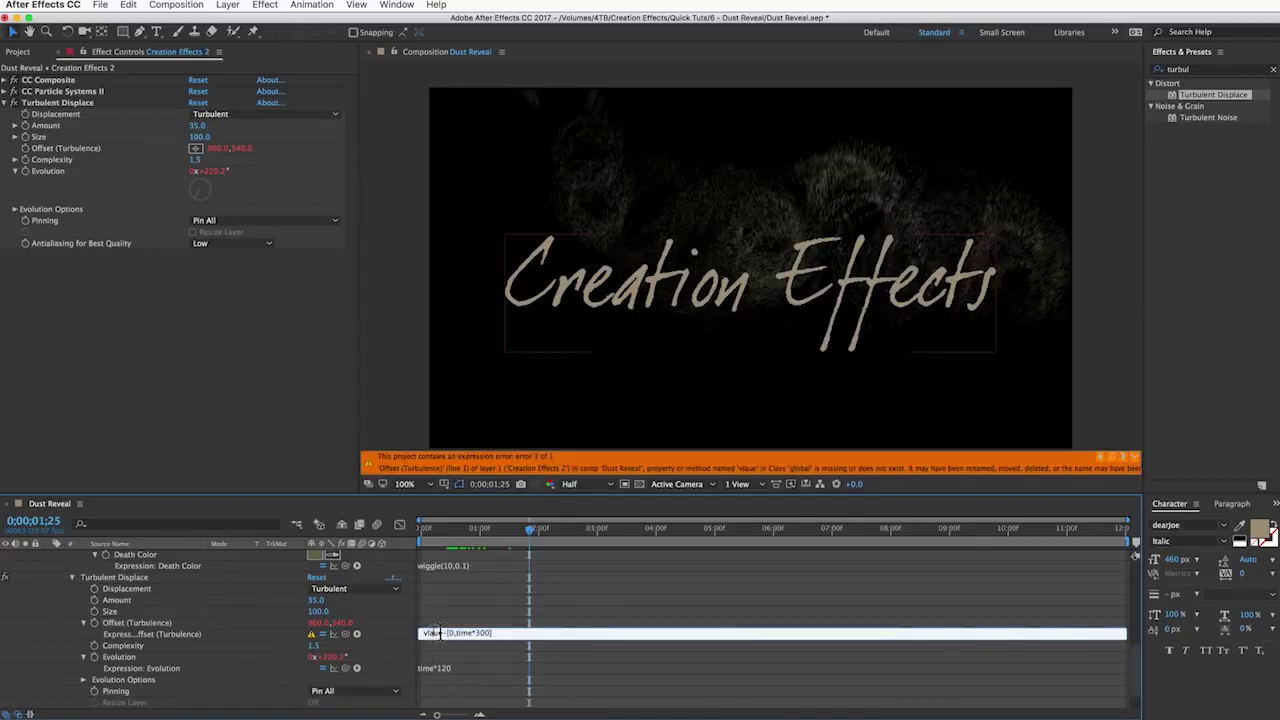
key(BackSpace)
key(BackSpace)
text(al)
click(446, 622)
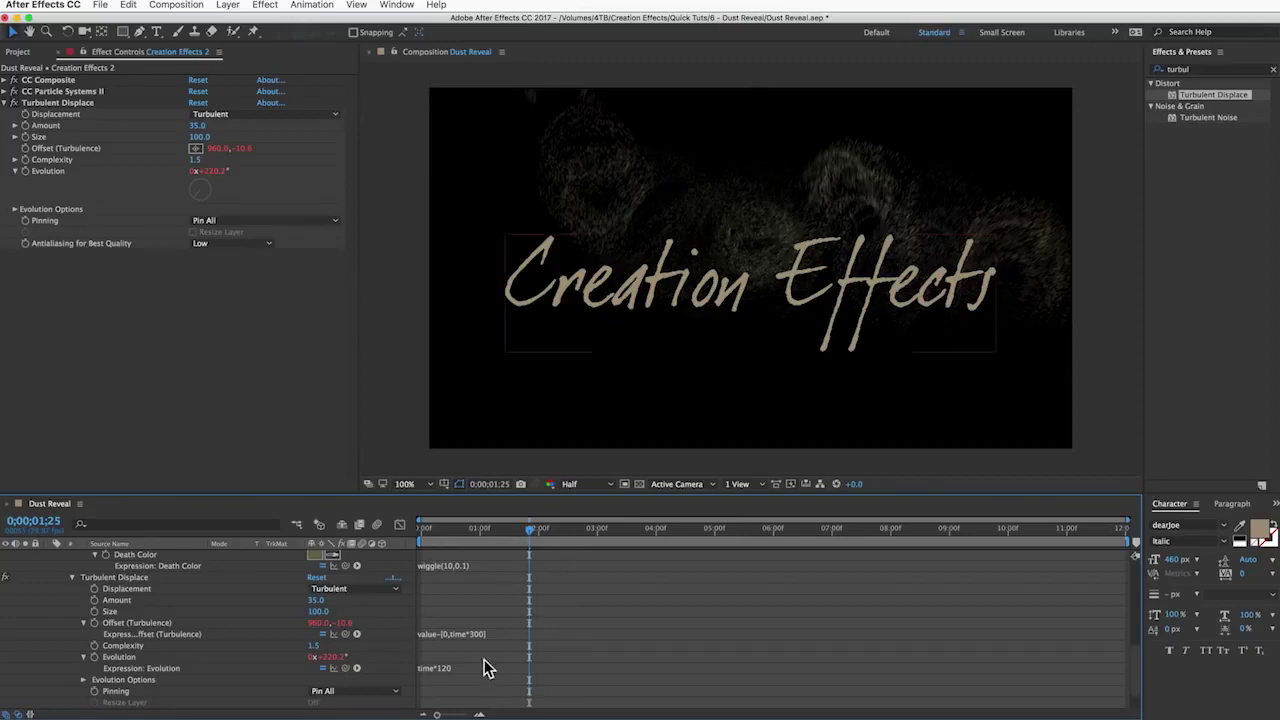
Expand Evolution Options and drive Turbulent Displace's Random Seed with an index expression.
click(60, 103)
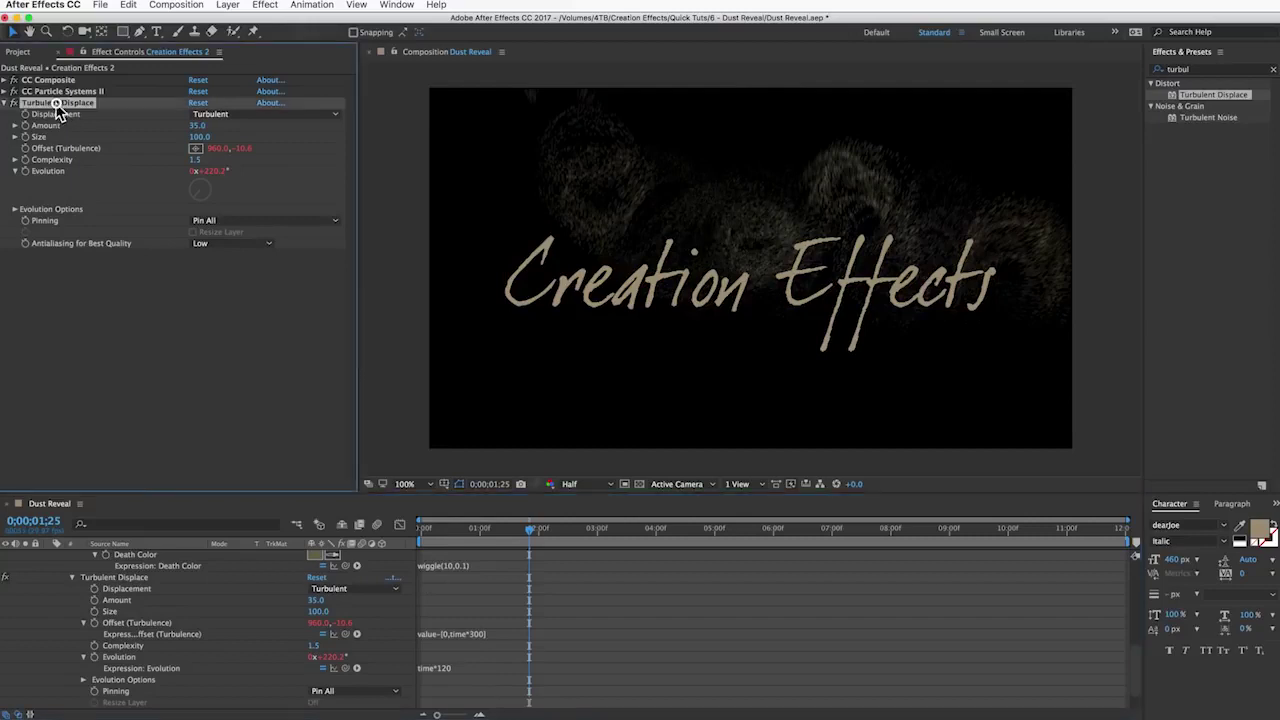
click(15, 209)
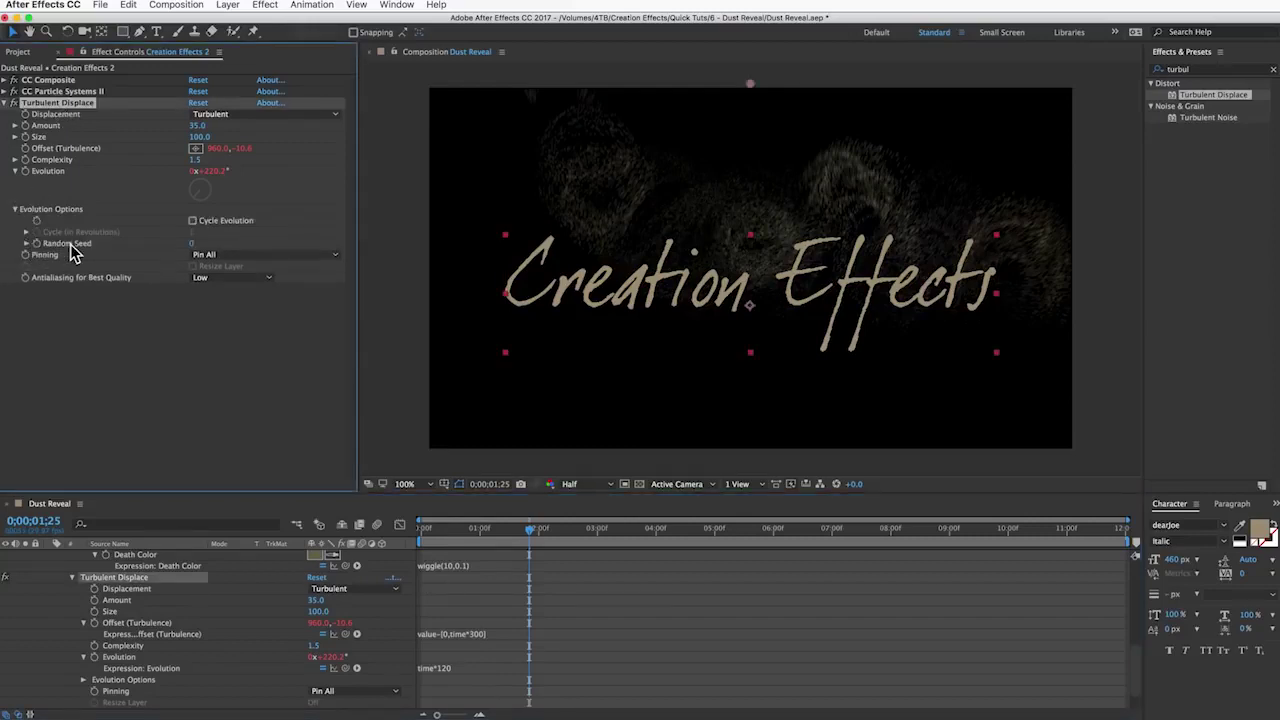
drag(193, 244, 769, 241)
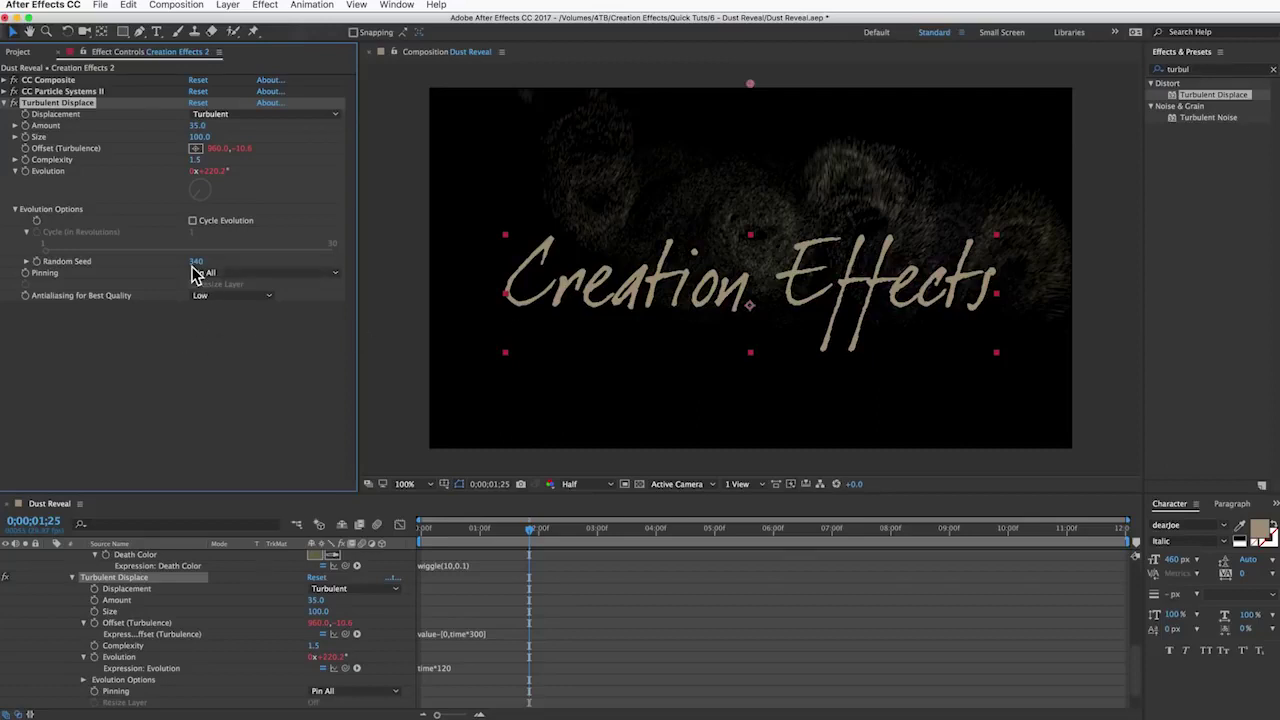
alt+click(36, 262)
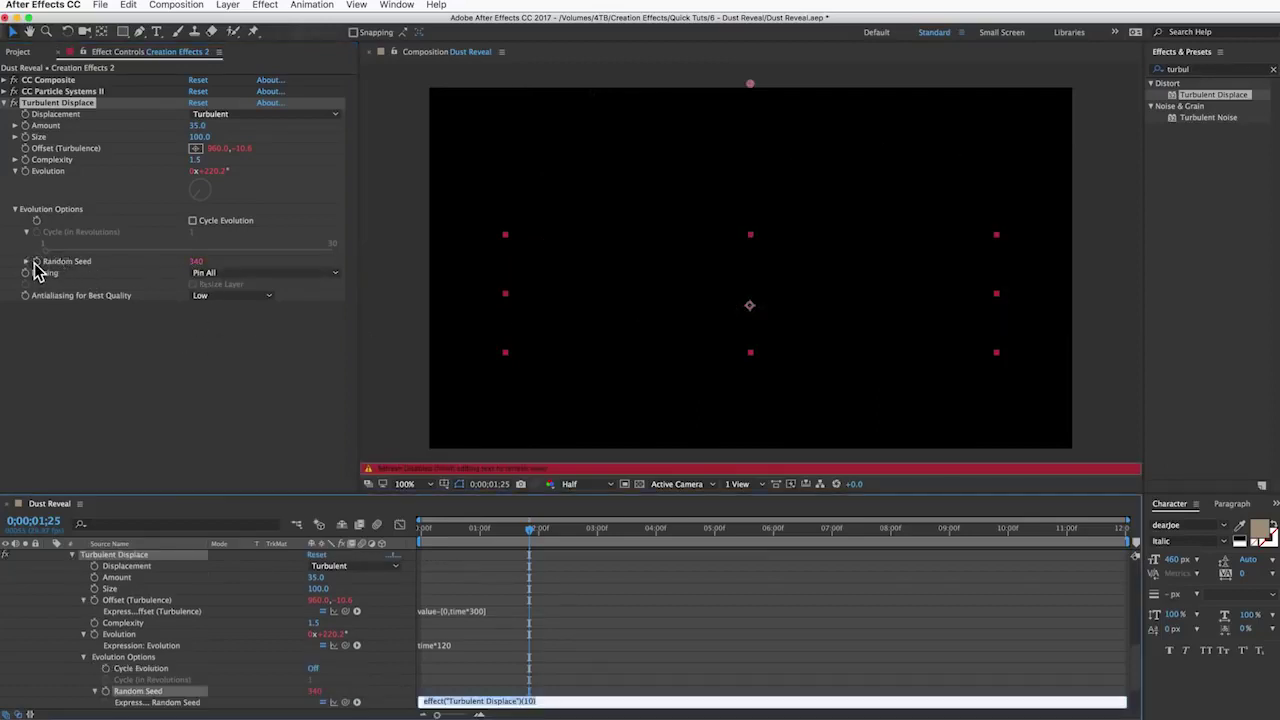
text(index)
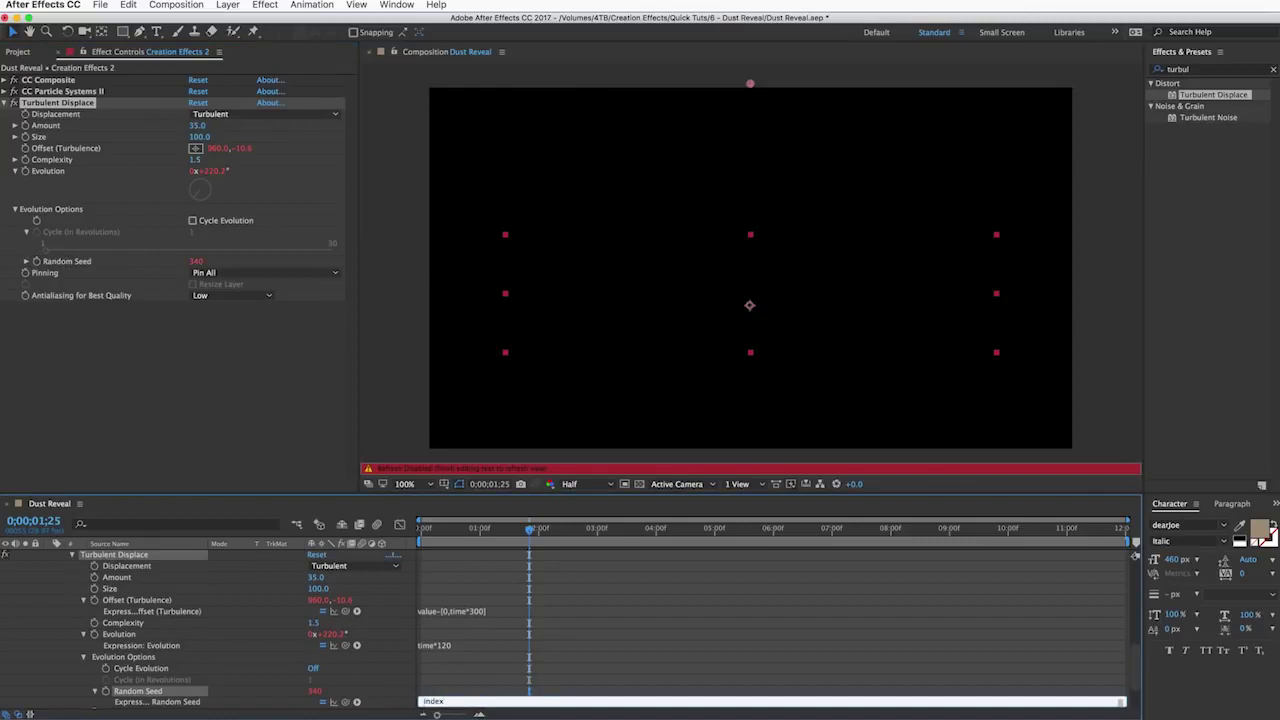
click(440, 710)
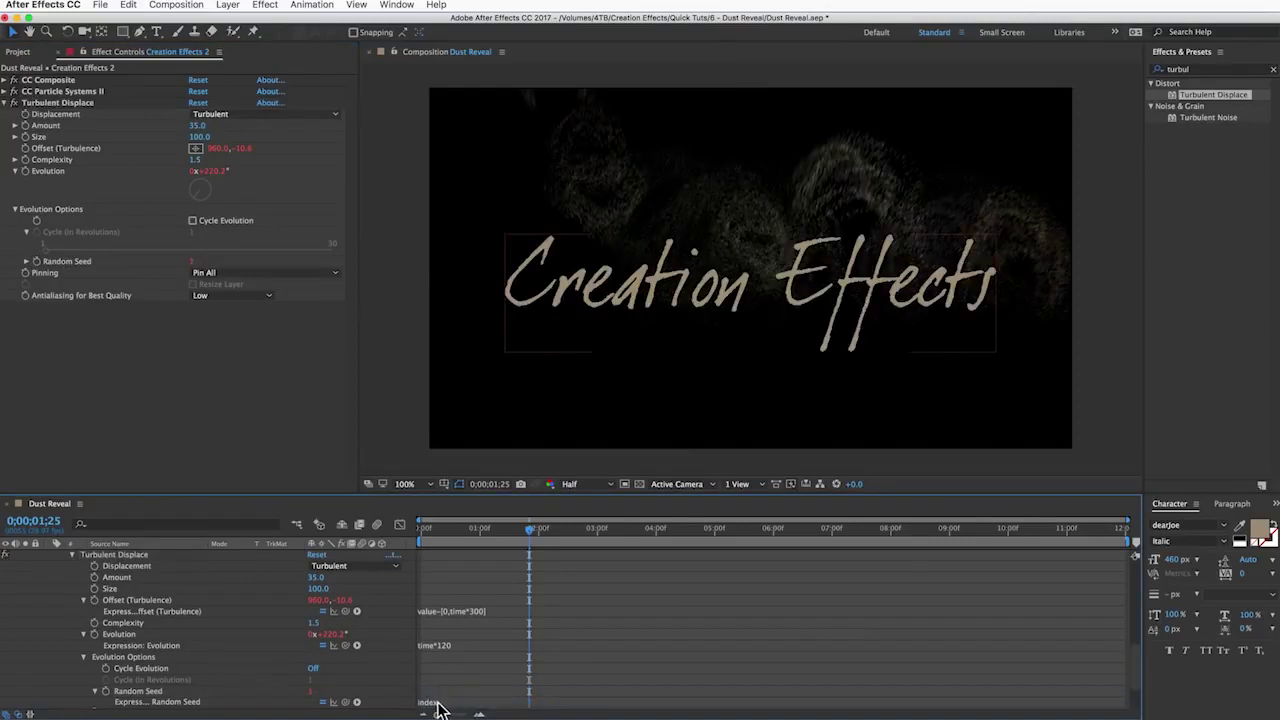
scroll(254, 629, up, 10)
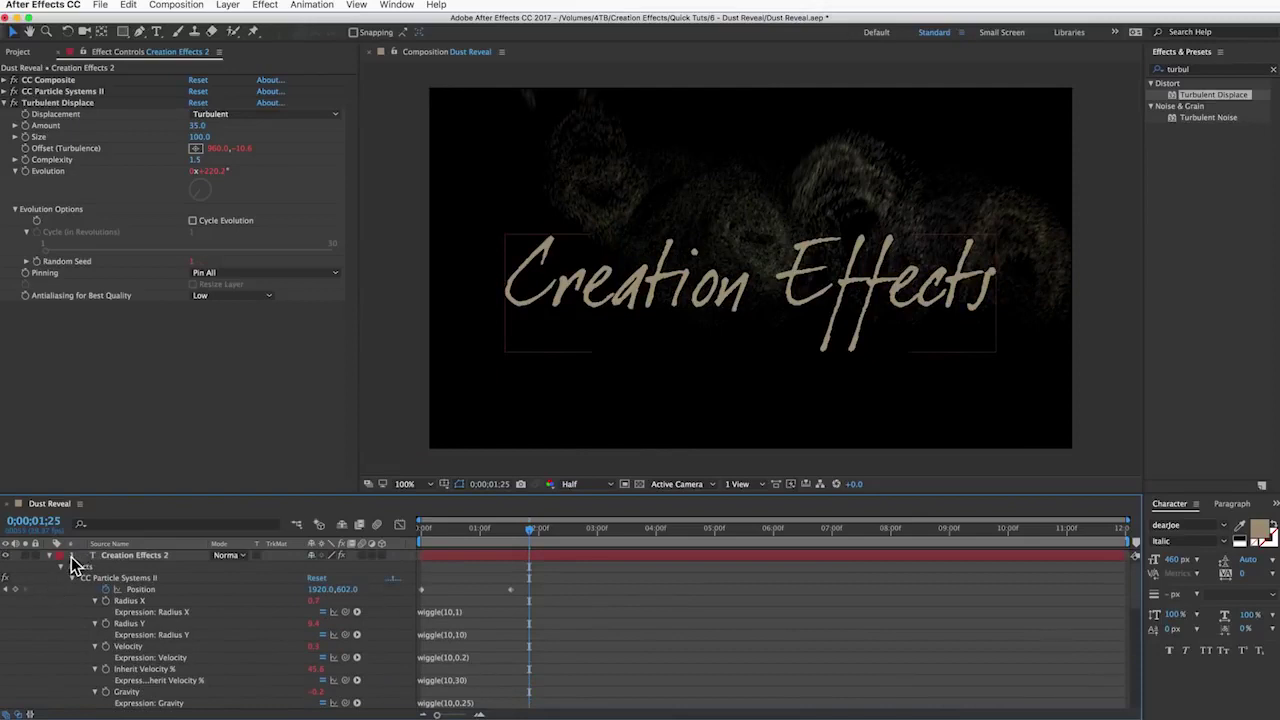
click(51, 557)
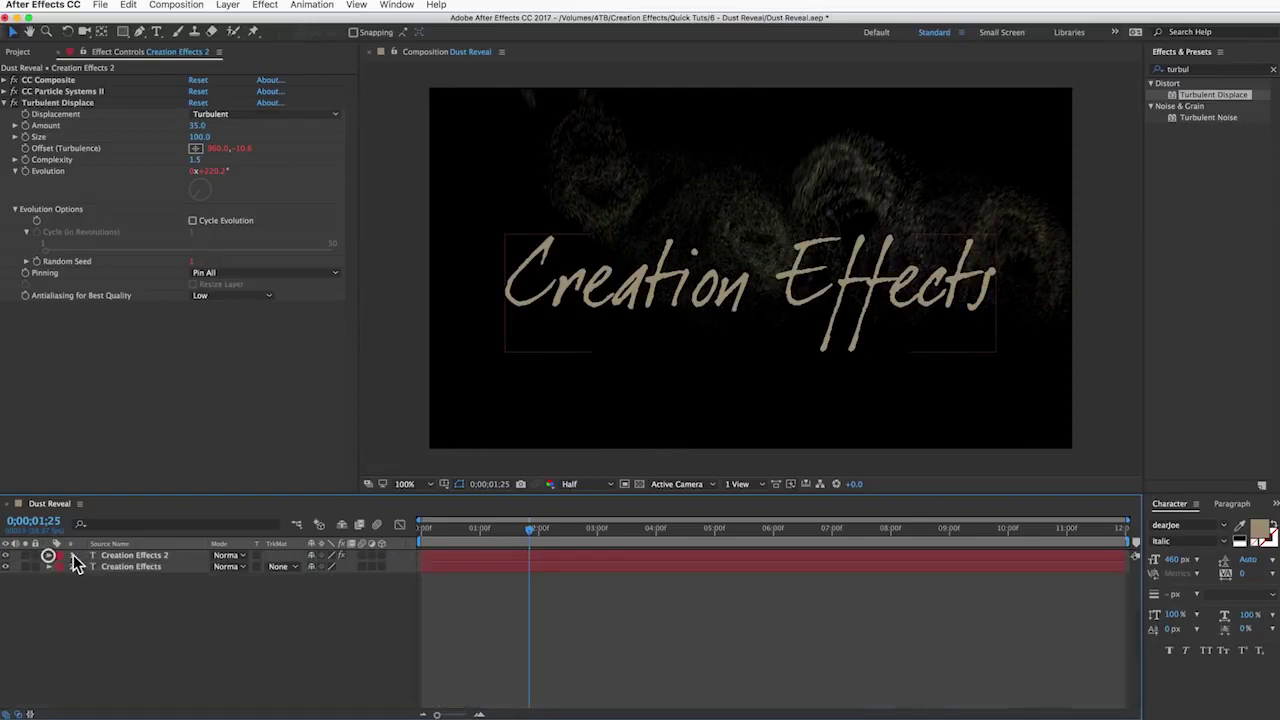
Duplicate Creation Effects 2 into Creation Effects 3 and 4, then return to frame zero.
click(145, 557)
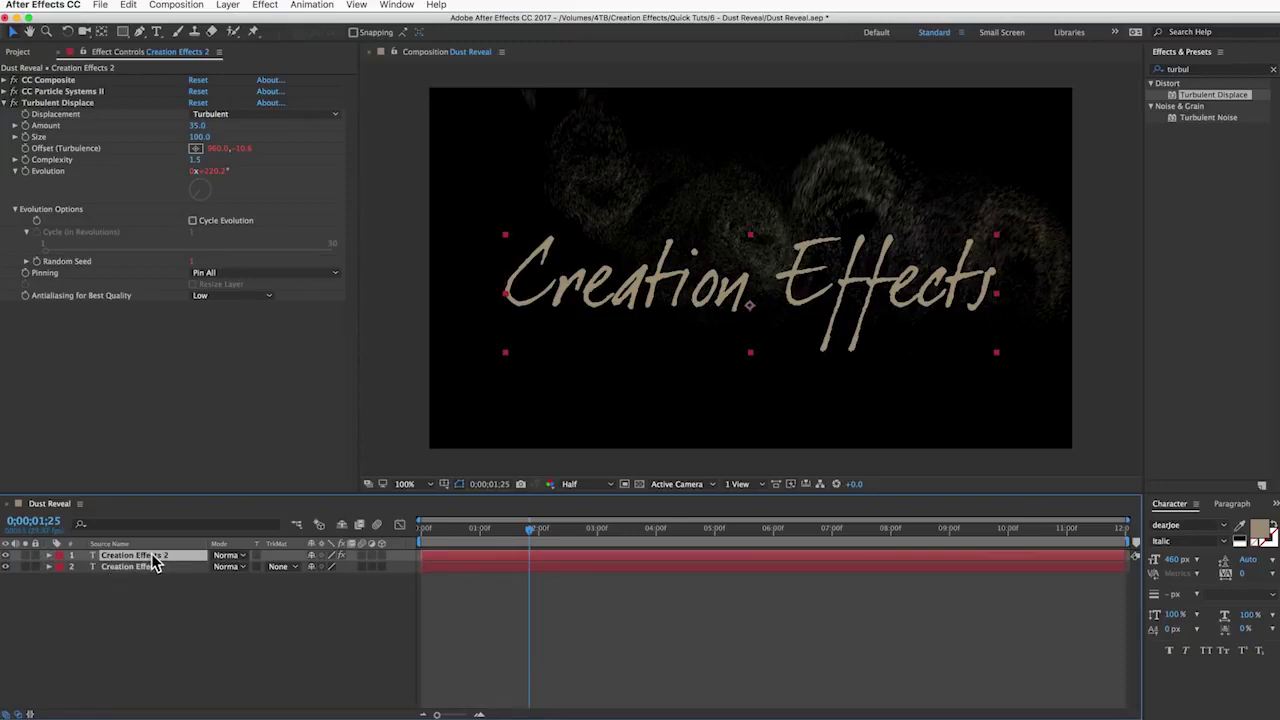
key(super+d)
key(super+d)
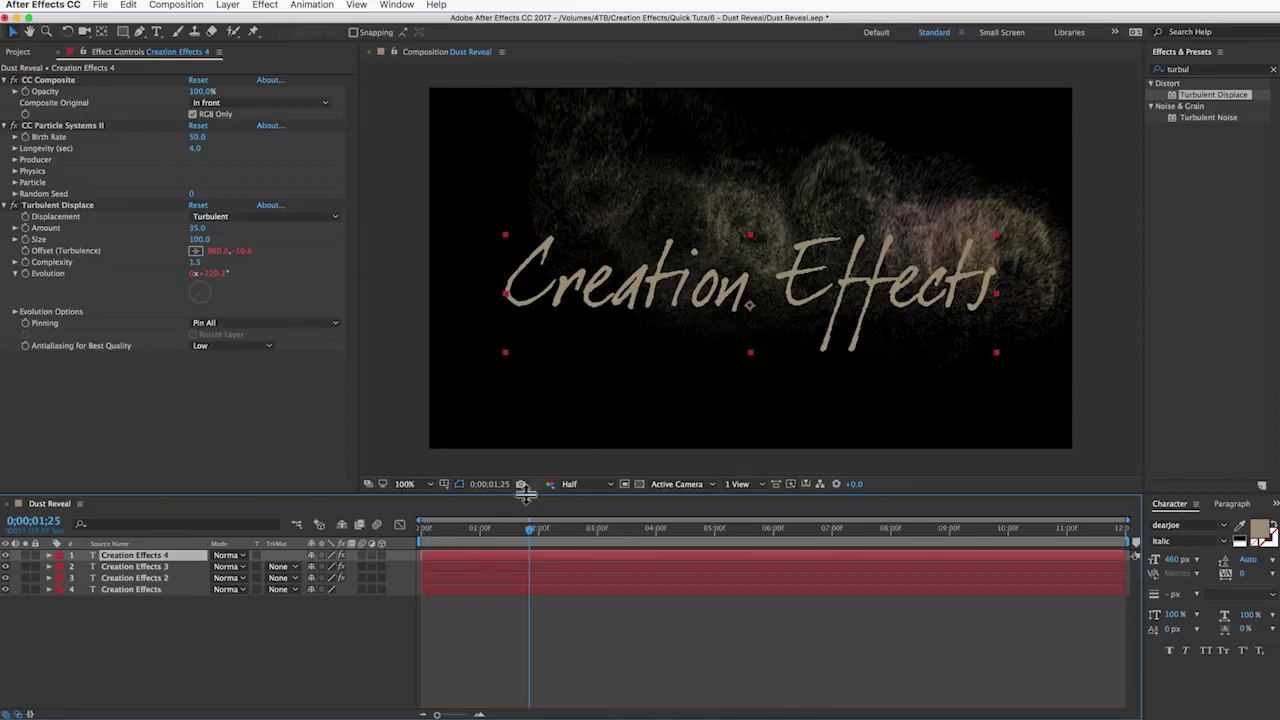
drag(457, 532, 420, 530)
Preview the dust reveal, then return the playhead to just under one second.
key(space)
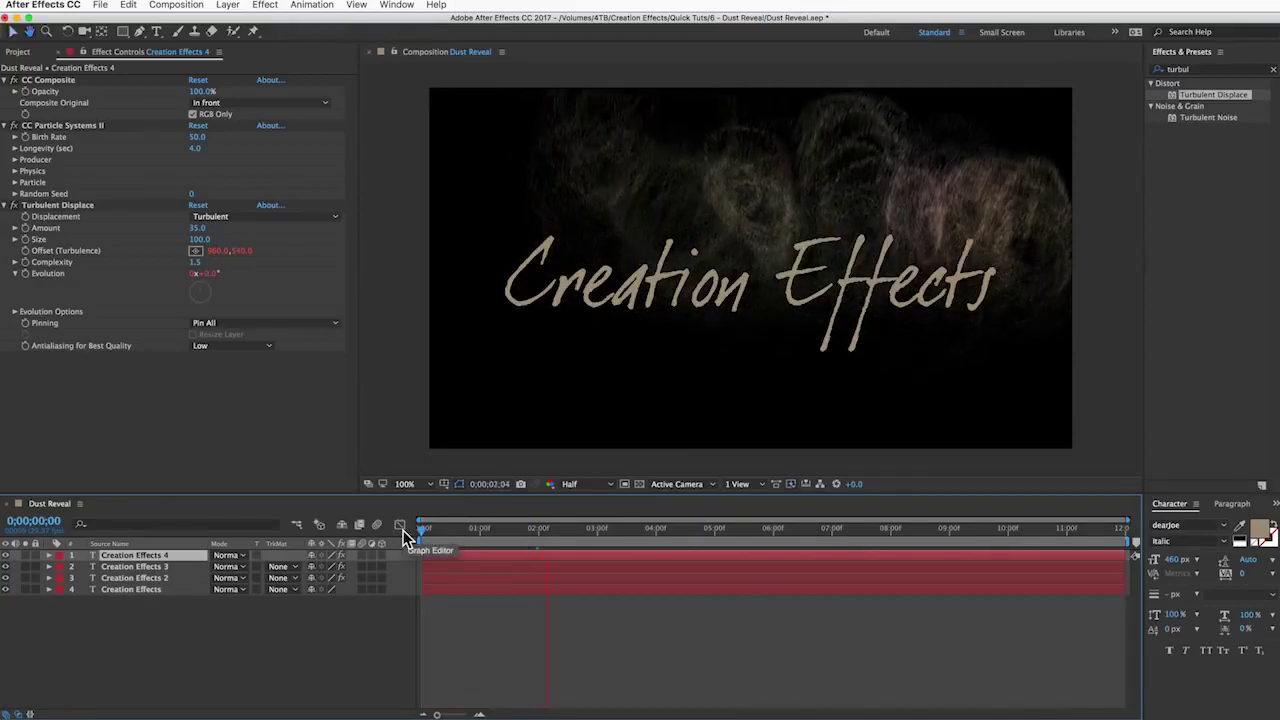
key(space)
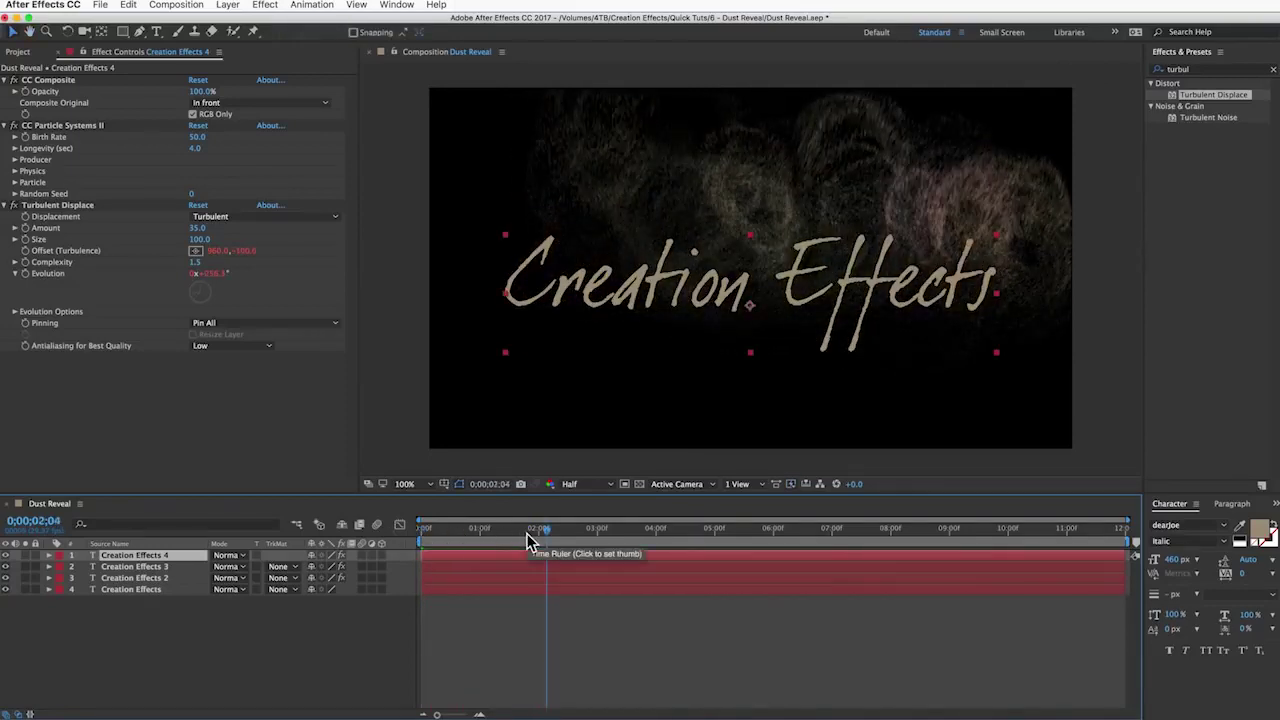
drag(528, 540, 472, 540)
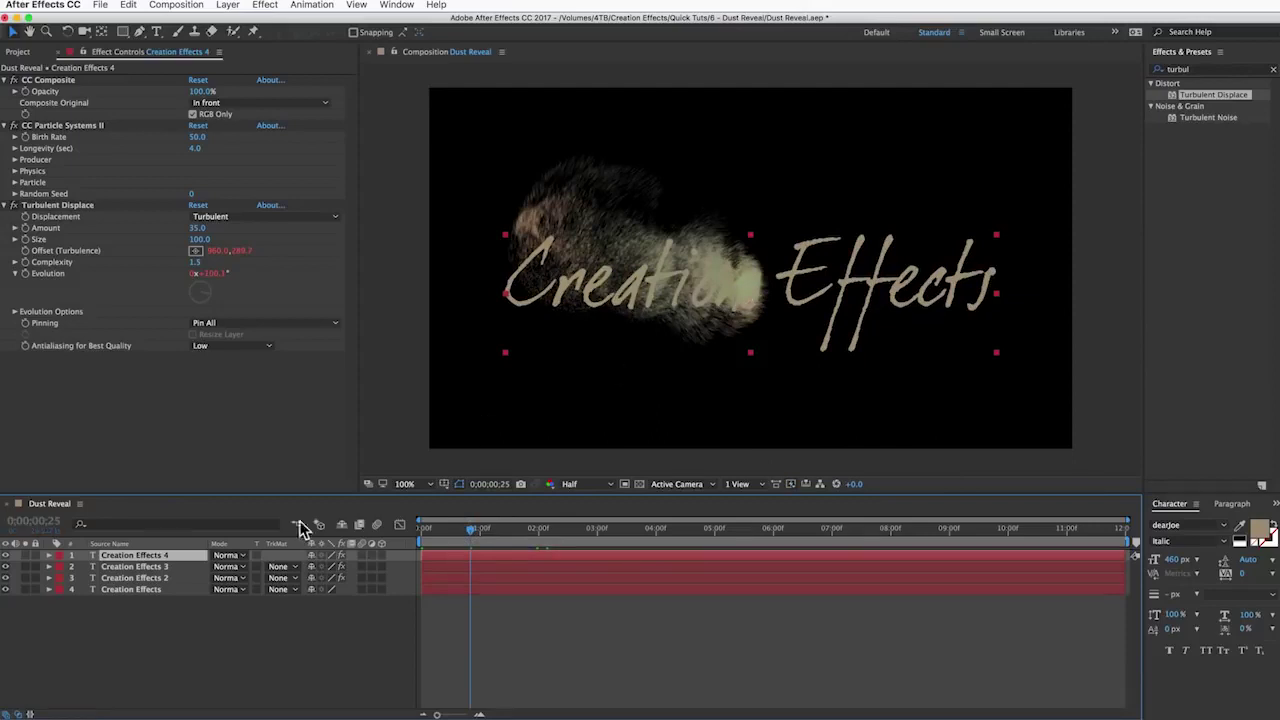
Solo the plain Creation Effects text layer (layer 4) and select it.
click(25, 578)
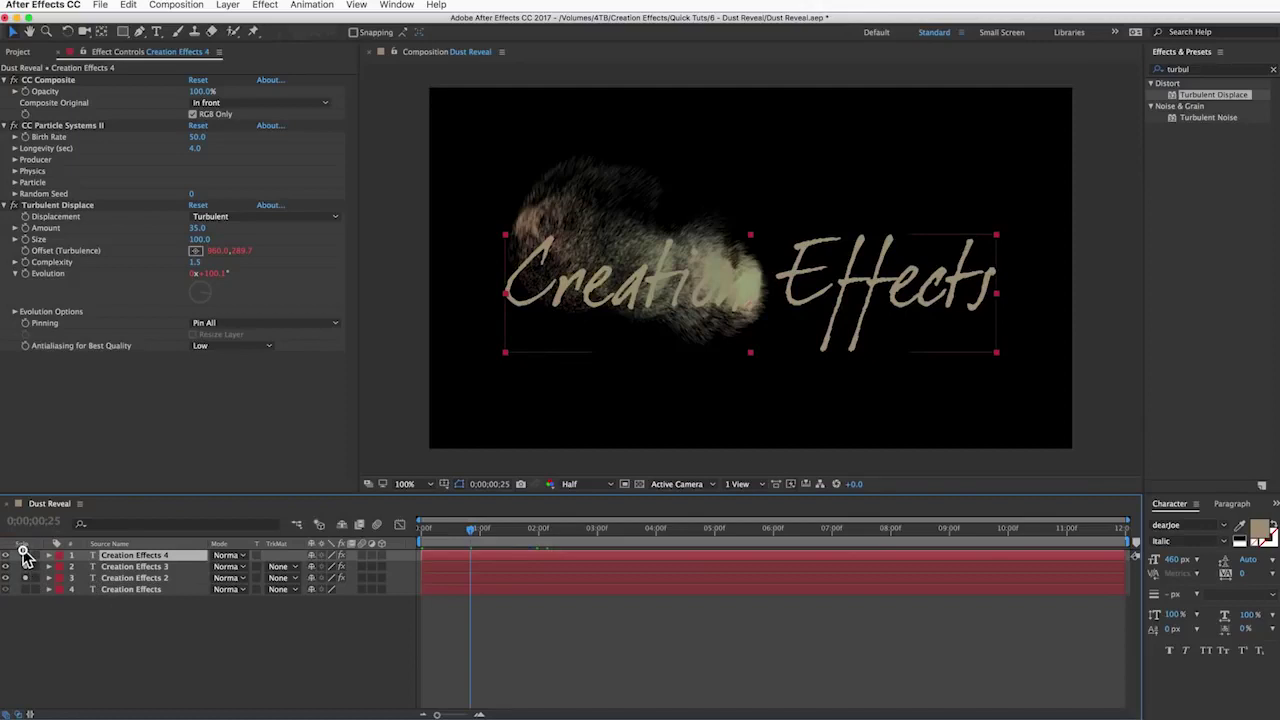
click(25, 556)
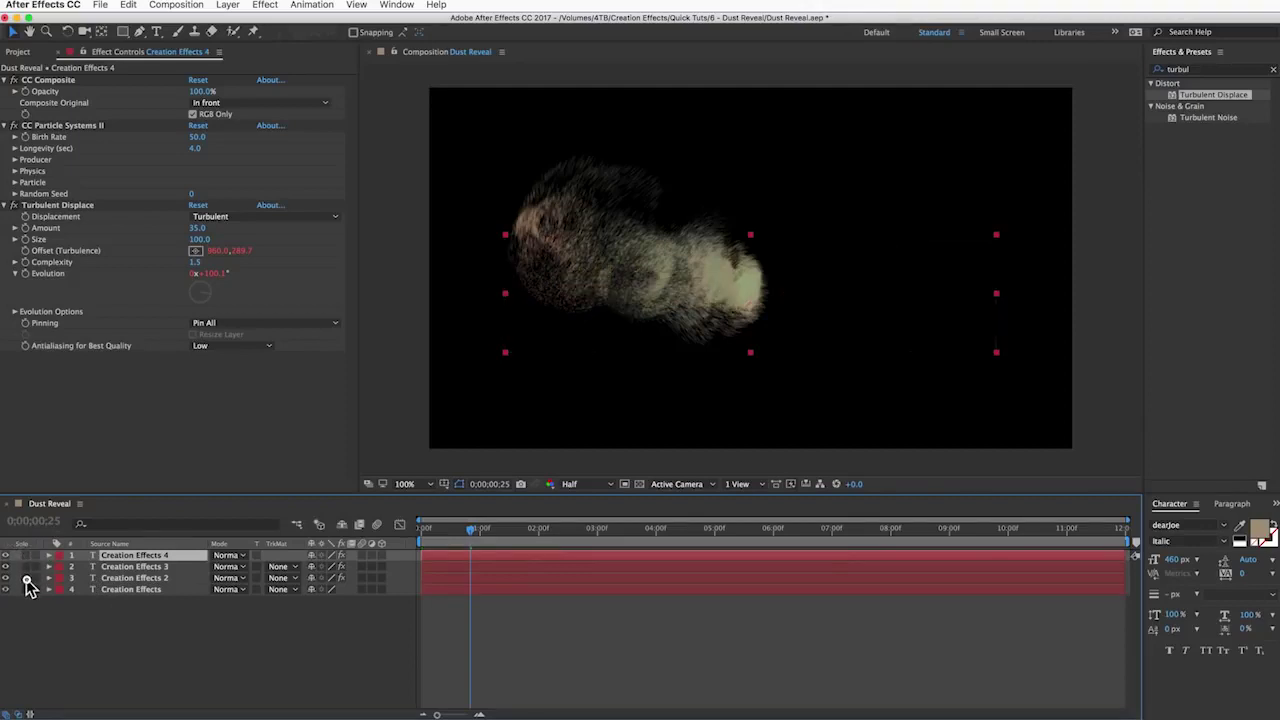
click(26, 589)
alt+click(25, 589)
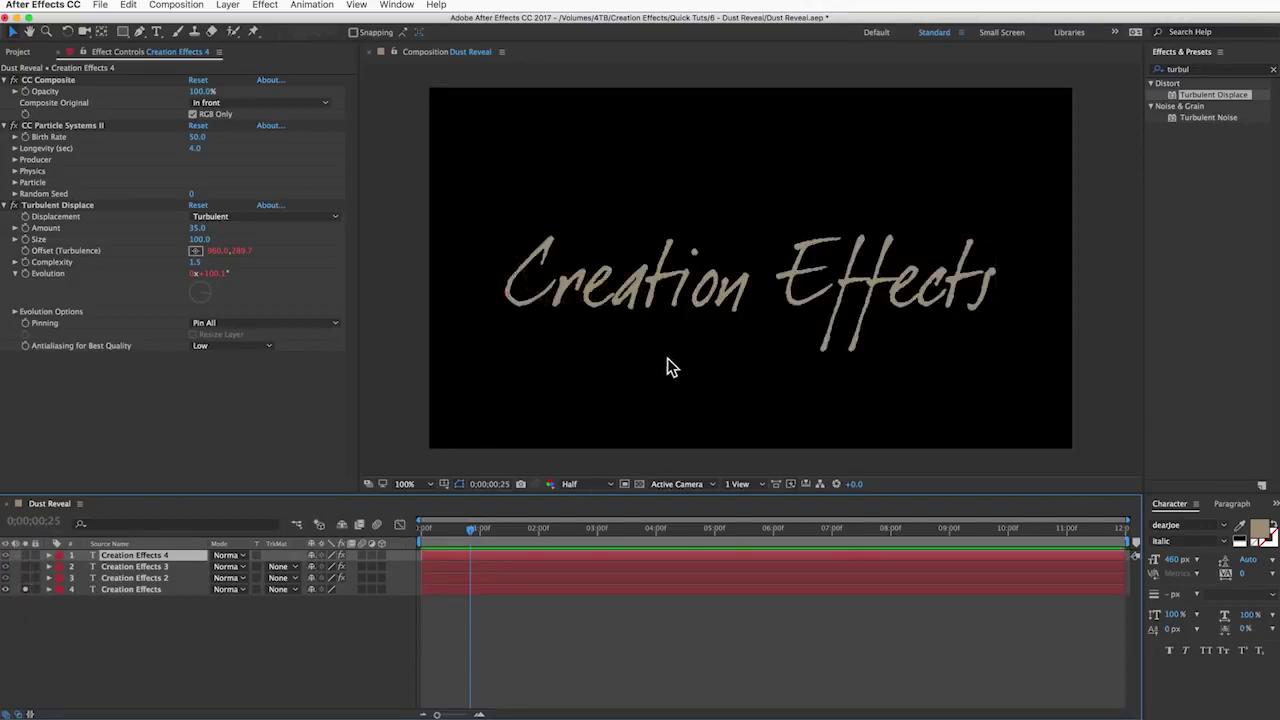
click(145, 589)
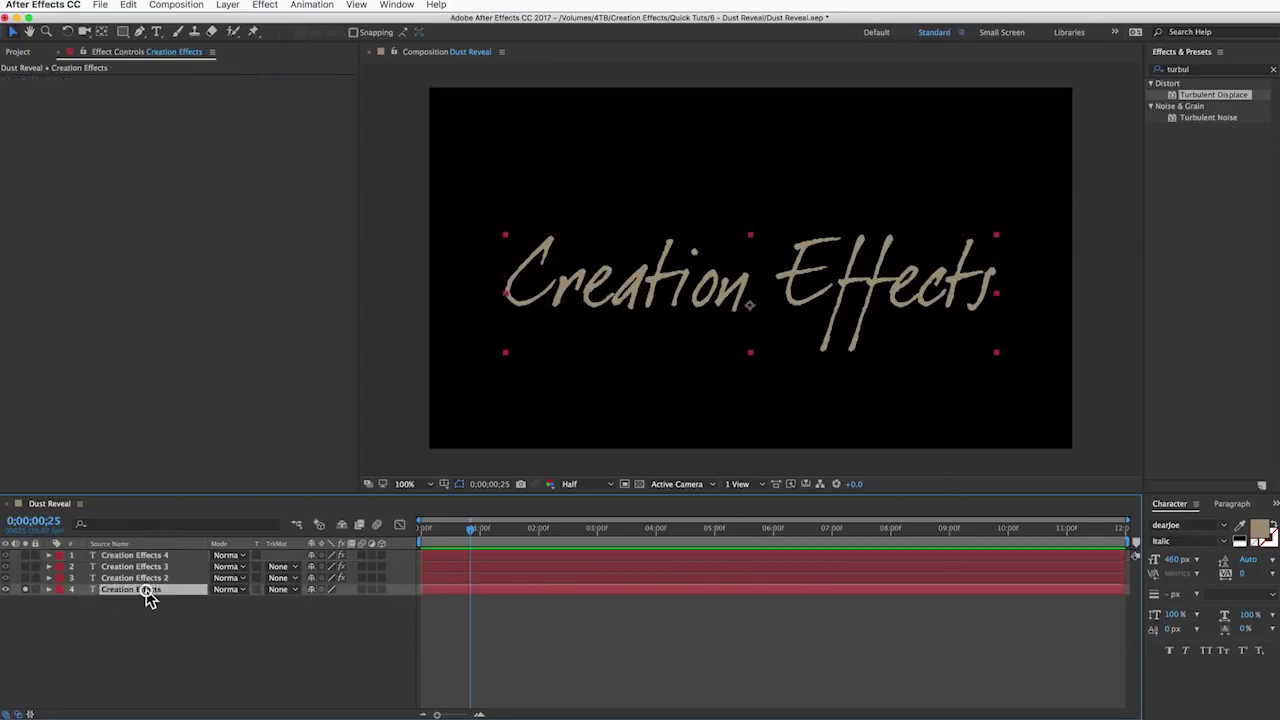
click(1199, 71)
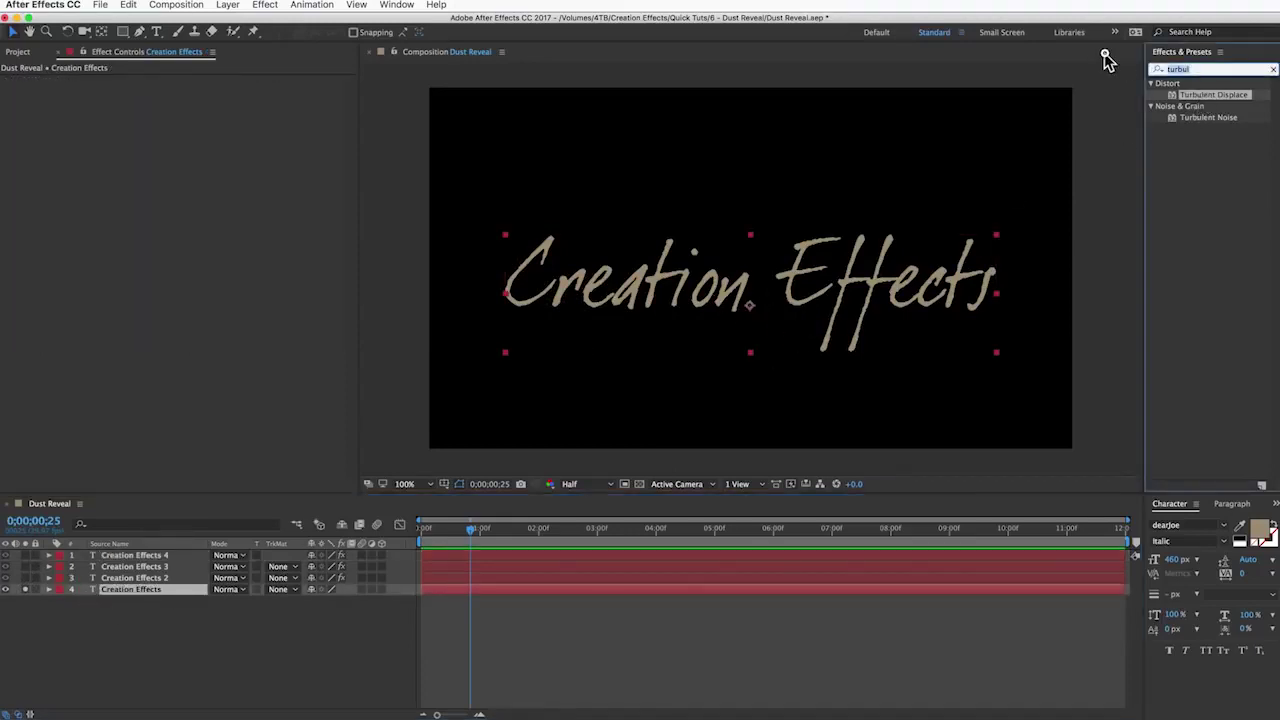
Apply Linear Wipe to the Creation Effects text with Feather 50.
text(linear wip)
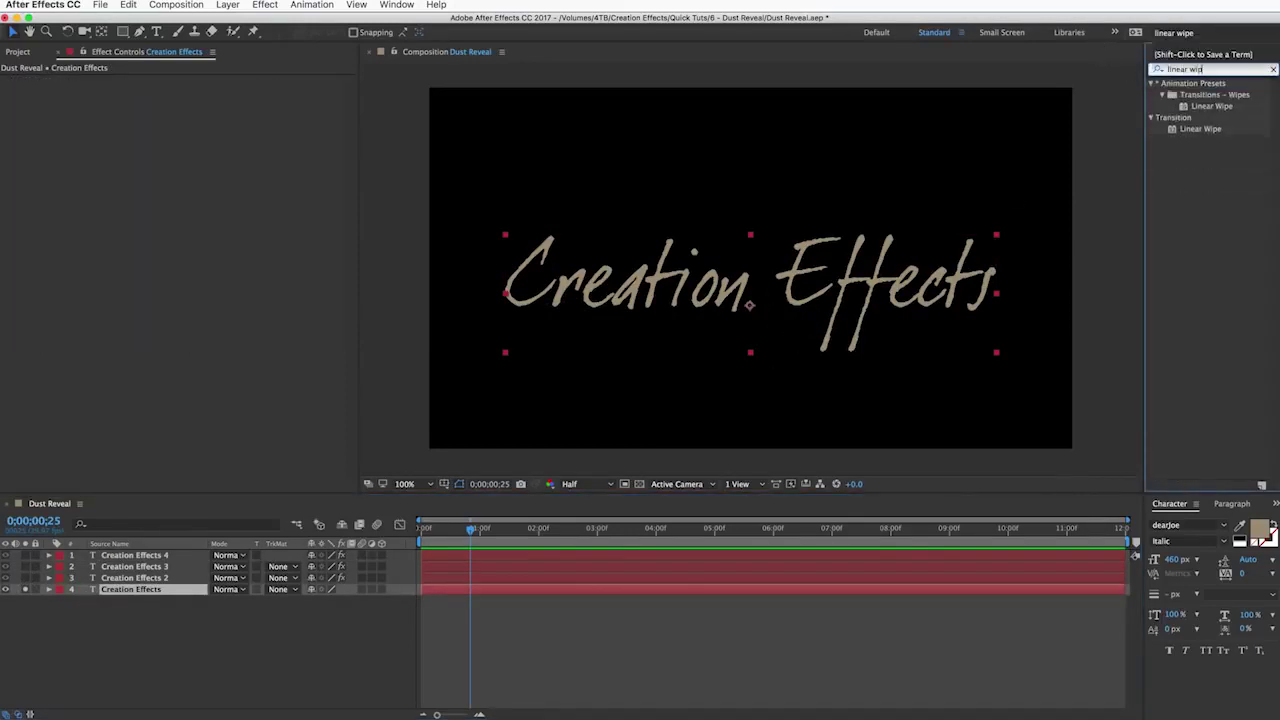
double_click(1200, 129)
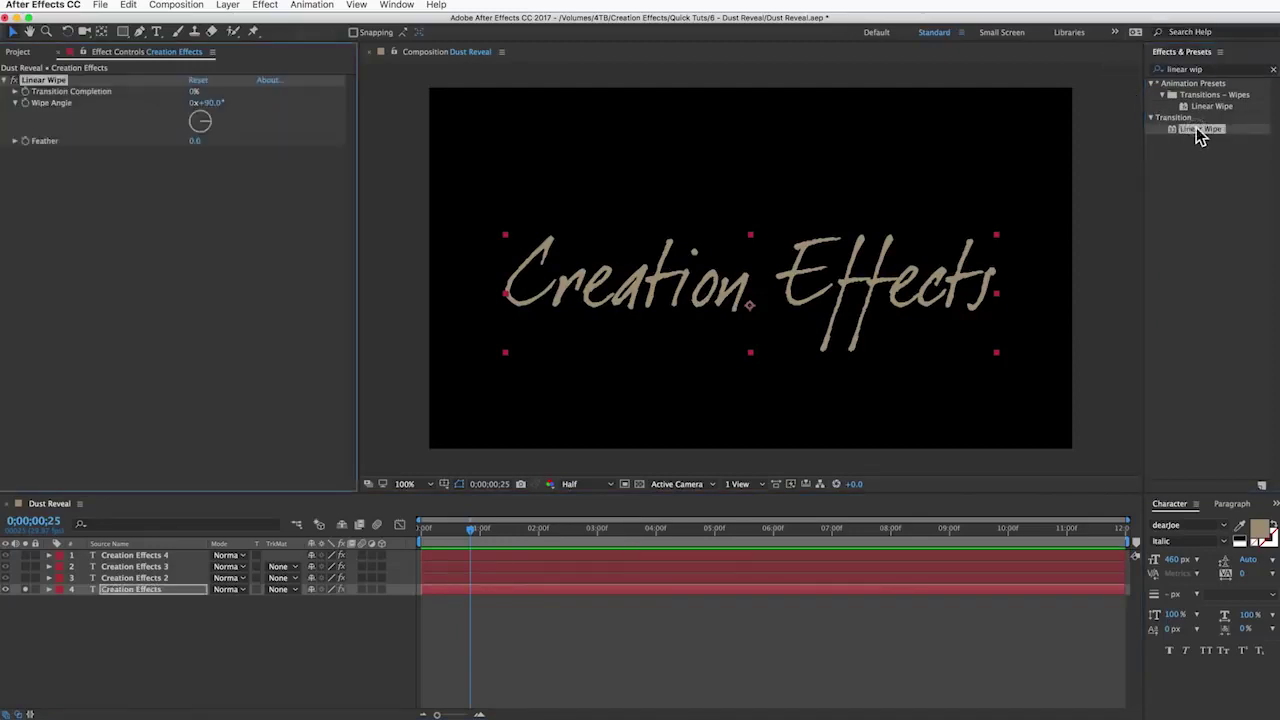
click(194, 141)
text(50)
key(Return)
Test the wipe's Transition Completion, then set it back to 0%.
drag(192, 97, 214, 94)
click(214, 92)
text(0)
key(Return)
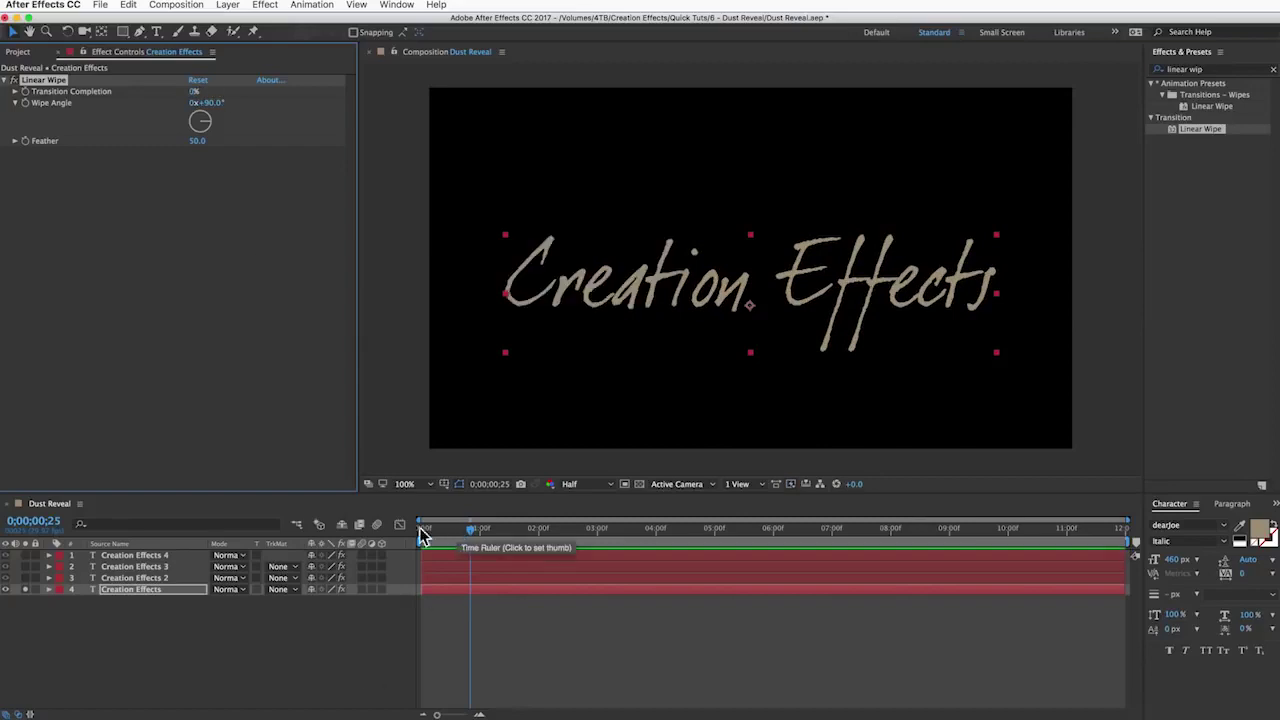
Reveal the Creation Effects 2 layer's animated properties and return to the composition start.
click(139, 579)
key(u)
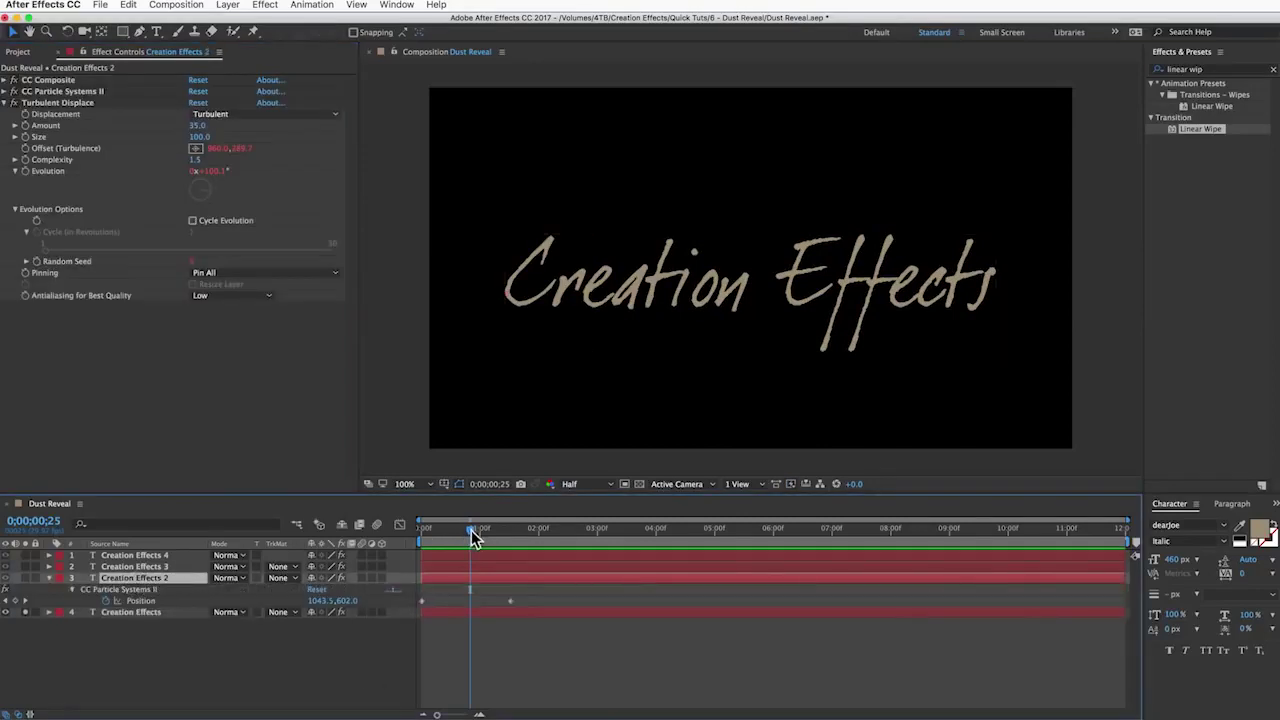
drag(462, 524, 337, 532)
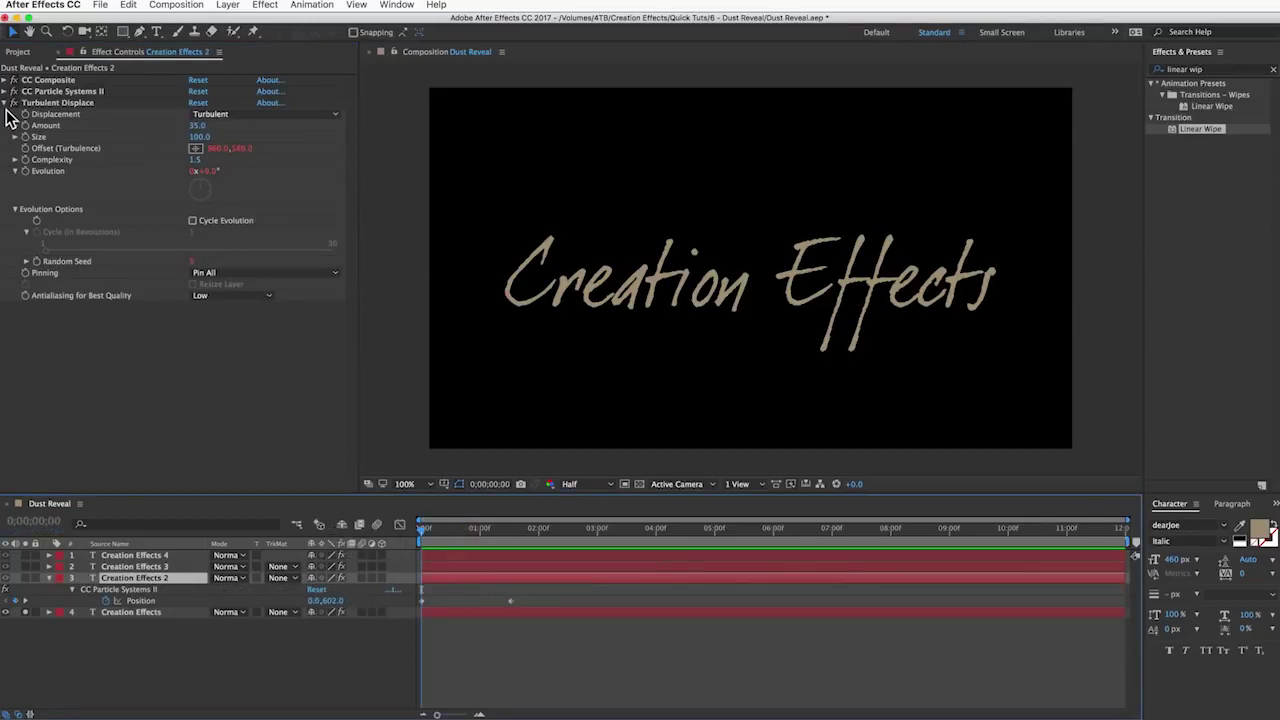
Keyframe the text's Transition Completion from 0% at frame 0 to 100% at 0;00;01;16.
click(5, 104)
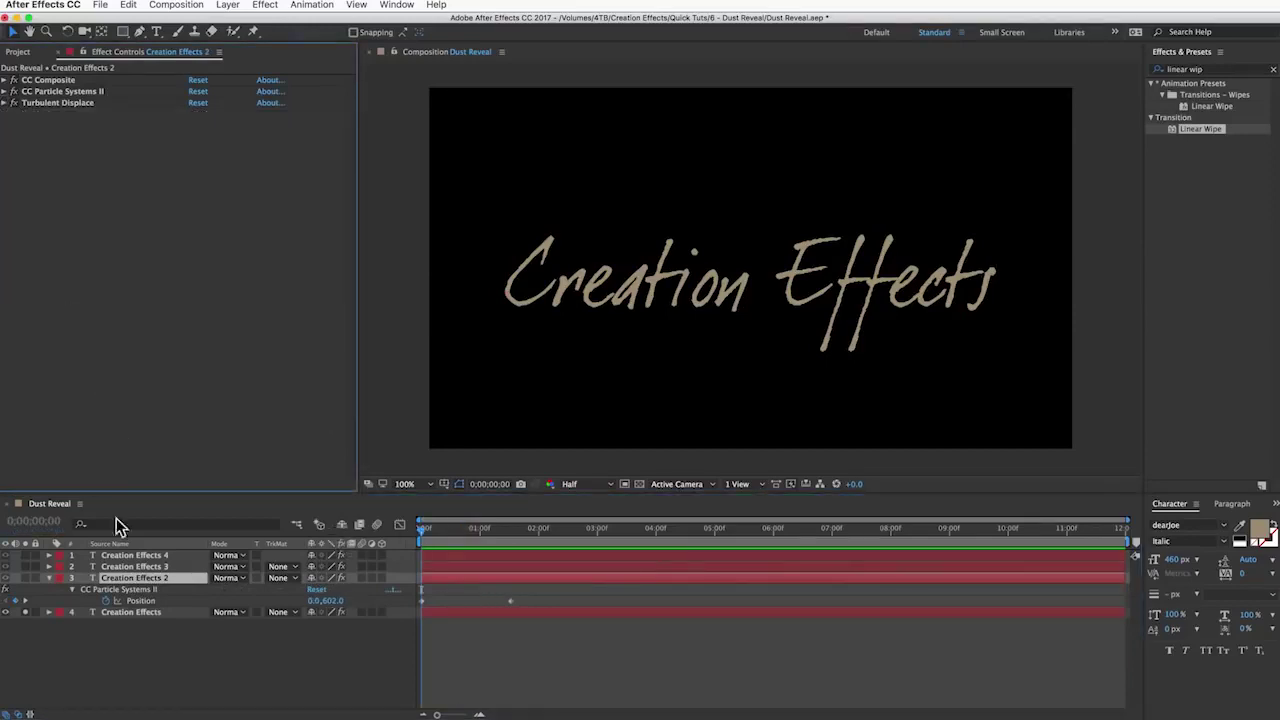
click(131, 611)
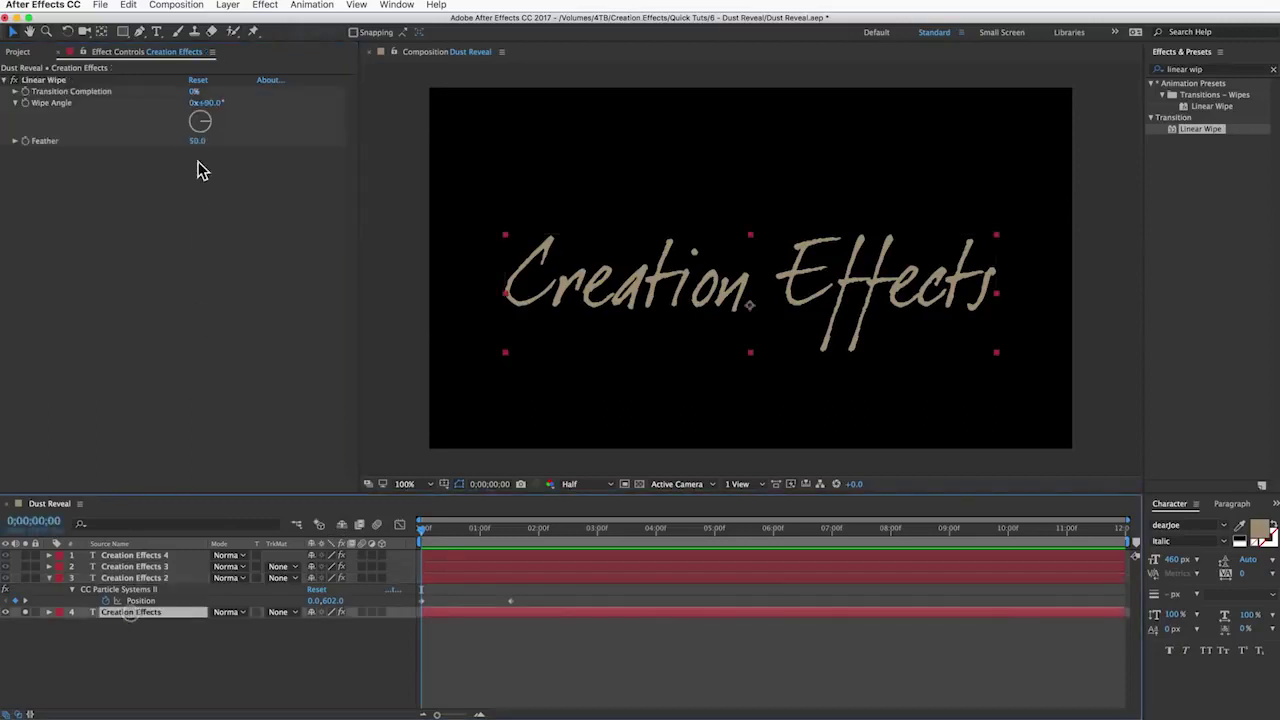
click(27, 95)
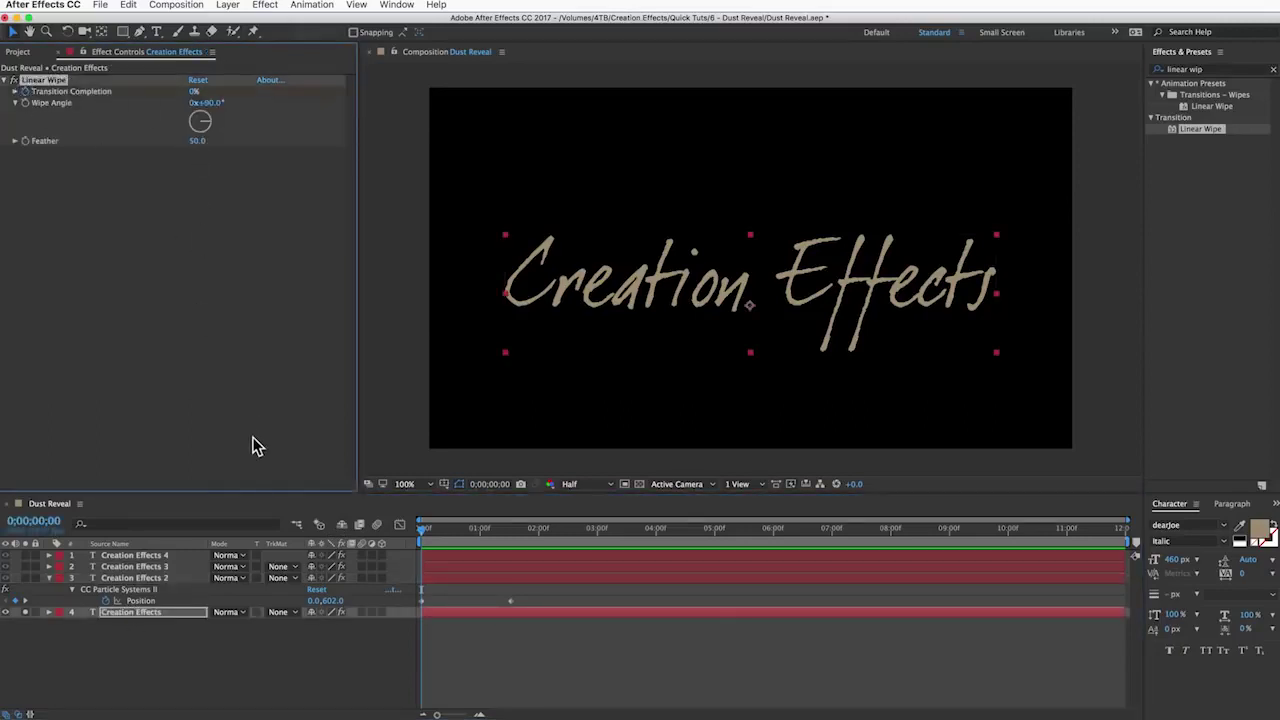
click(509, 529)
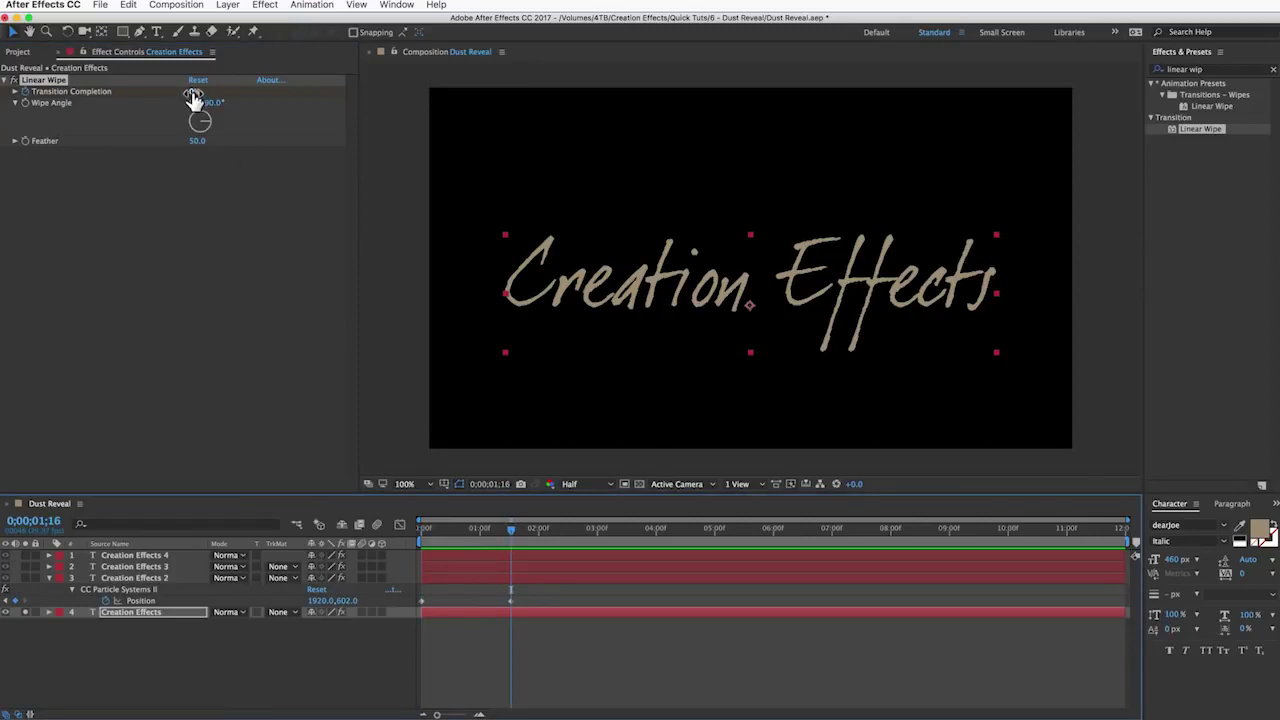
drag(193, 100, 400, 106)
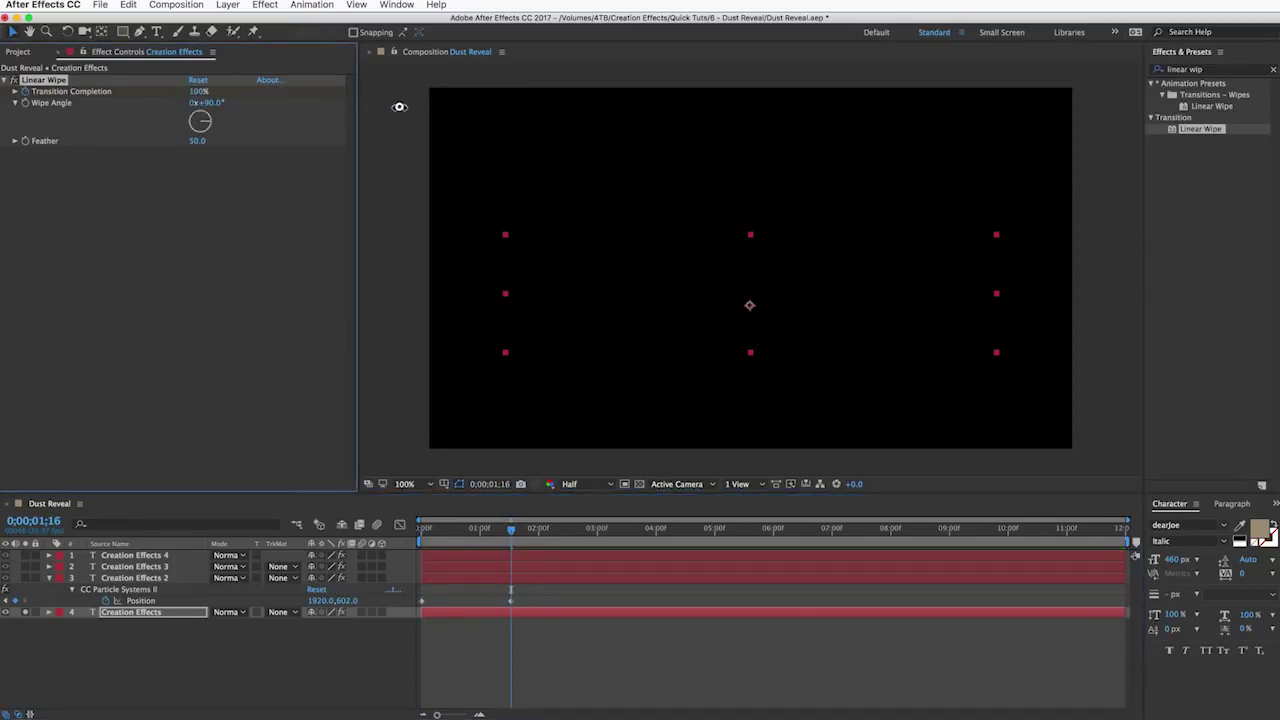
Scrub through earlier frames to check the wipe behind the passing dust.
drag(497, 528, 465, 528)
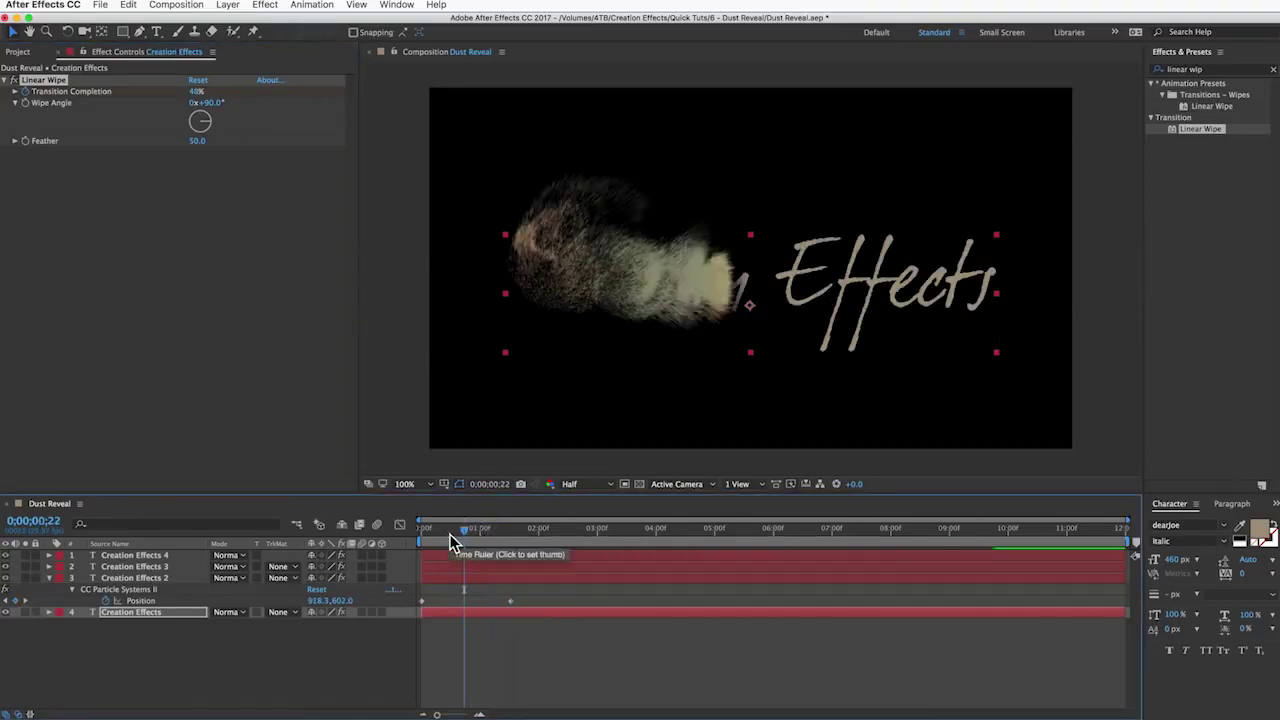
mouse_move(462, 530)
mouse_down()
mouse_move(449, 531)
mouse_move(466, 537)
mouse_up()
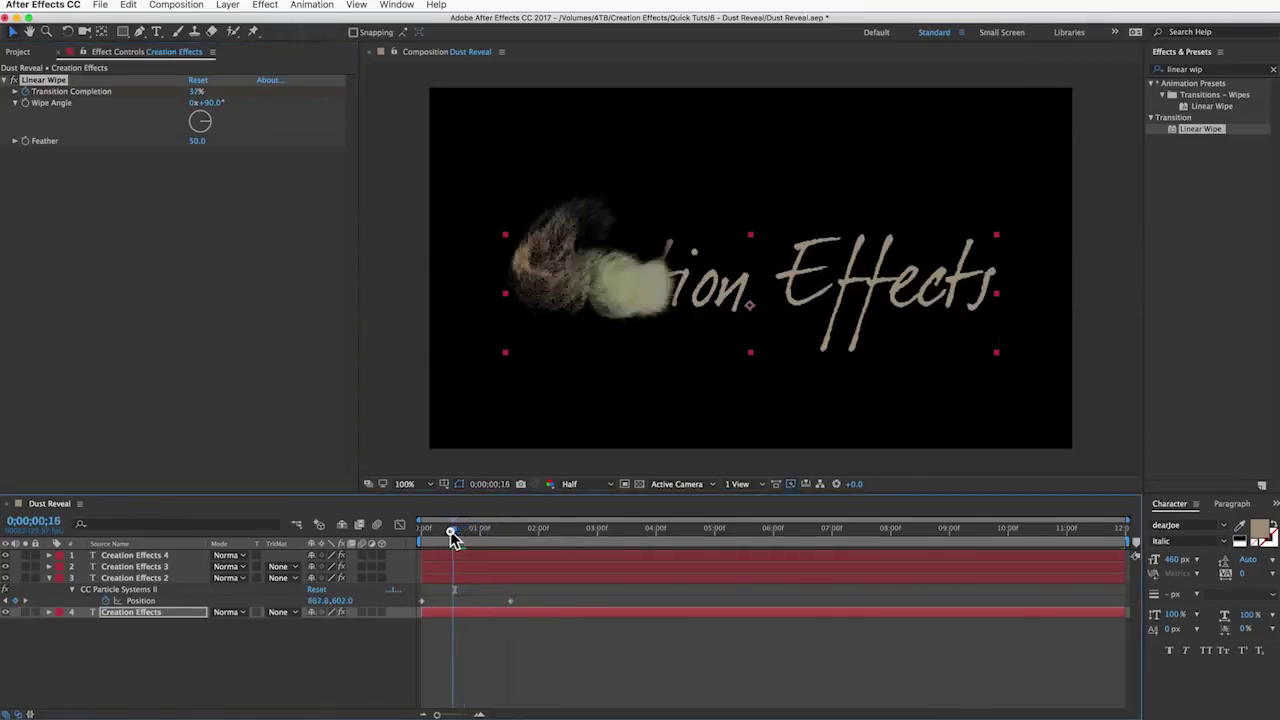
drag(452, 537, 446, 531)
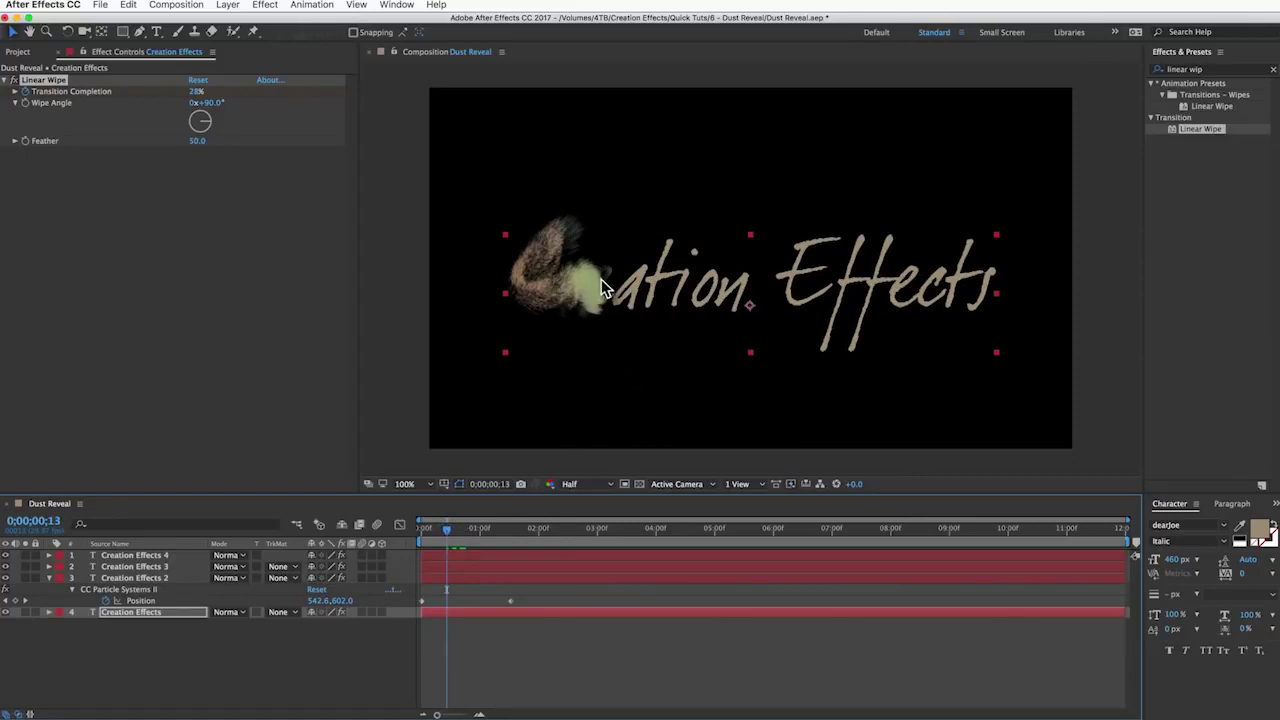
click(527, 612)
Move the text's 100% wipe keyframe a few frames earlier and preview it against the dust.
key(u)
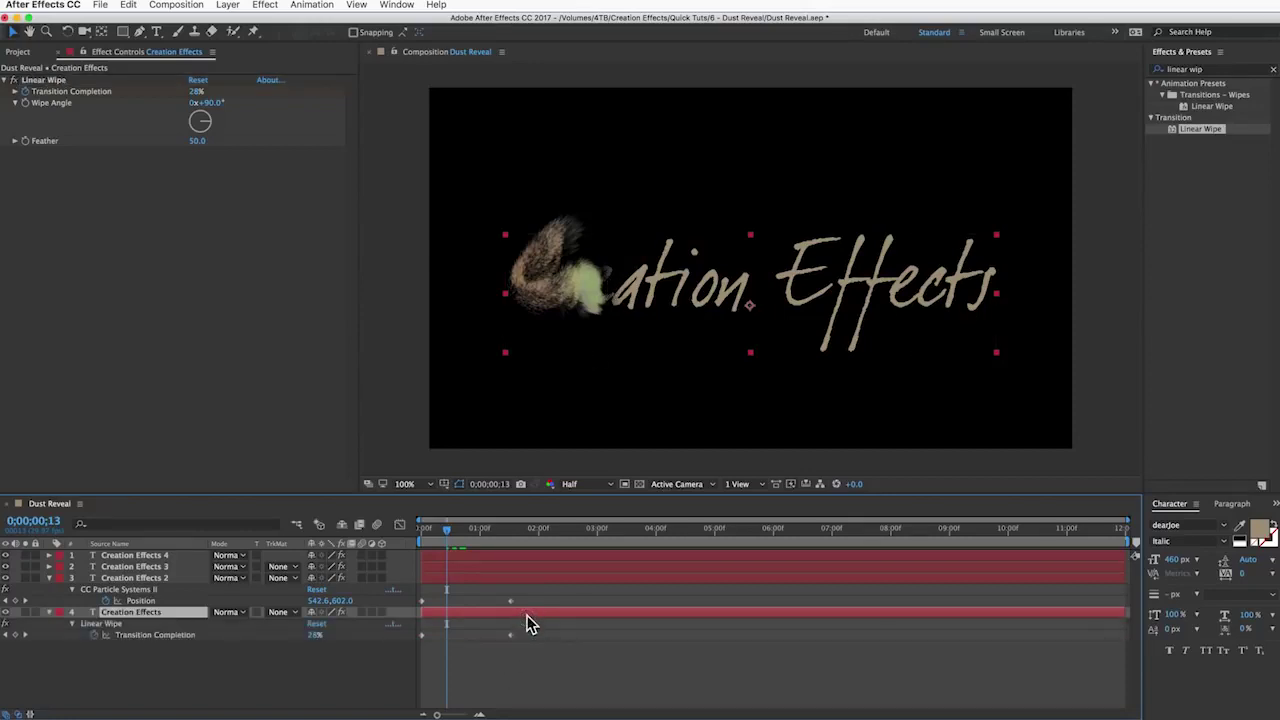
drag(525, 633, 419, 642)
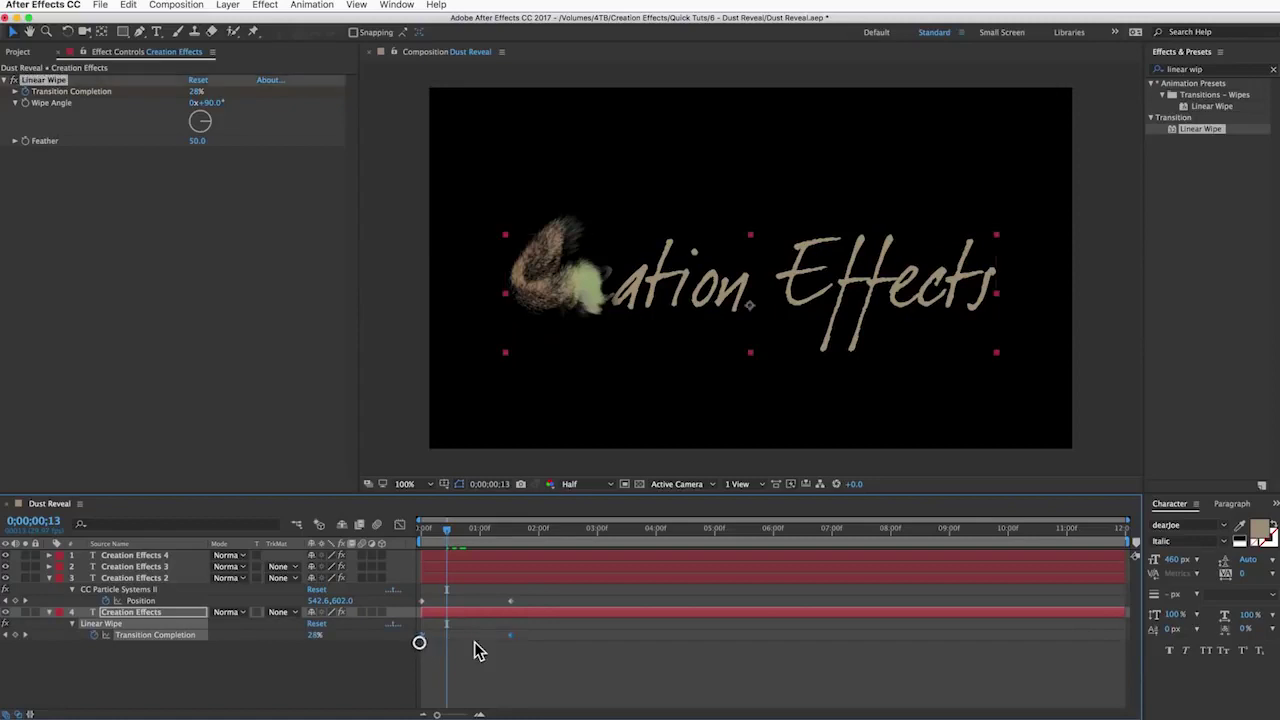
mouse_move(510, 636)
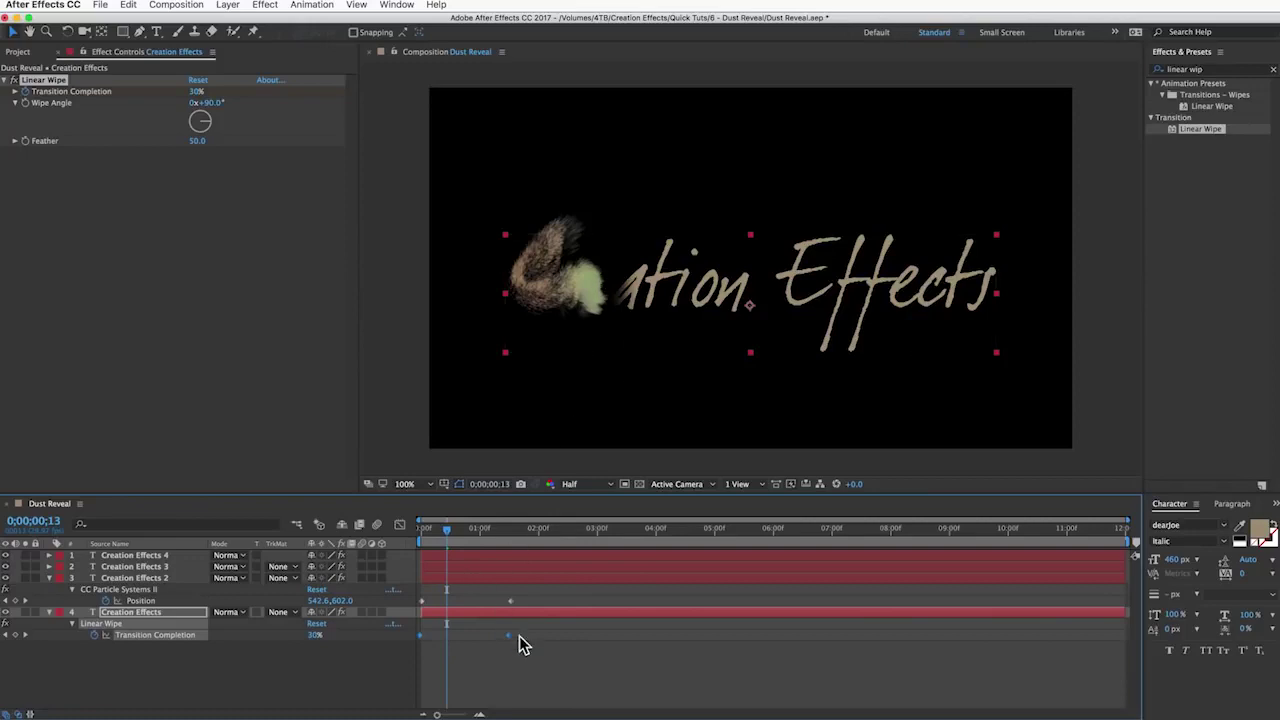
drag(509, 634, 512, 636)
drag(452, 535, 483, 538)
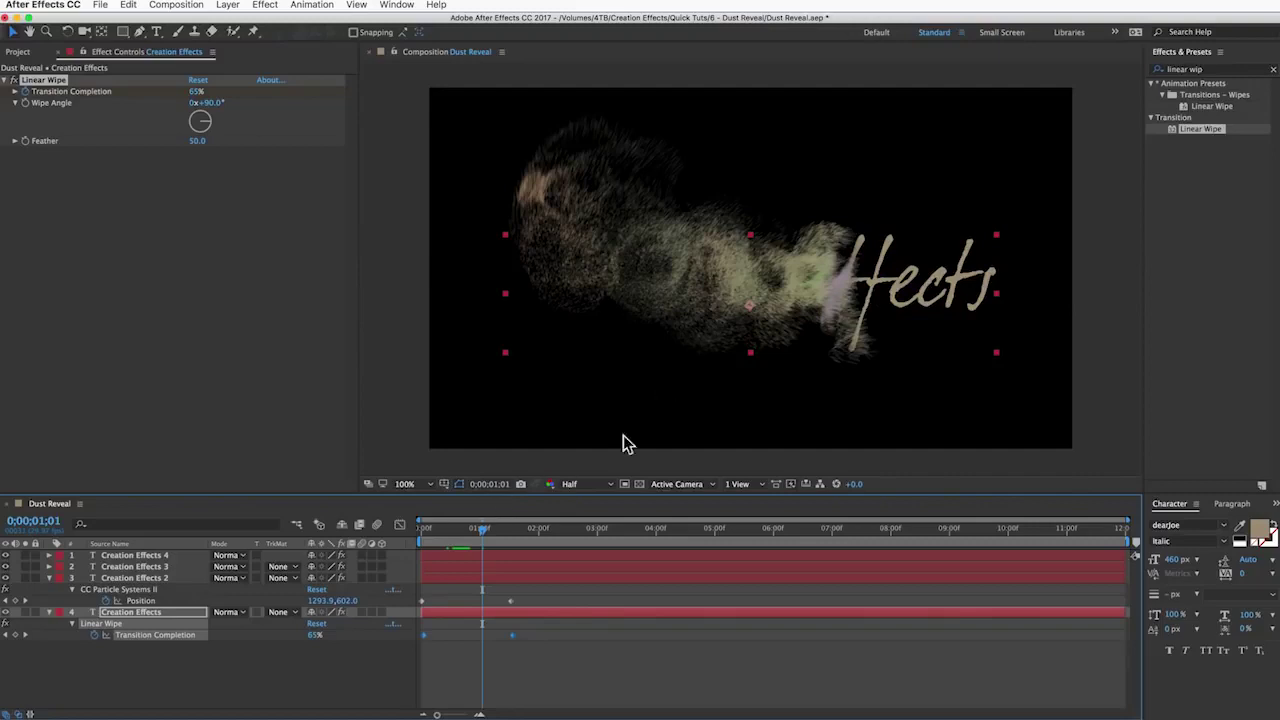
drag(488, 535, 490, 535)
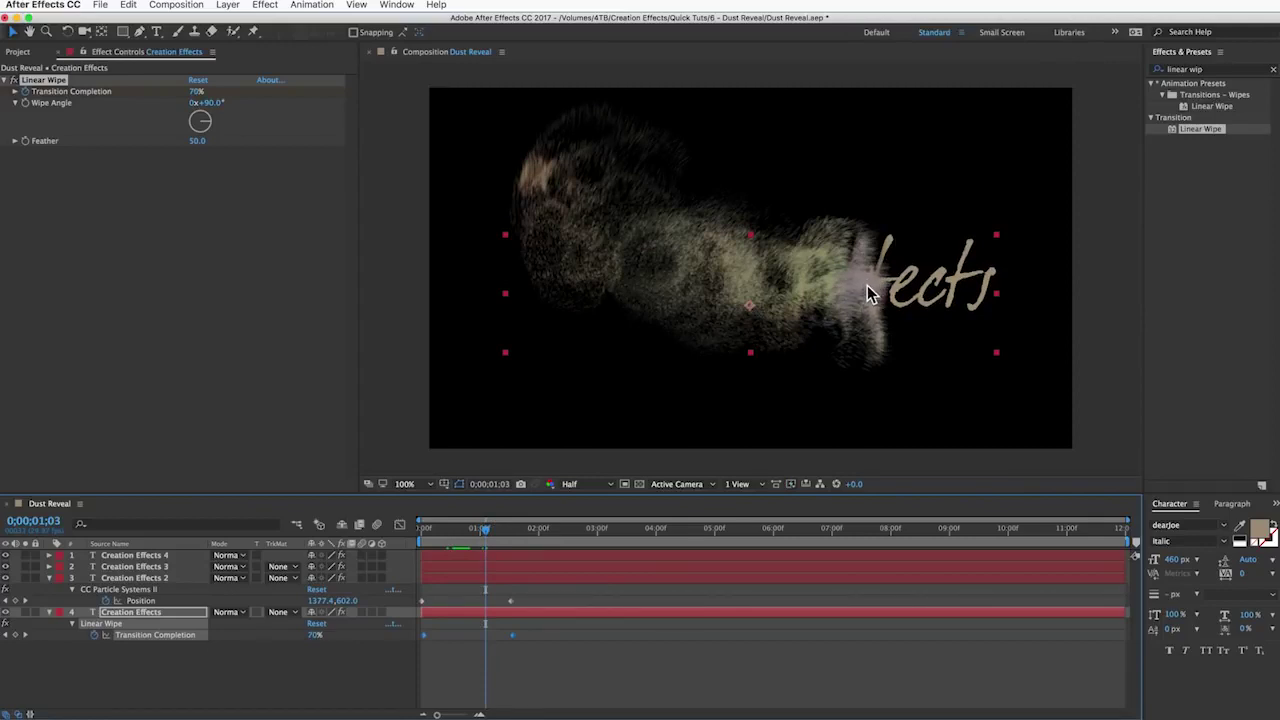
Collapse the text and particle layers' properties and deselect all layers.
click(49, 612)
click(49, 578)
click(109, 640)
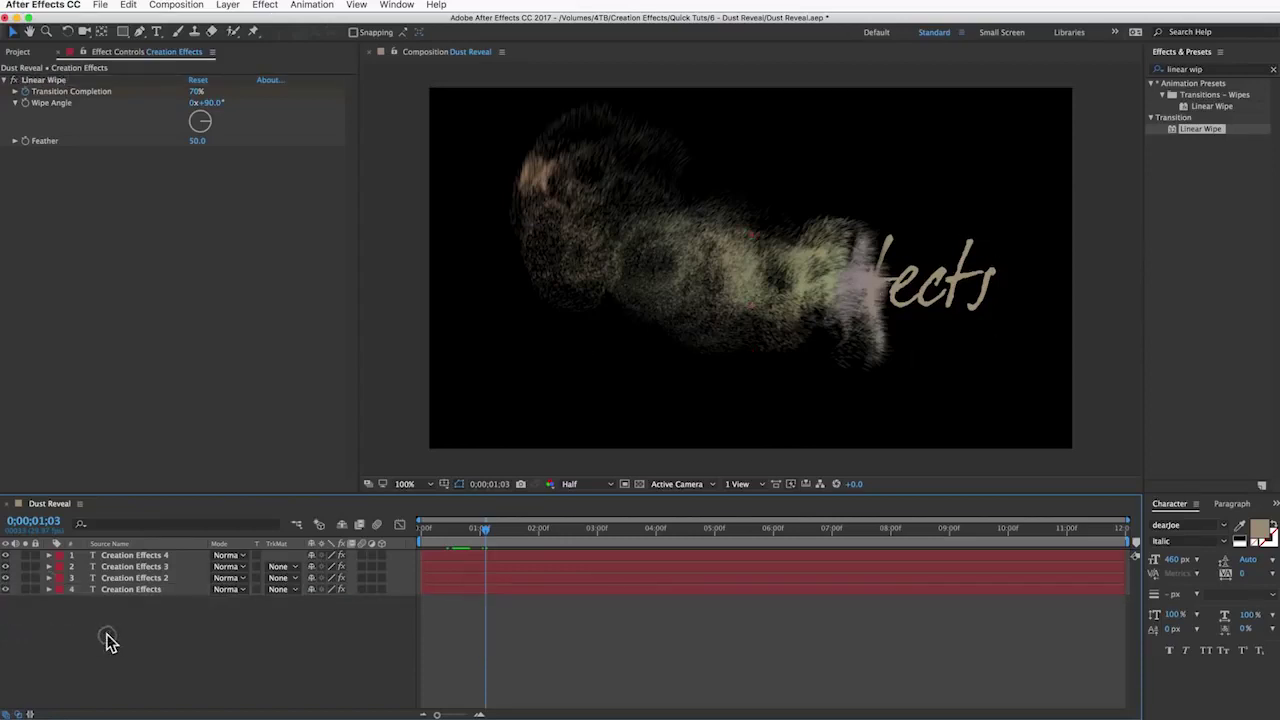
click(228, 5)
Create a new solid layer named Sand Texture.
mouse_move(236, 22)
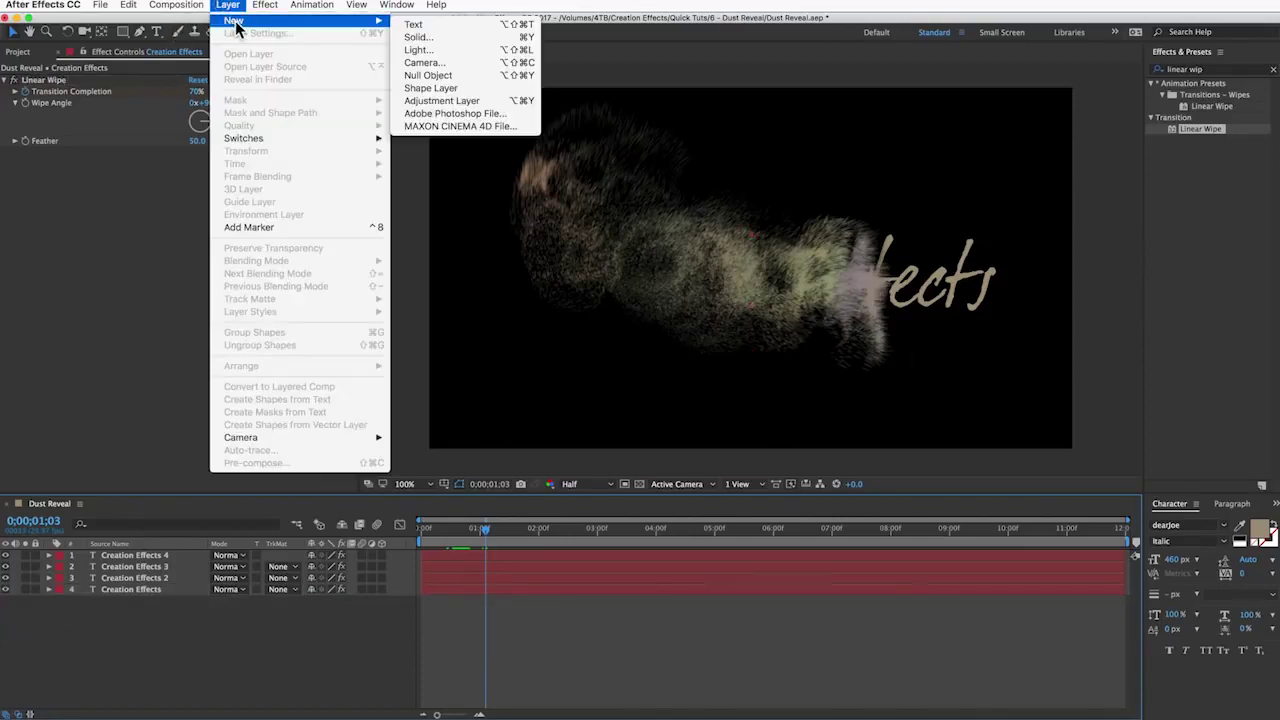
click(420, 37)
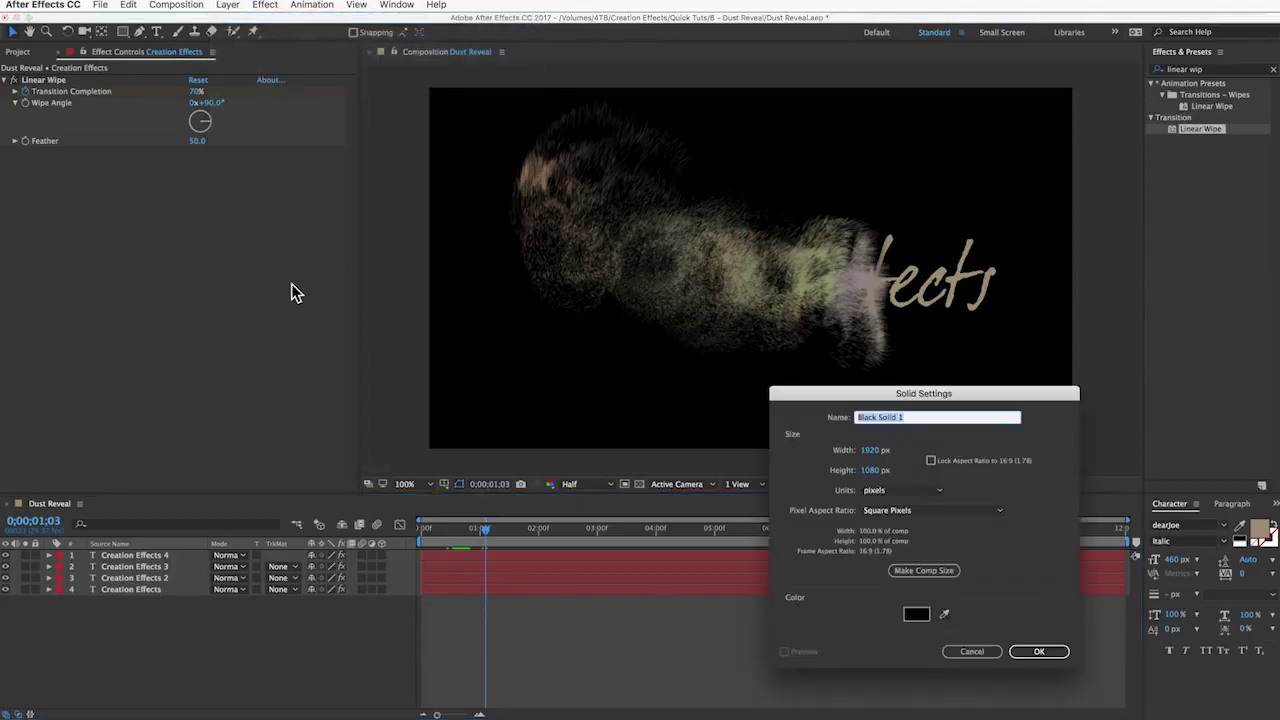
text(Sand Te)
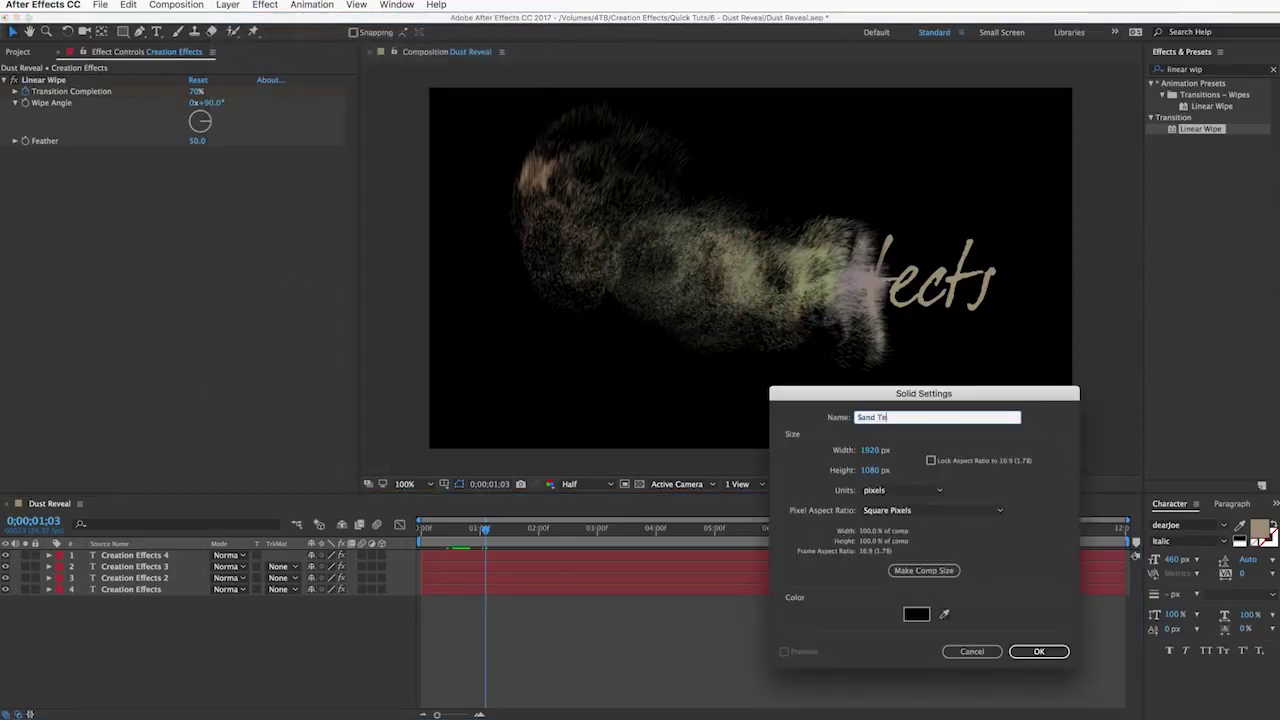
text(xture)
key(Return)
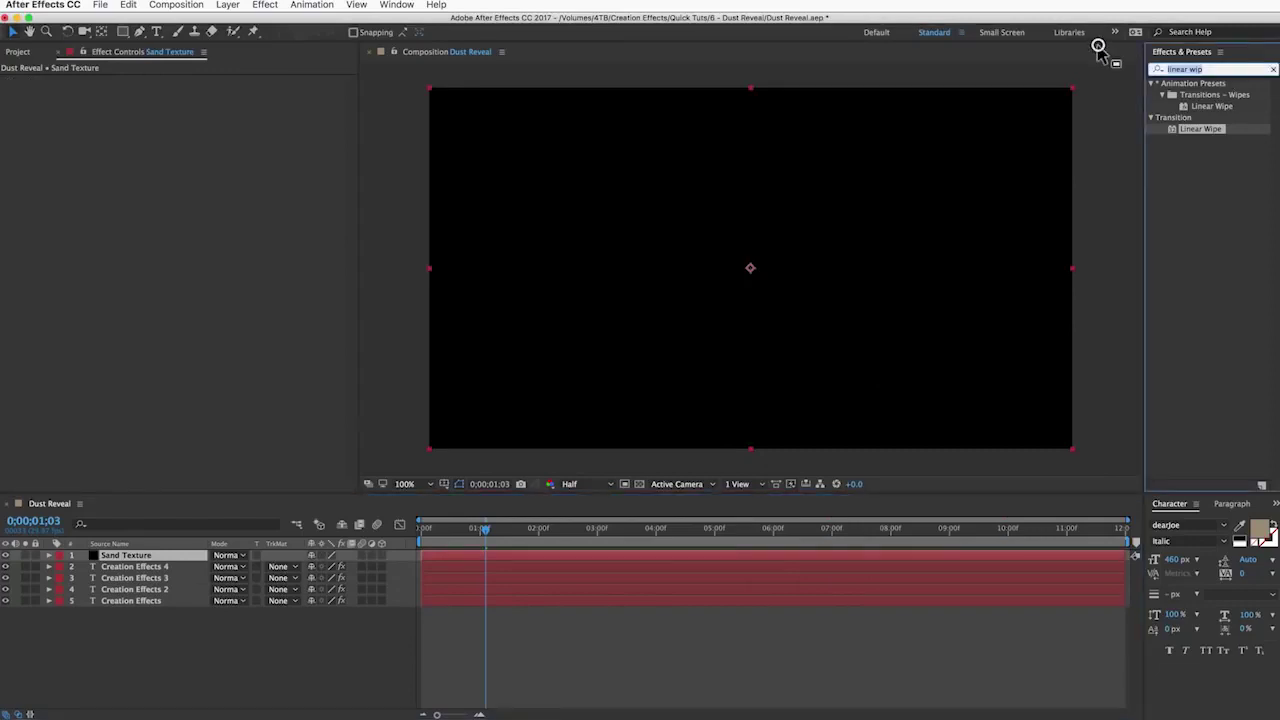
Apply Turbulent Noise to Sand Texture with Scale 1.0 and Contrast raised to 225.
click(1210, 69)
text(turbu)
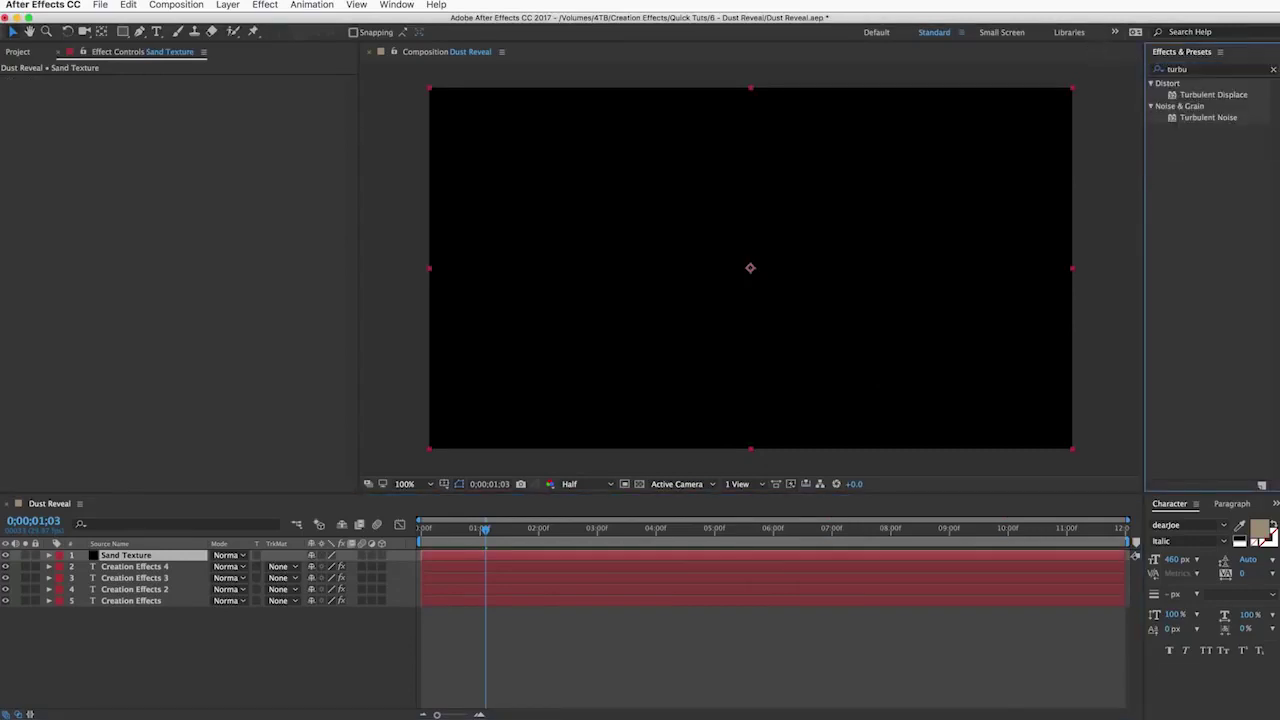
drag(1205, 117, 1201, 112)
double_click(1201, 114)
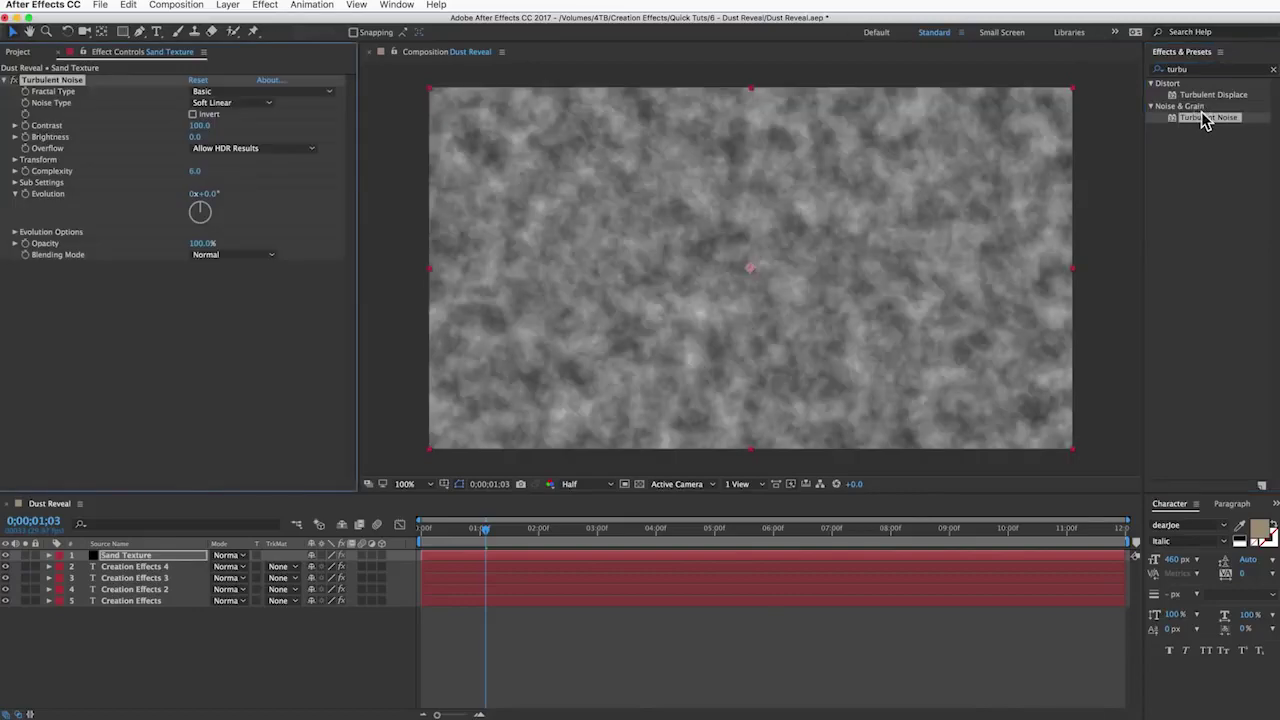
click(15, 160)
drag(185, 196, 52, 200)
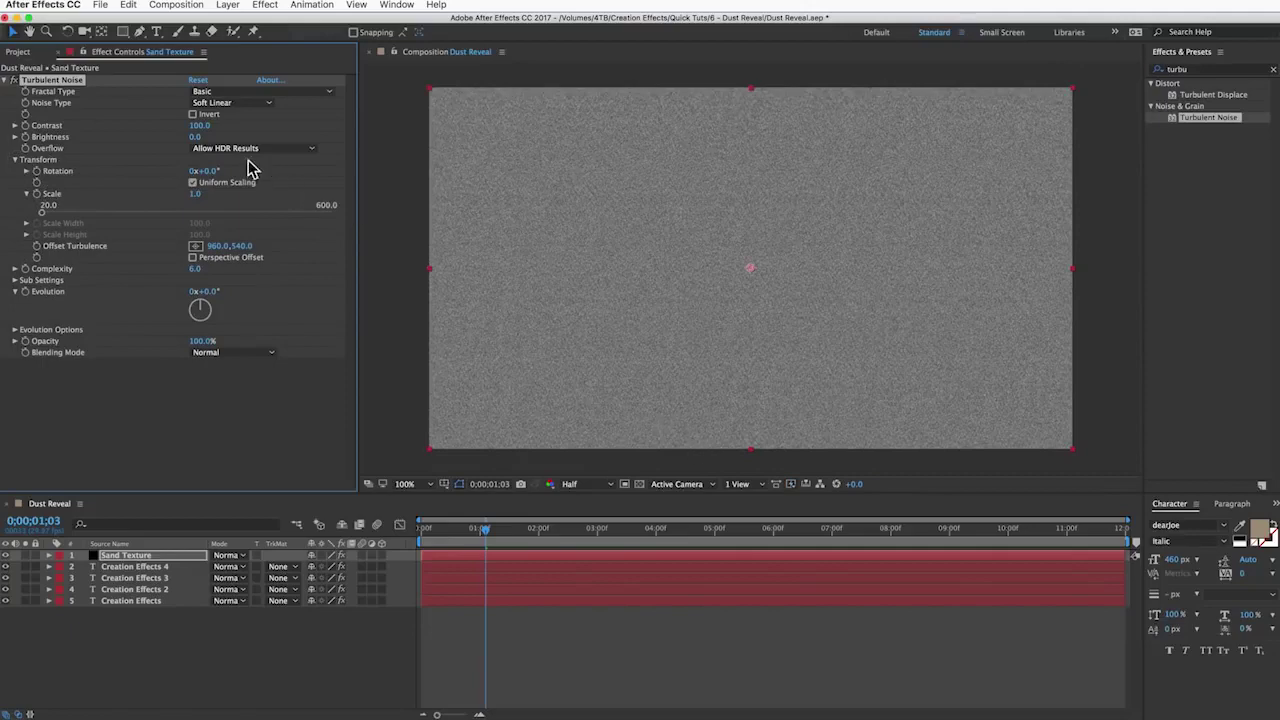
drag(199, 125, 274, 120)
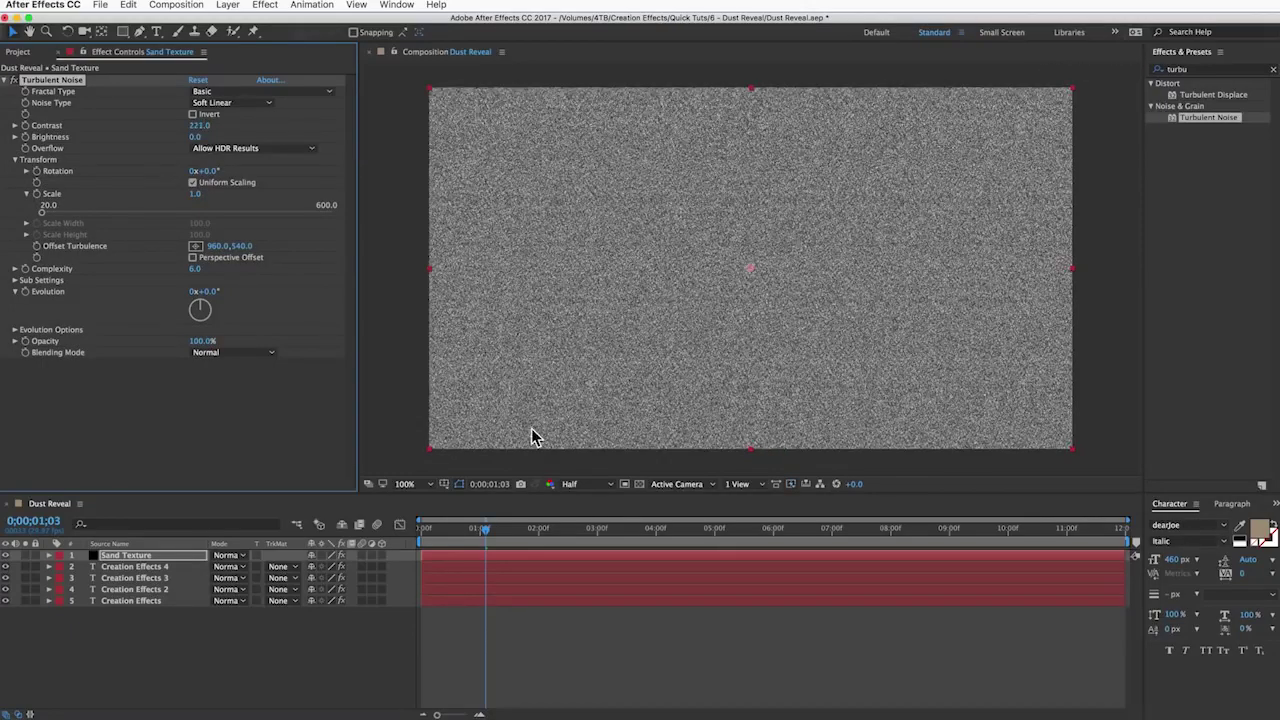
click(5, 80)
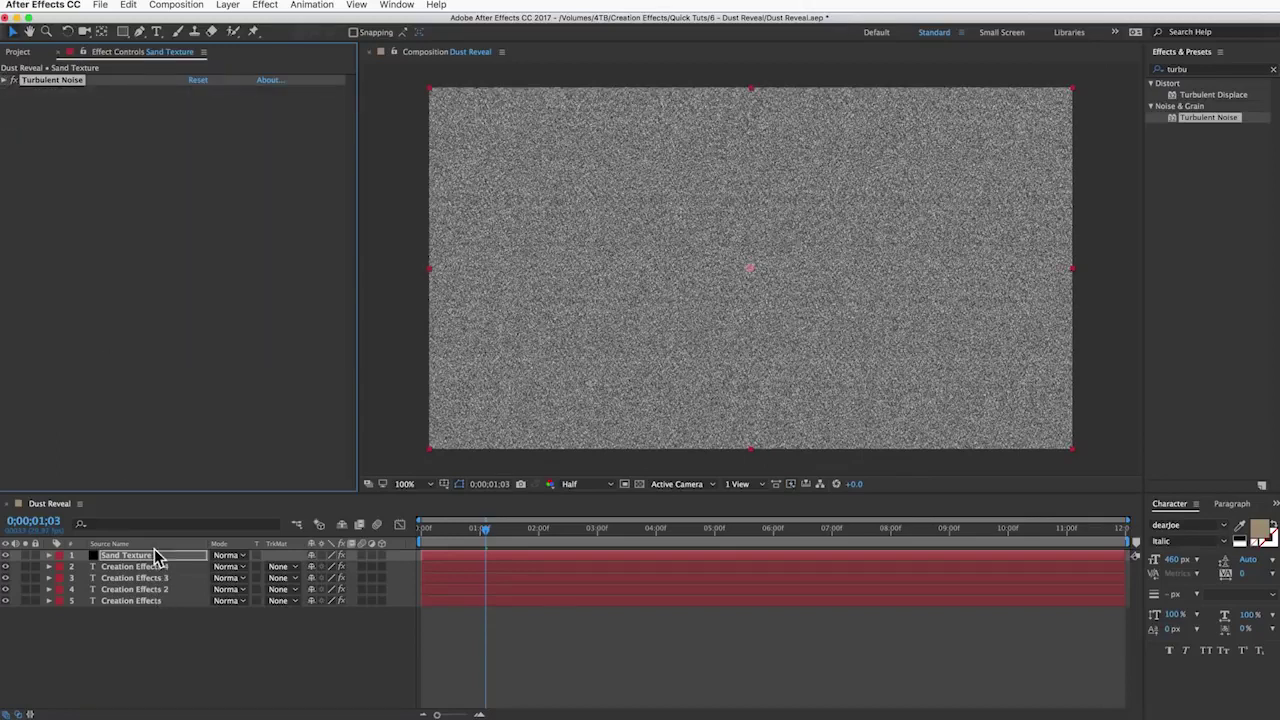
Pre-compose the Sand Texture layer as Sand Texture Comp, moving all attributes.
click(155, 557)
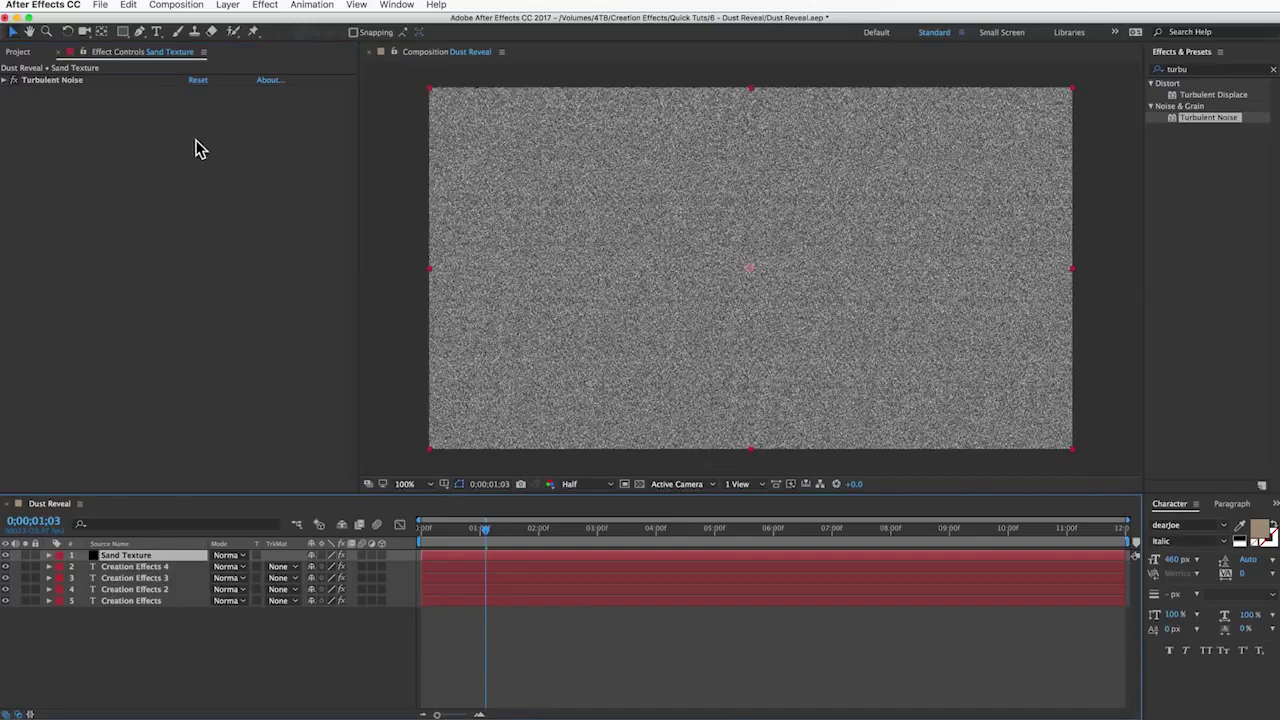
click(227, 5)
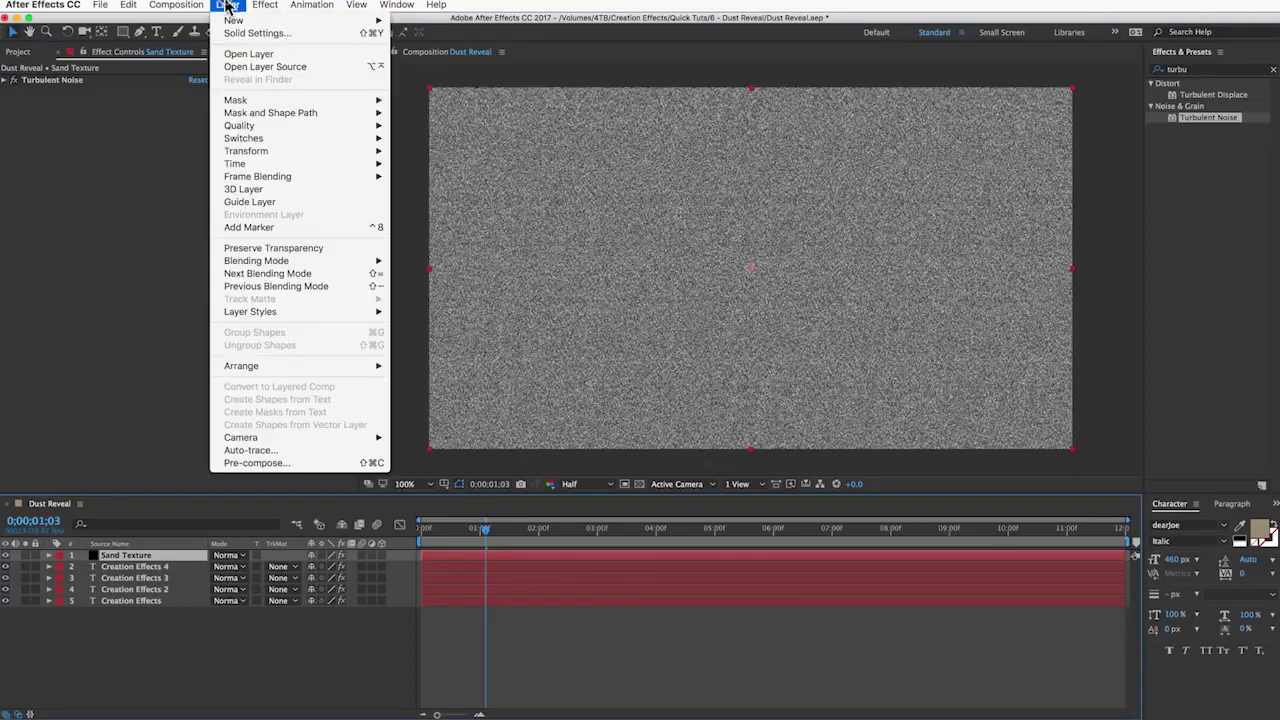
click(290, 463)
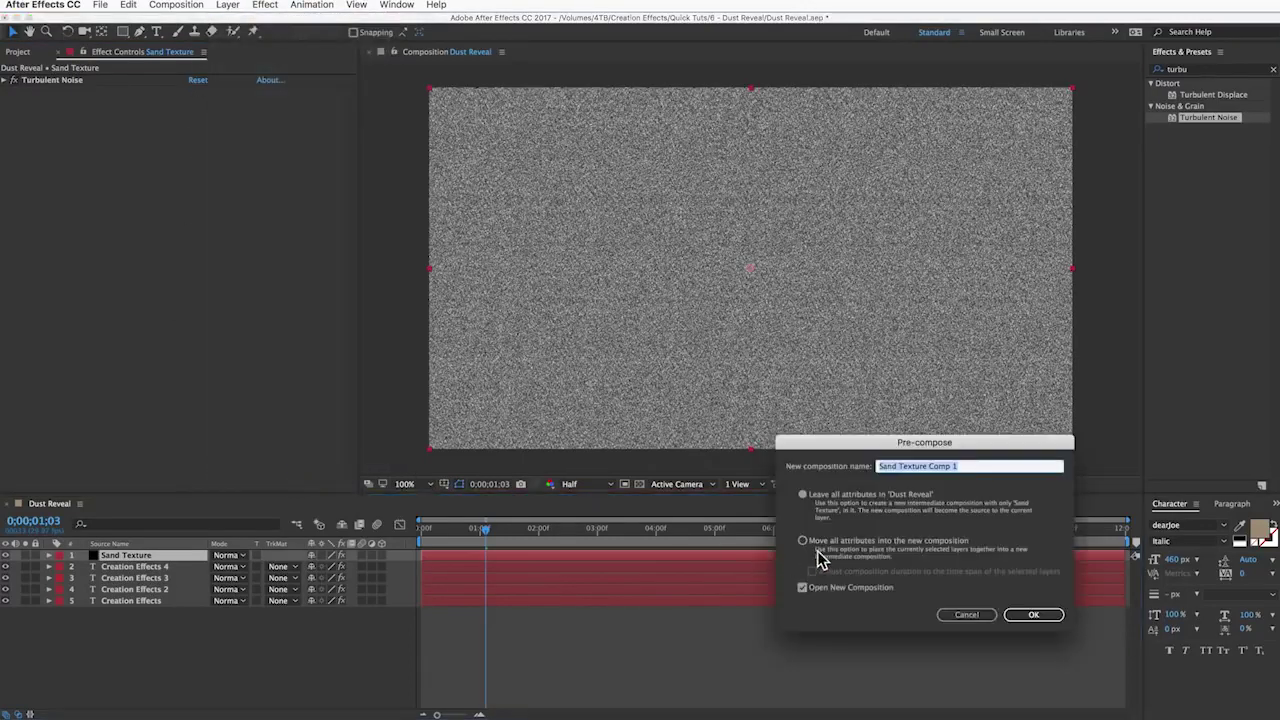
click(823, 539)
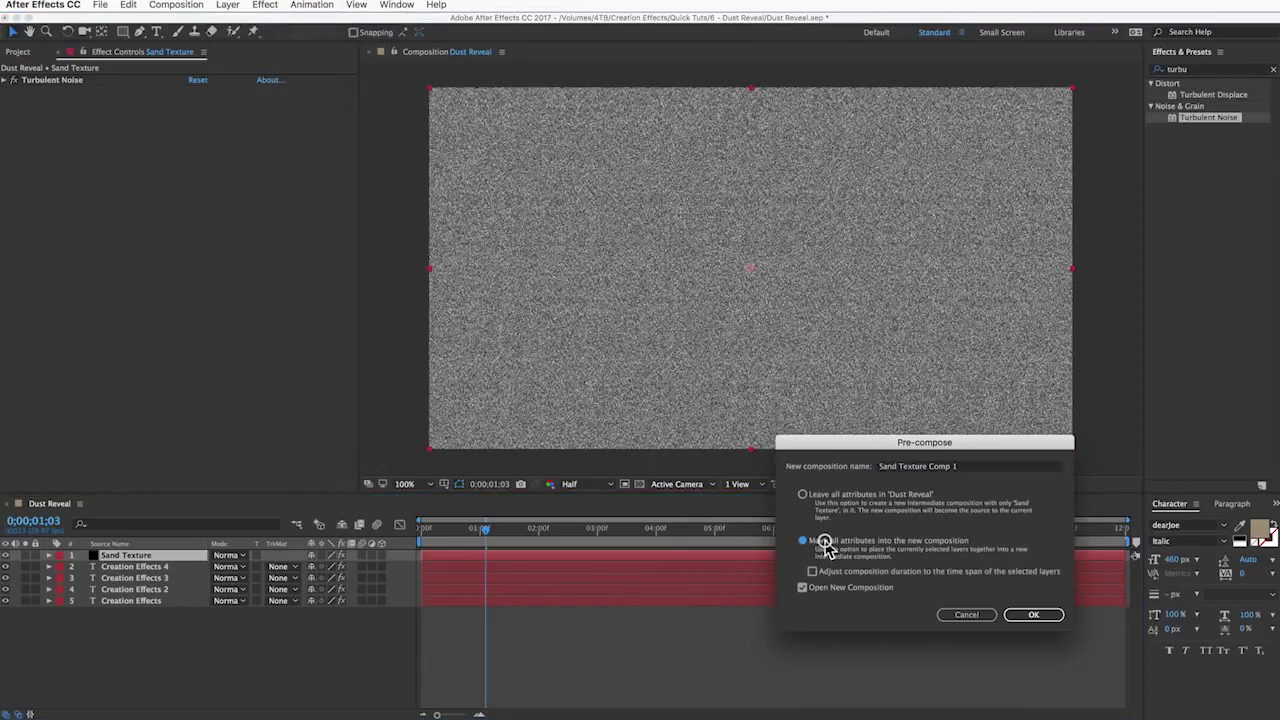
click(968, 467)
key(Right)
key(BackSpace)
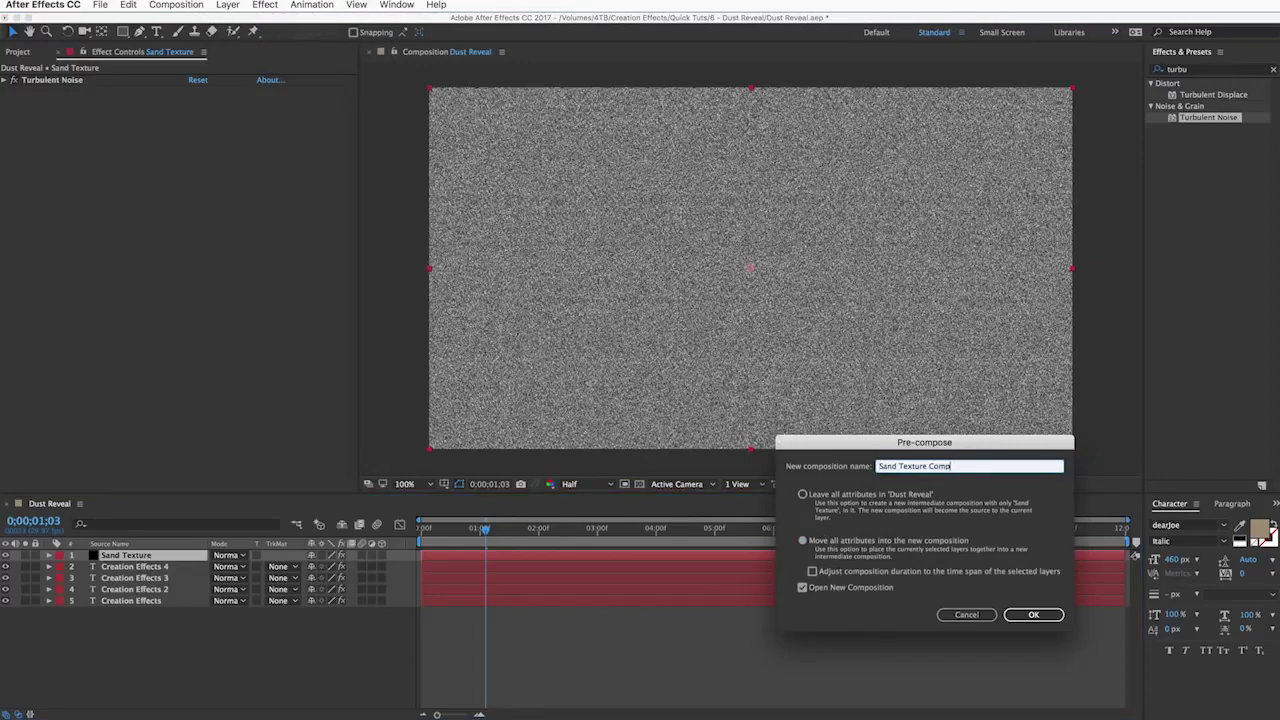
click(1040, 614)
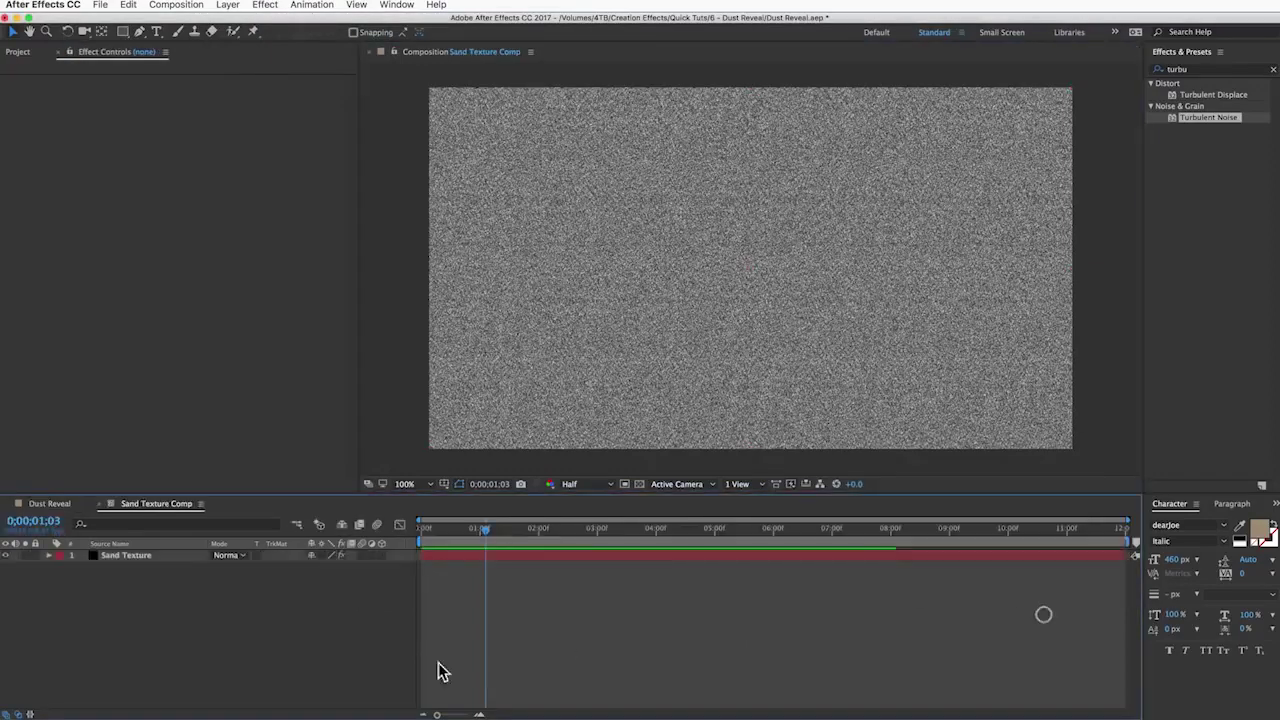
Close Sand Texture Comp to return to Dust Reveal and reselect the precomp layer.
click(99, 503)
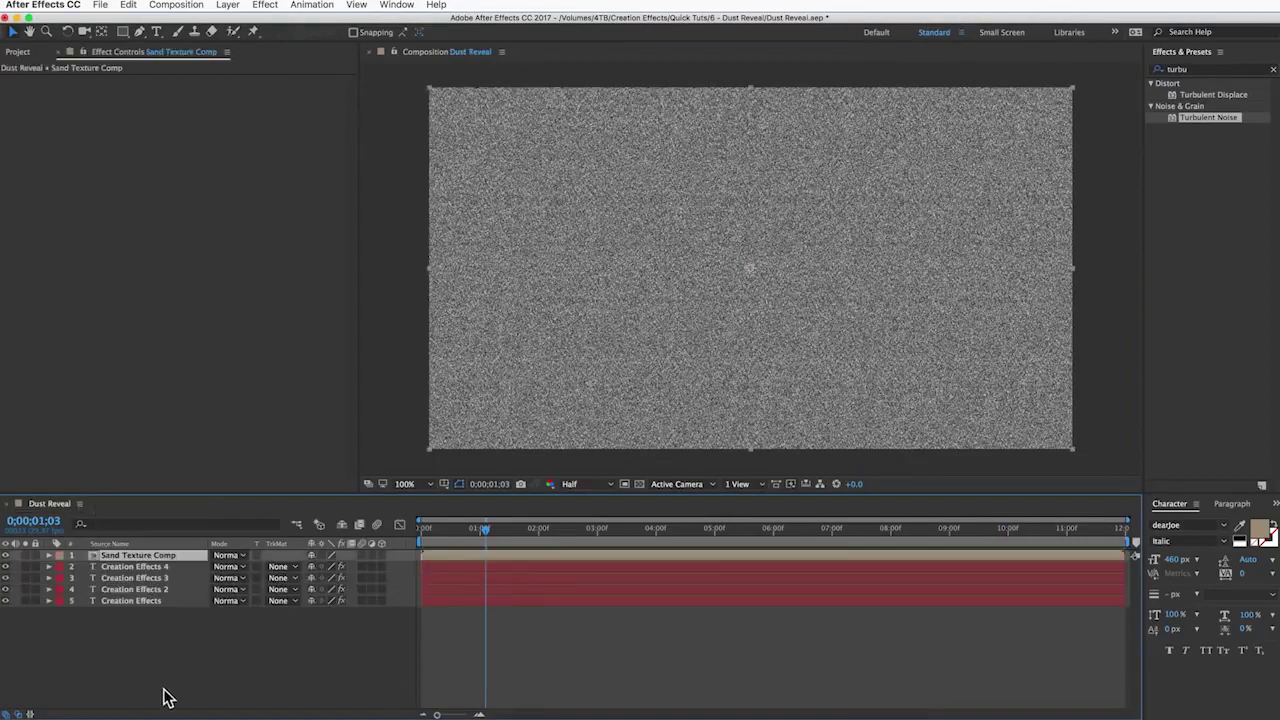
click(161, 658)
click(136, 556)
Hide Sand Texture Comp and add Texturize to the Creation Effects 4 layer.
click(6, 555)
click(121, 566)
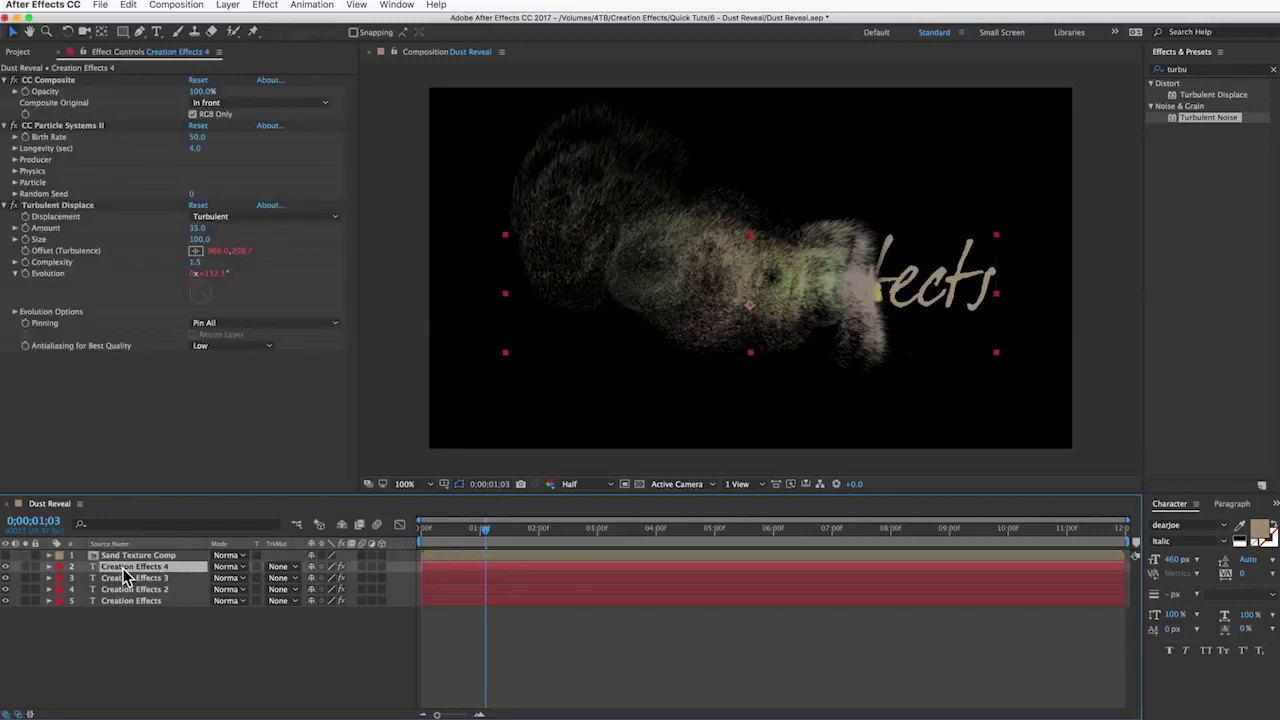
click(1182, 69)
text(textur)
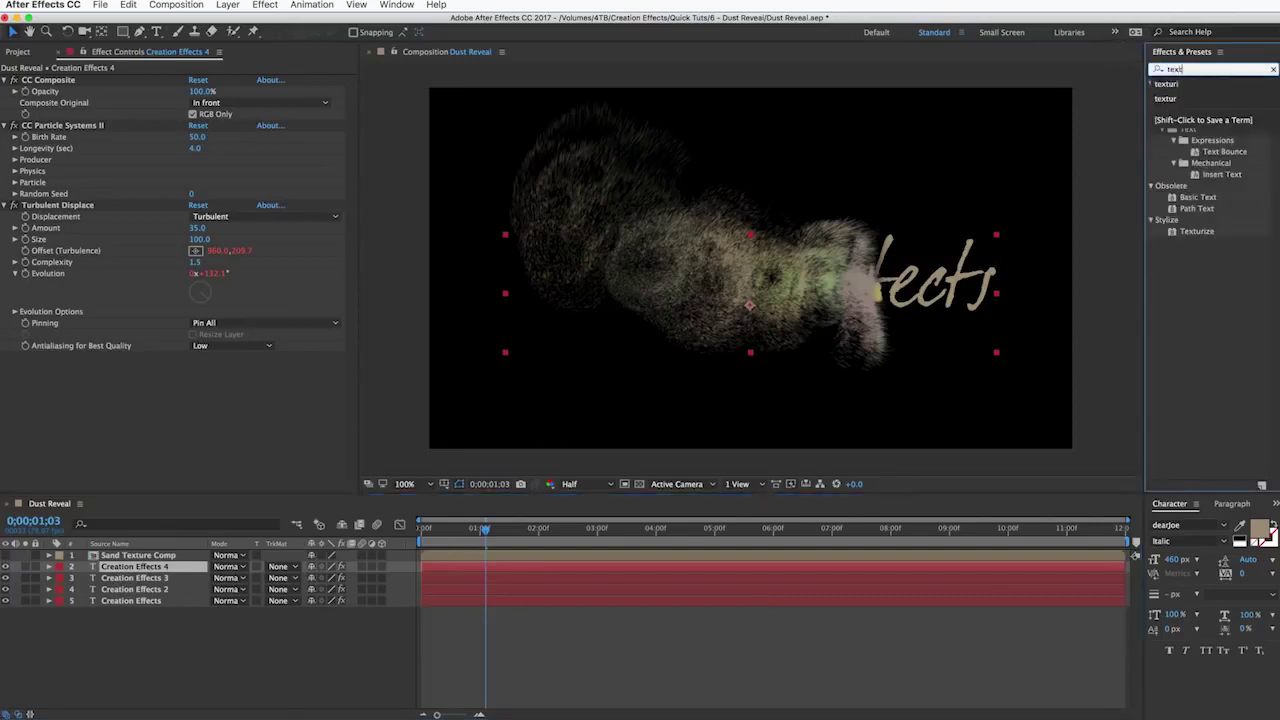
double_click(1205, 94)
click(1216, 93)
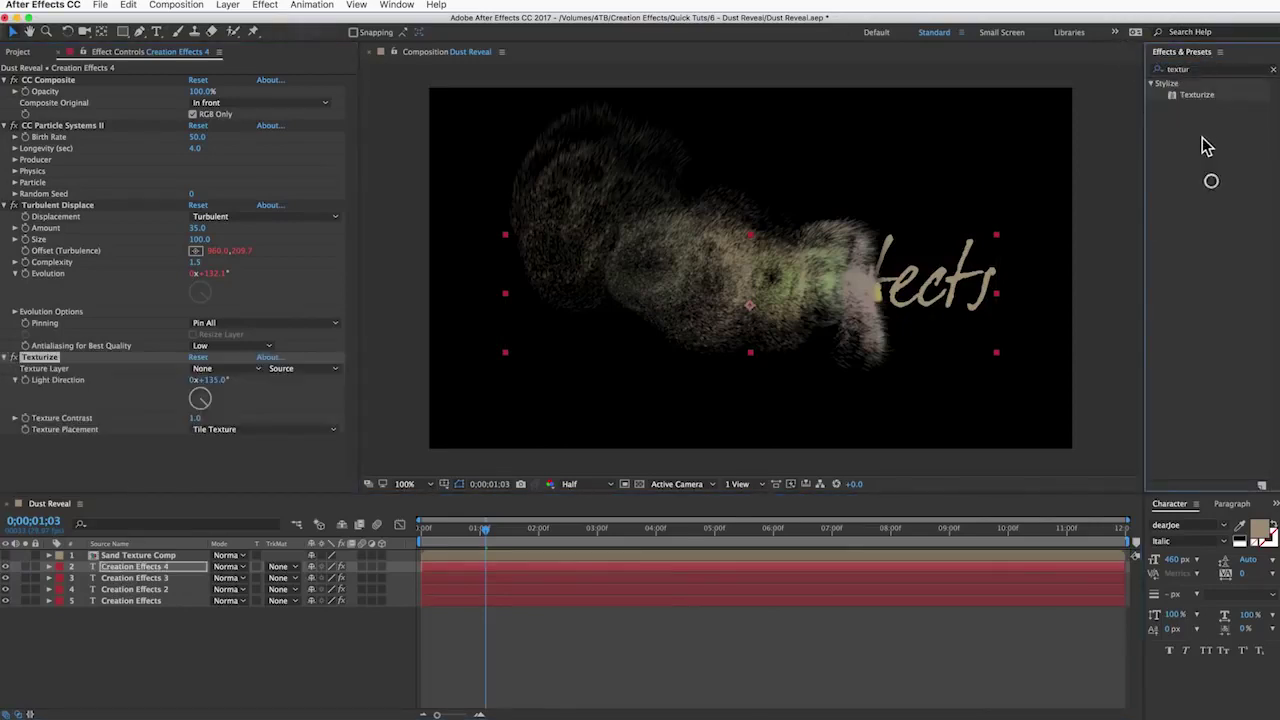
drag(1205, 99, 143, 454)
Set Texturize 2's Texture Layer to Sand Texture Comp and delete the unused Texturize.
click(4, 80)
click(4, 91)
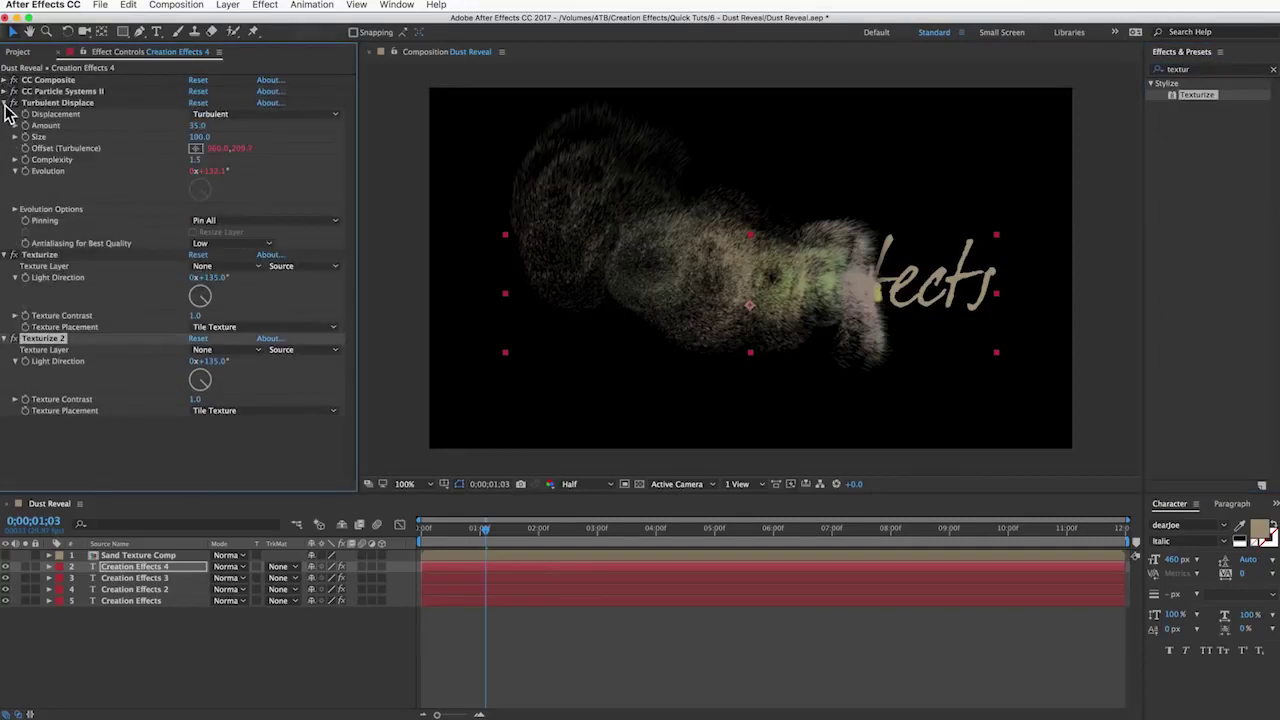
click(4, 102)
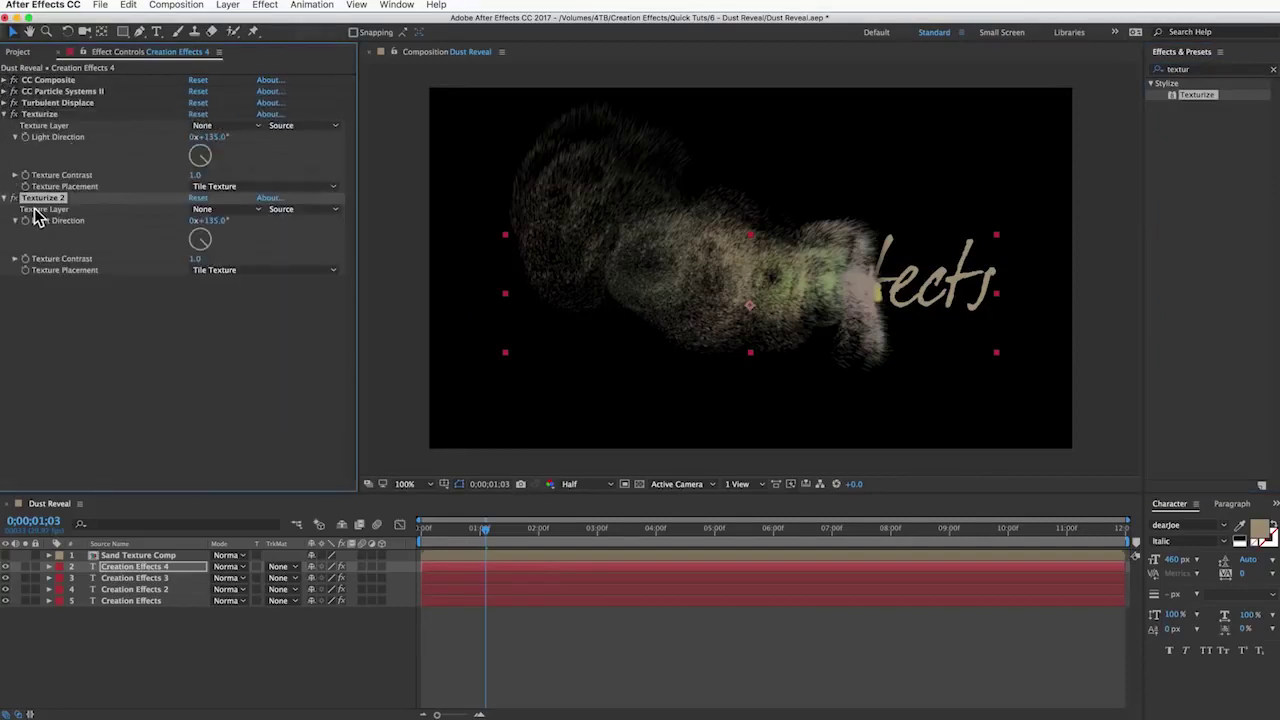
click(222, 218)
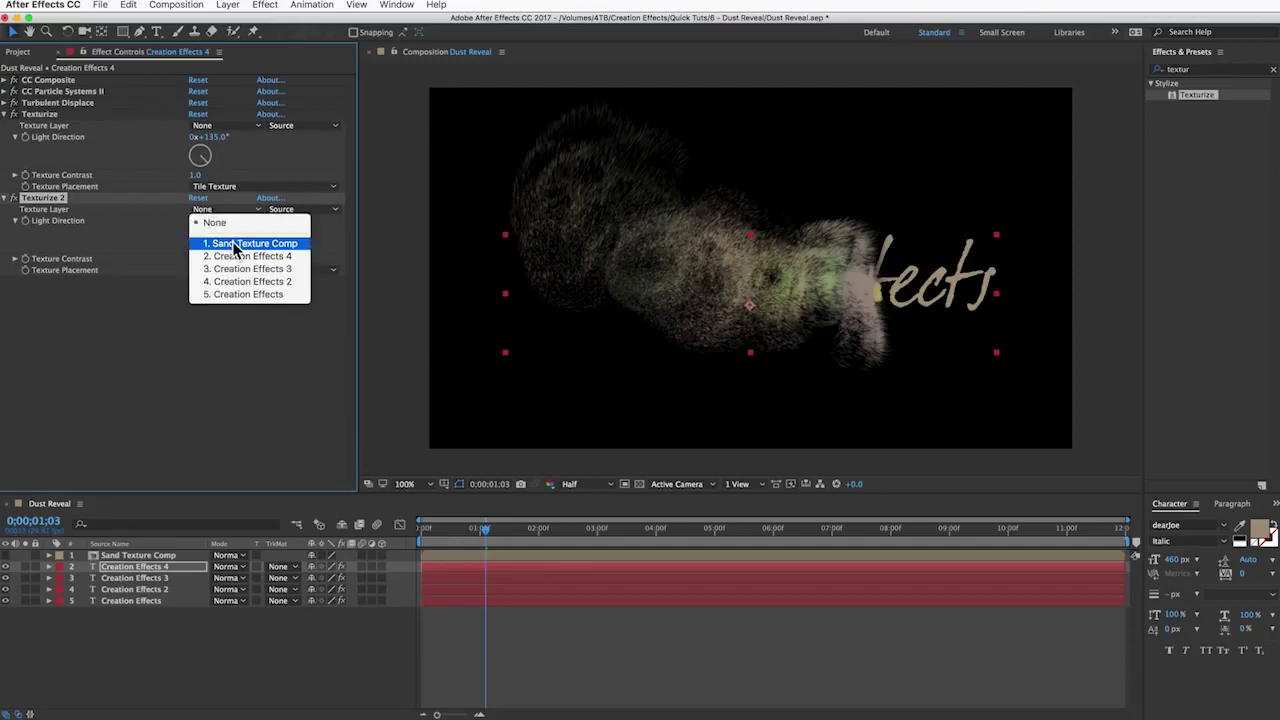
click(237, 245)
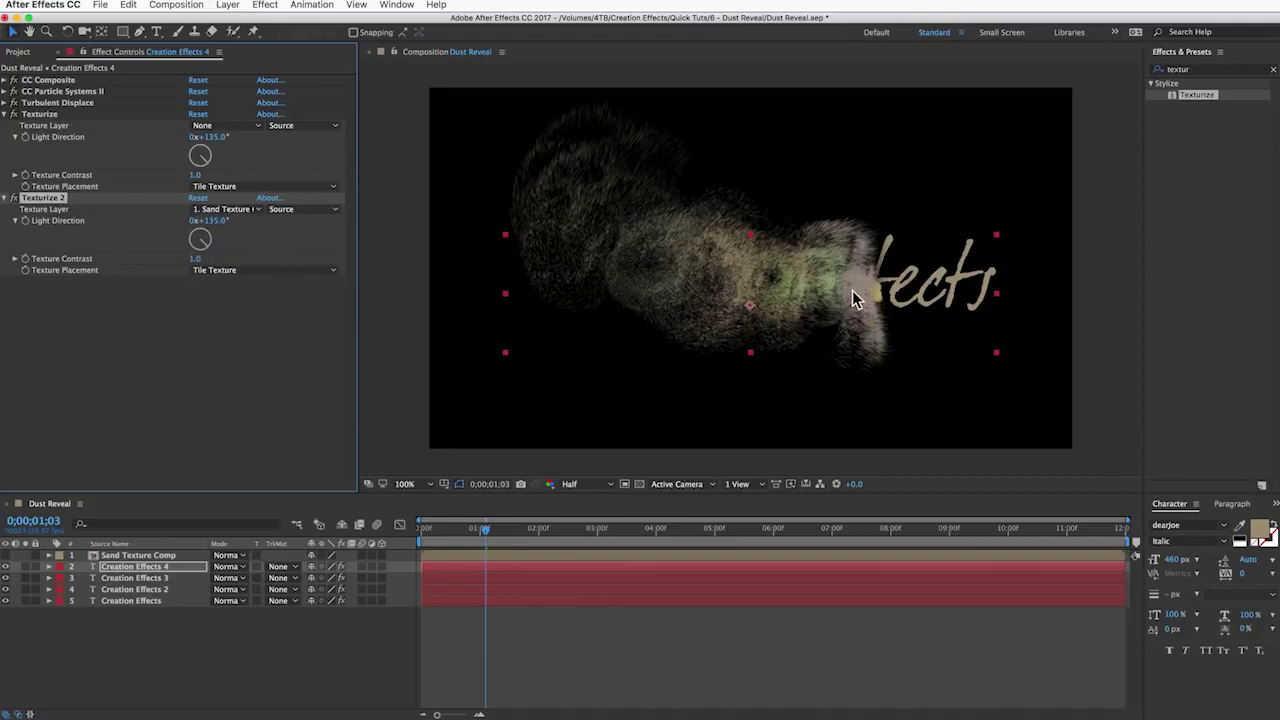
click(41, 116)
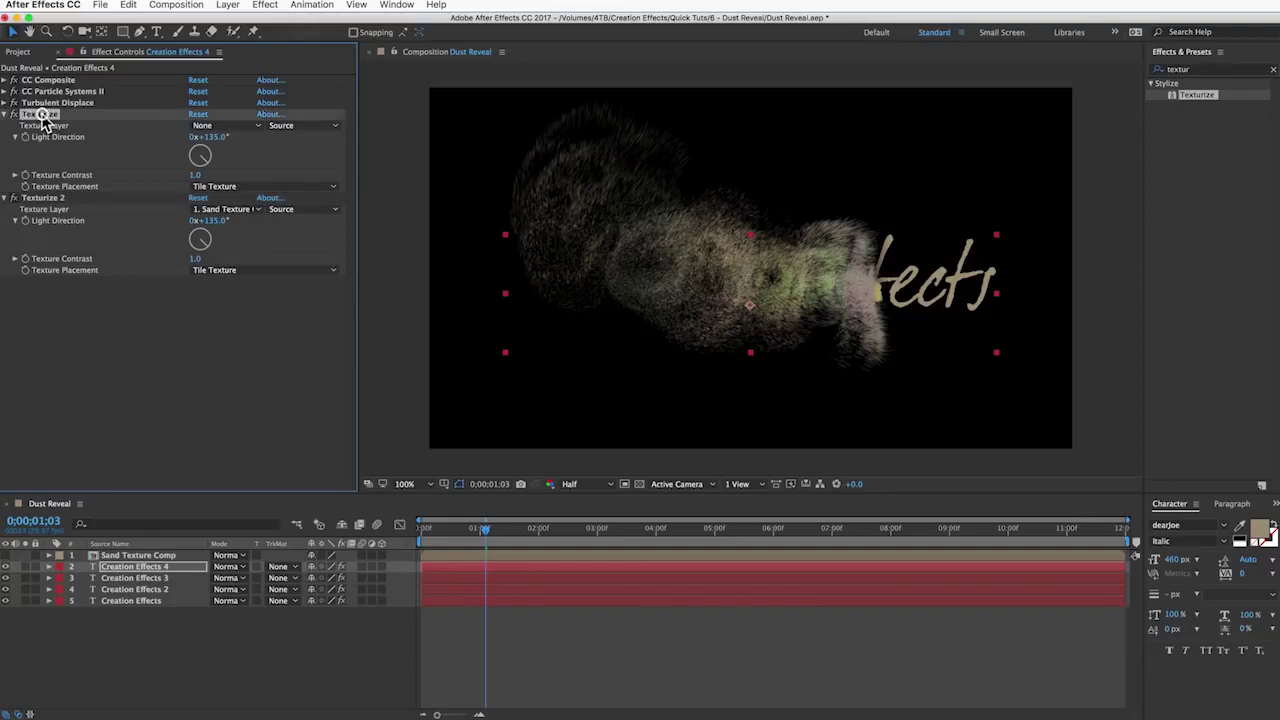
key(Delete)
Paste the Texturize effect onto Creation Effects 3 and Creation Effects 2.
click(42, 116)
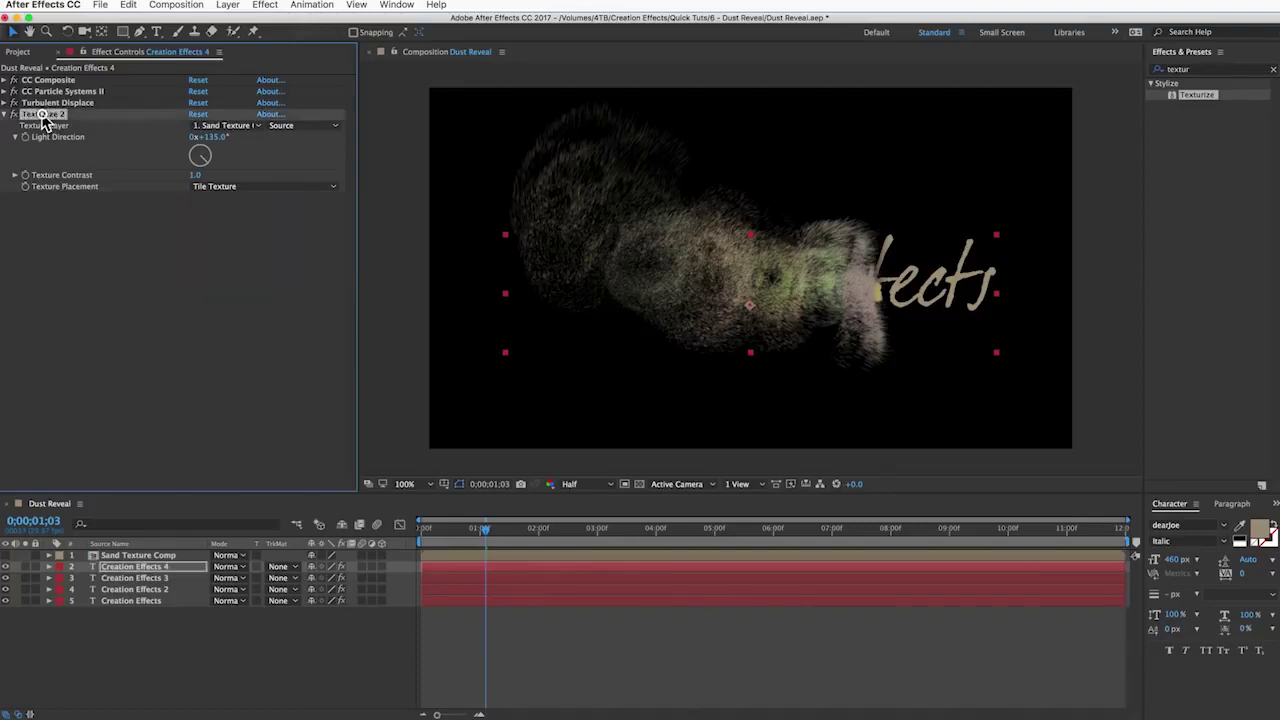
click(137, 578)
key(ctrl+v)
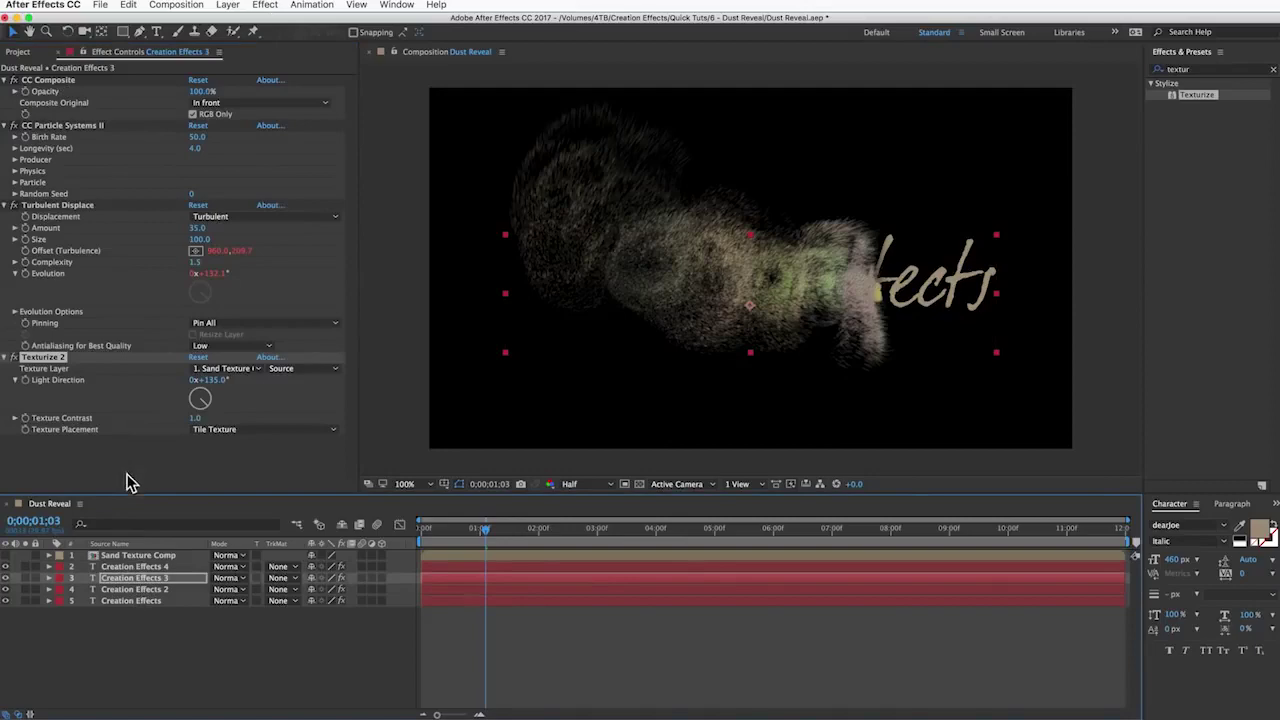
click(135, 590)
key(ctrl+v)
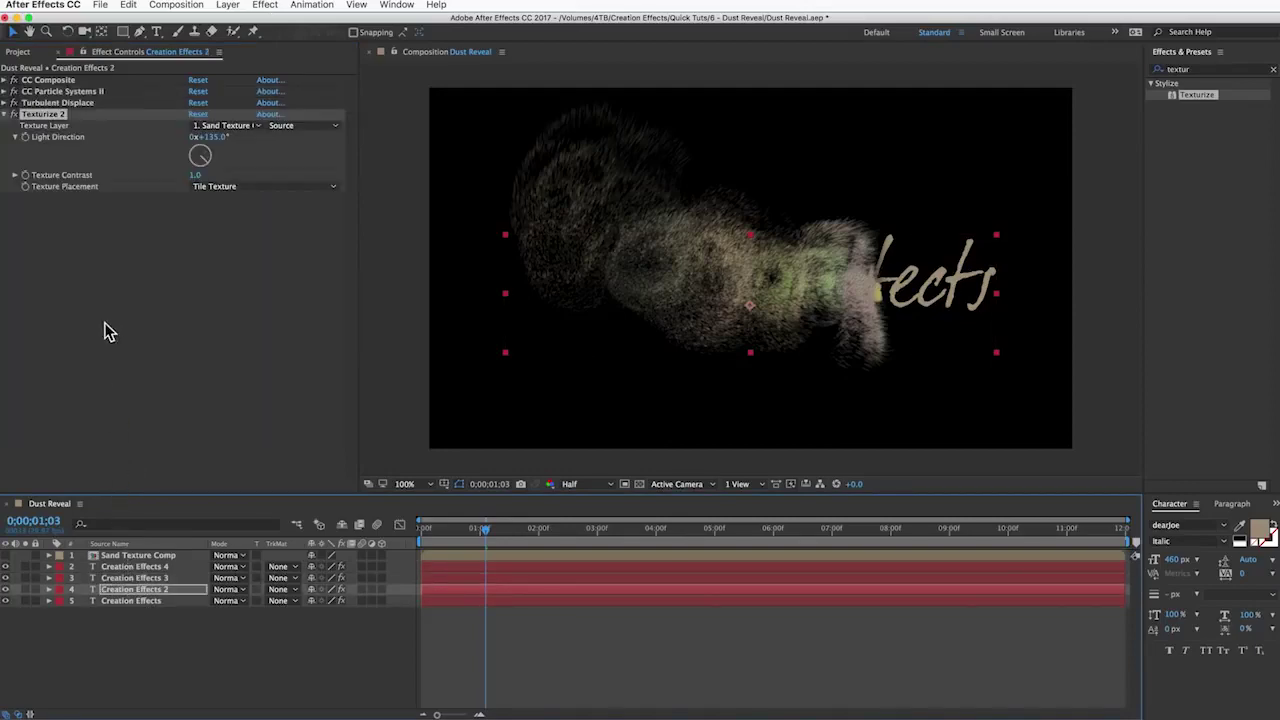
Open the Sand Texture Comp composition and select its noise layer.
click(122, 556)
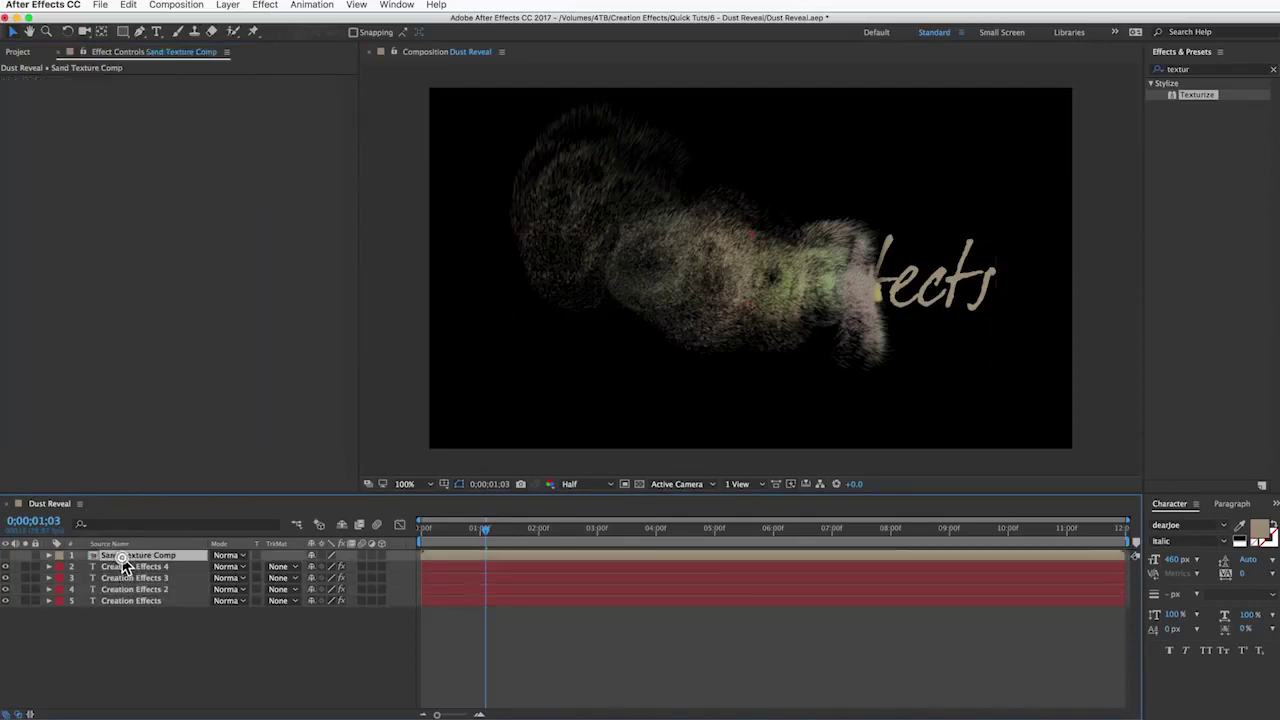
double_click(122, 557)
click(122, 556)
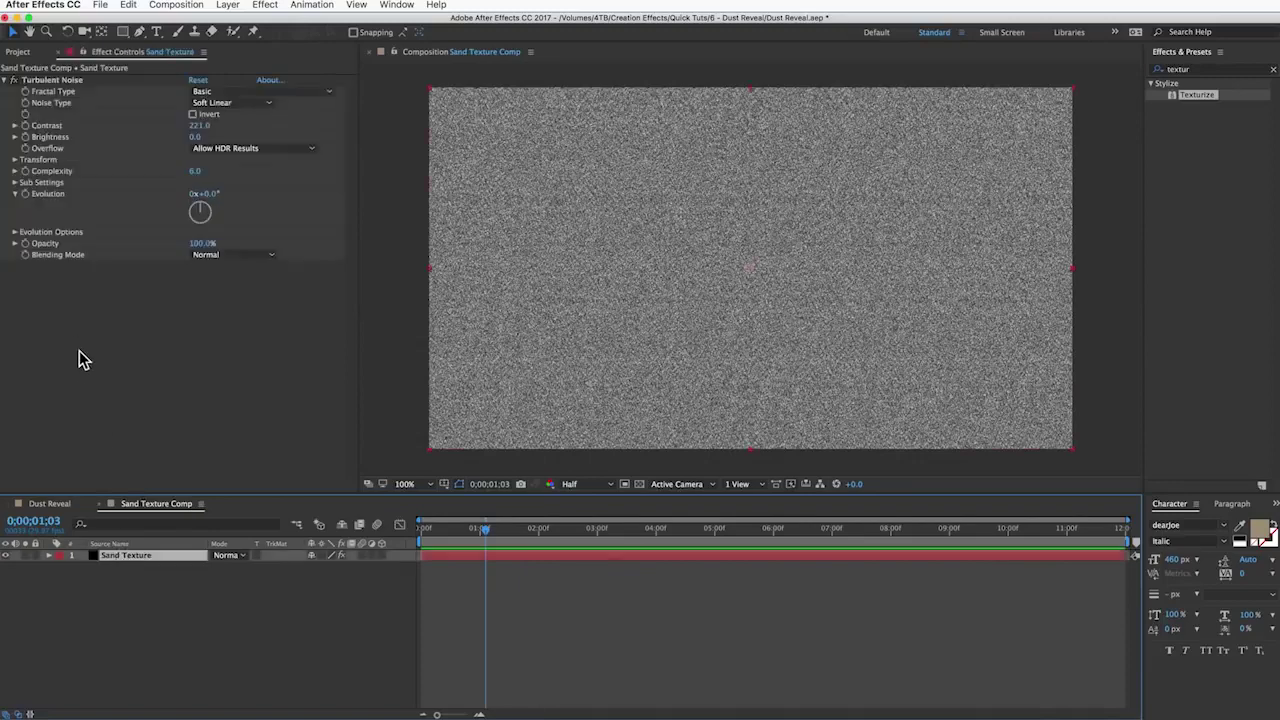
Drive Turbulent Noise Evolution with a random(1000) expression, then return to Dust Reveal.
alt+click(25, 195)
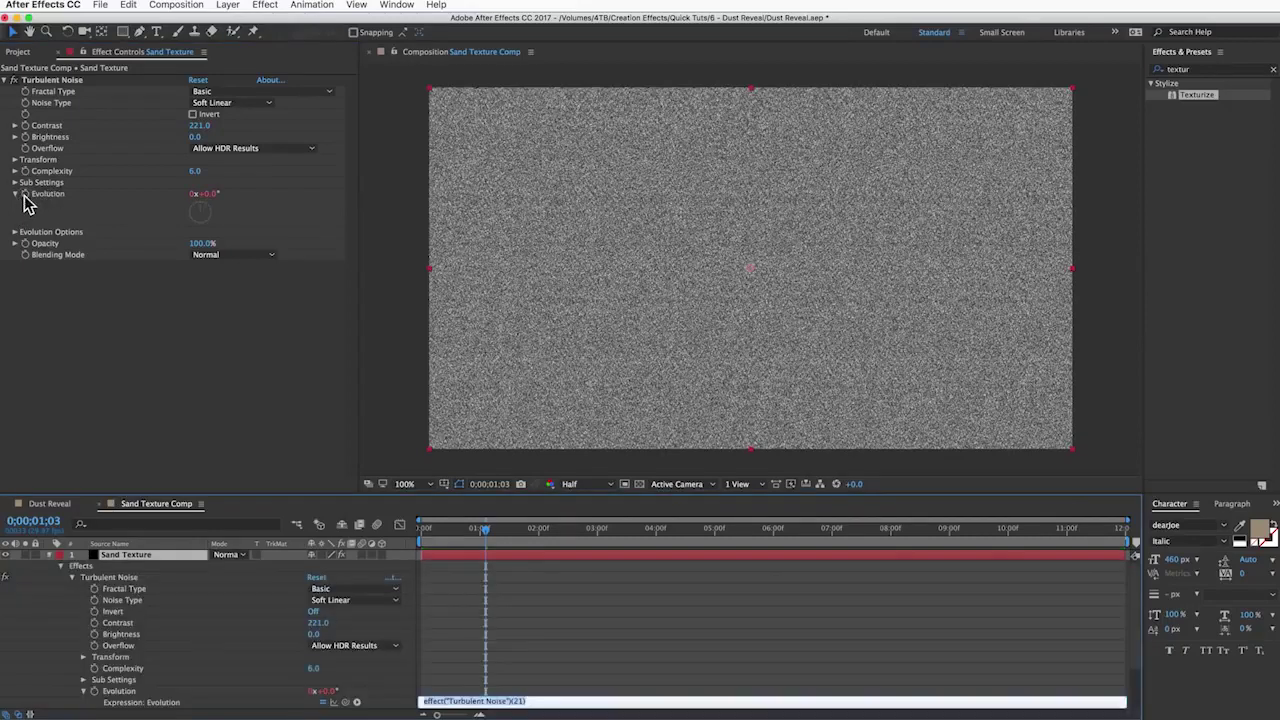
text(t)
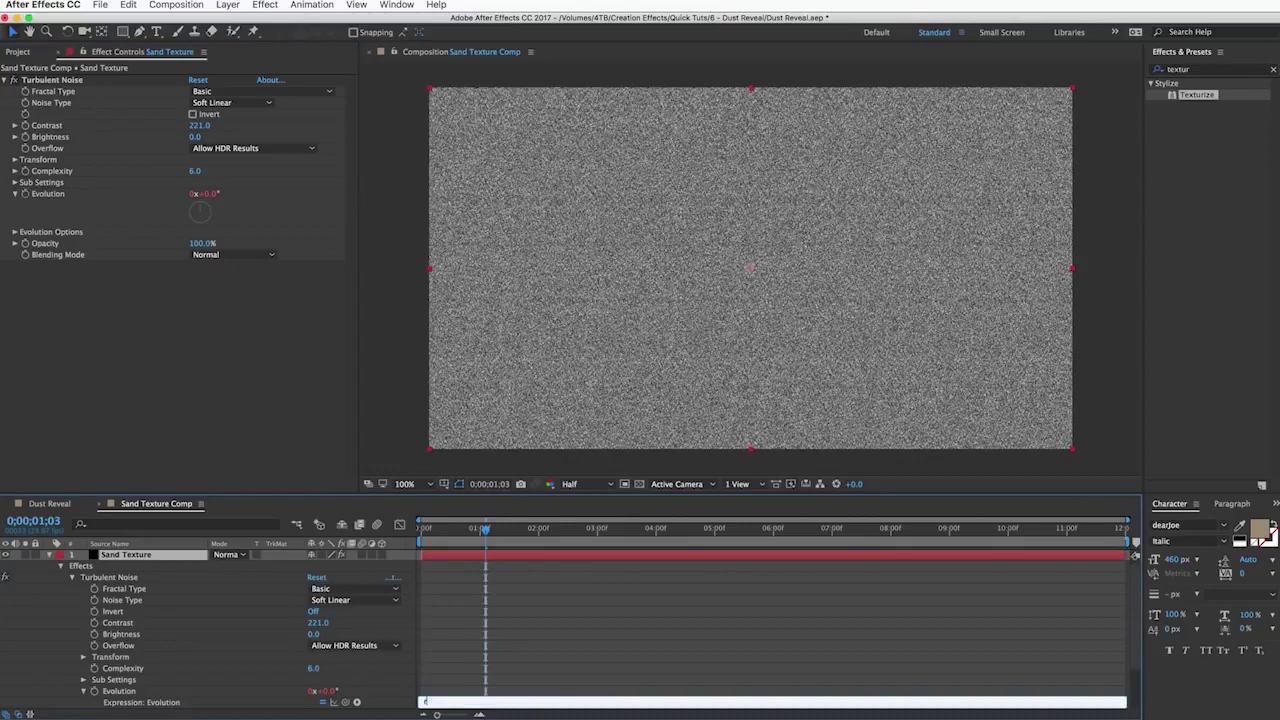
text(andom(1000)
click(443, 681)
drag(485, 528, 508, 528)
key(super+w)
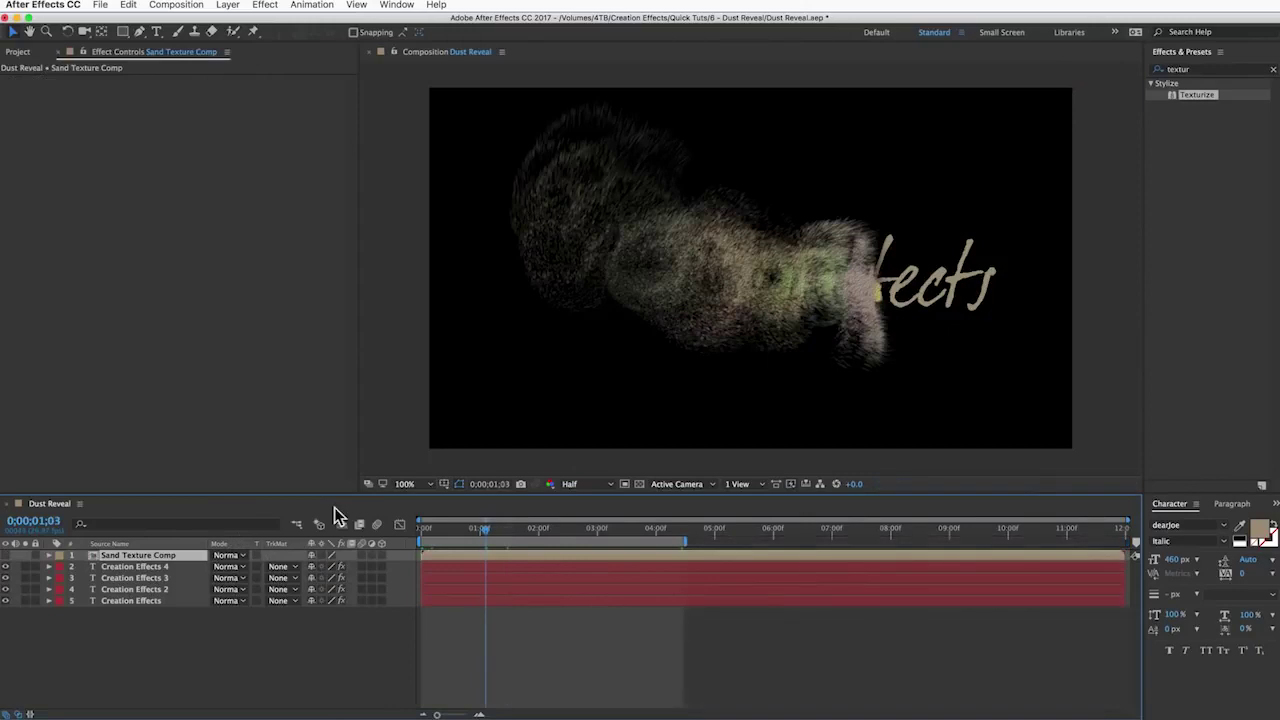
Set Creation Effects 4's blending mode to Add, after trying Screen.
click(134, 566)
click(132, 567)
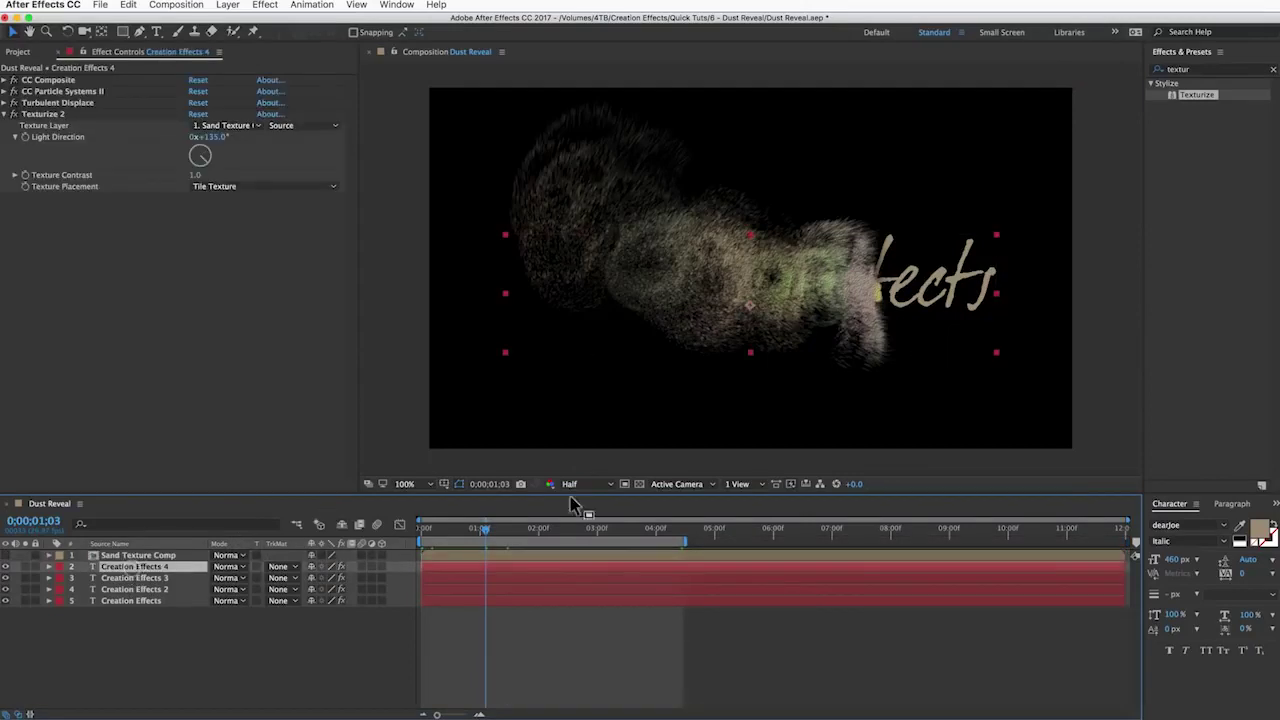
click(229, 567)
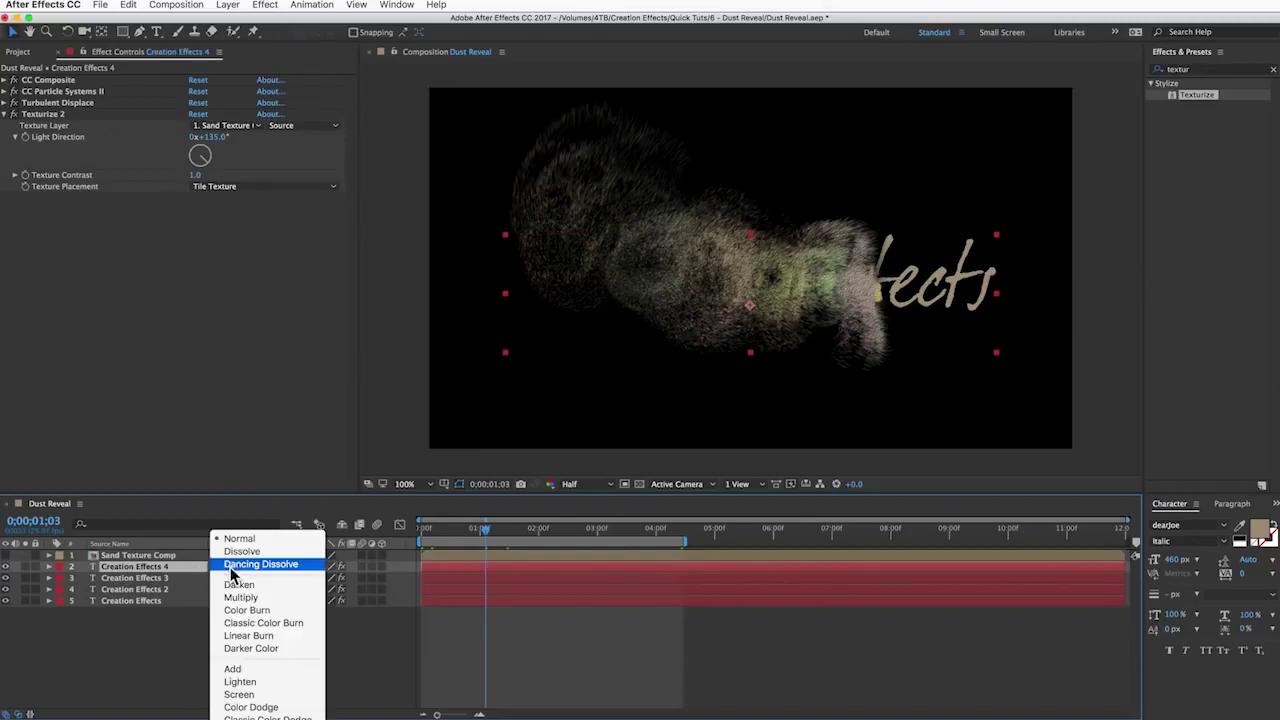
click(243, 695)
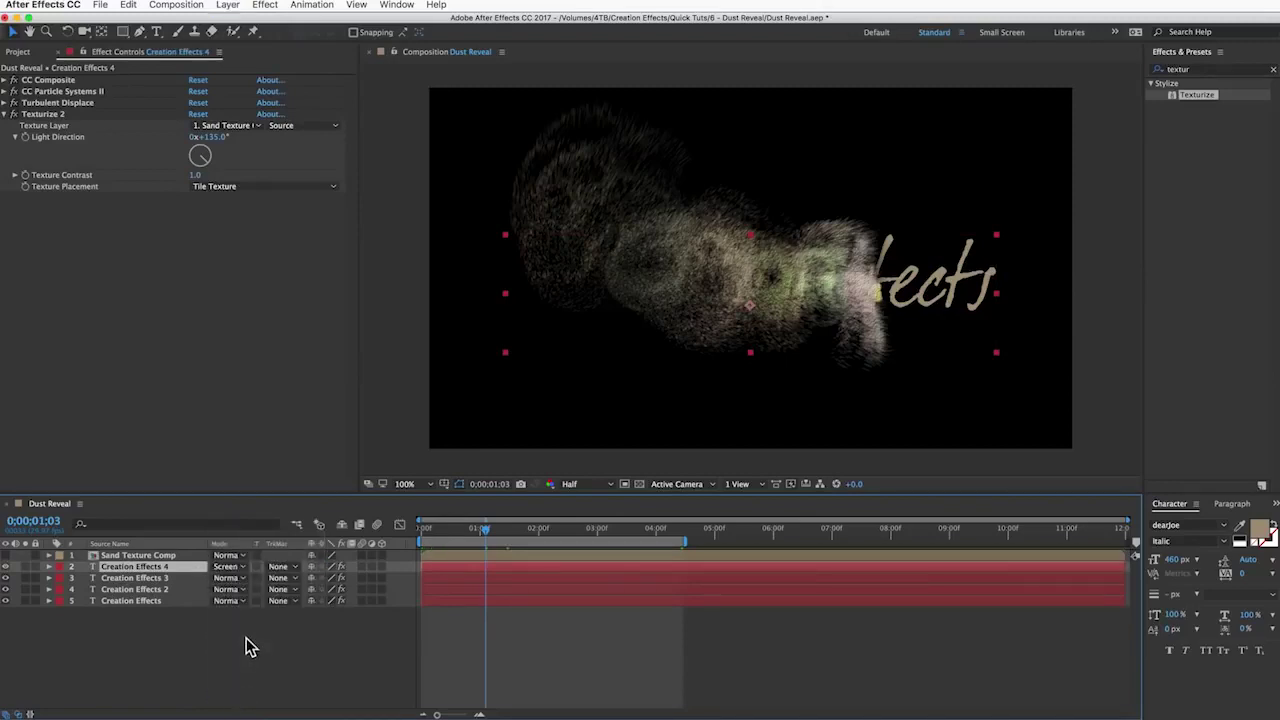
click(241, 567)
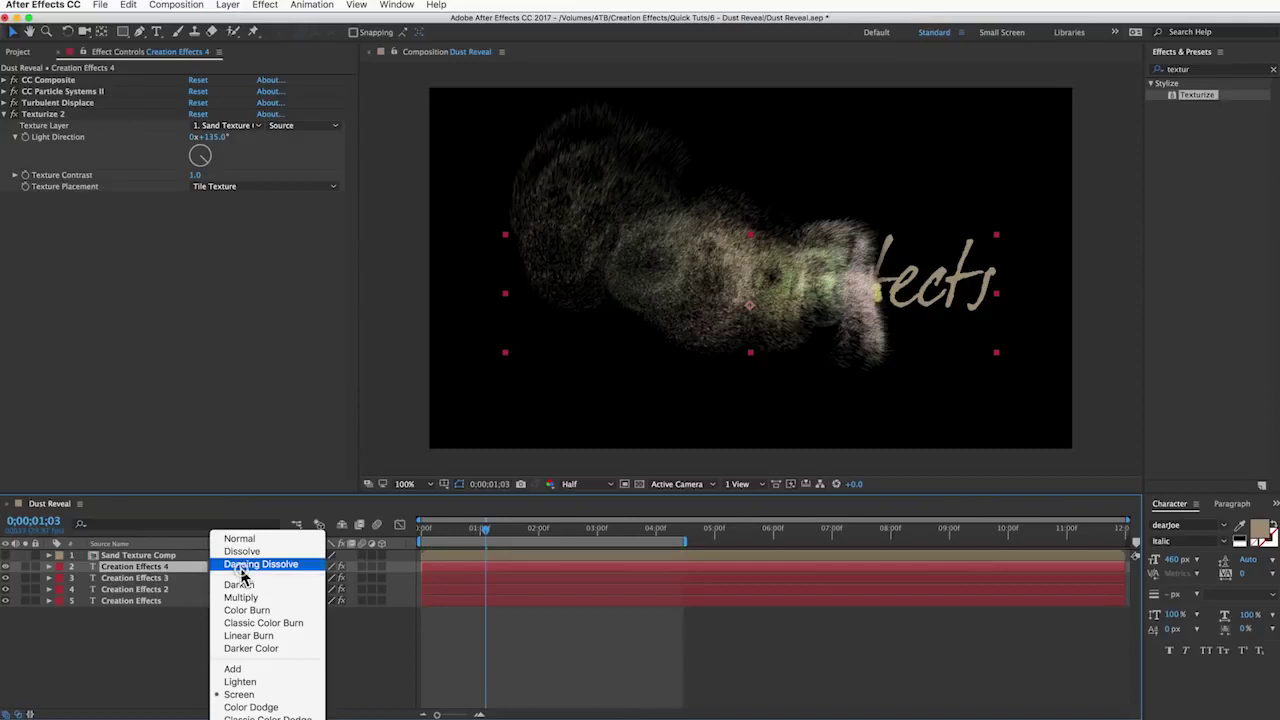
click(241, 669)
Lower Creation Effects 4's opacity to about 61% and preview from the start.
key(Home)
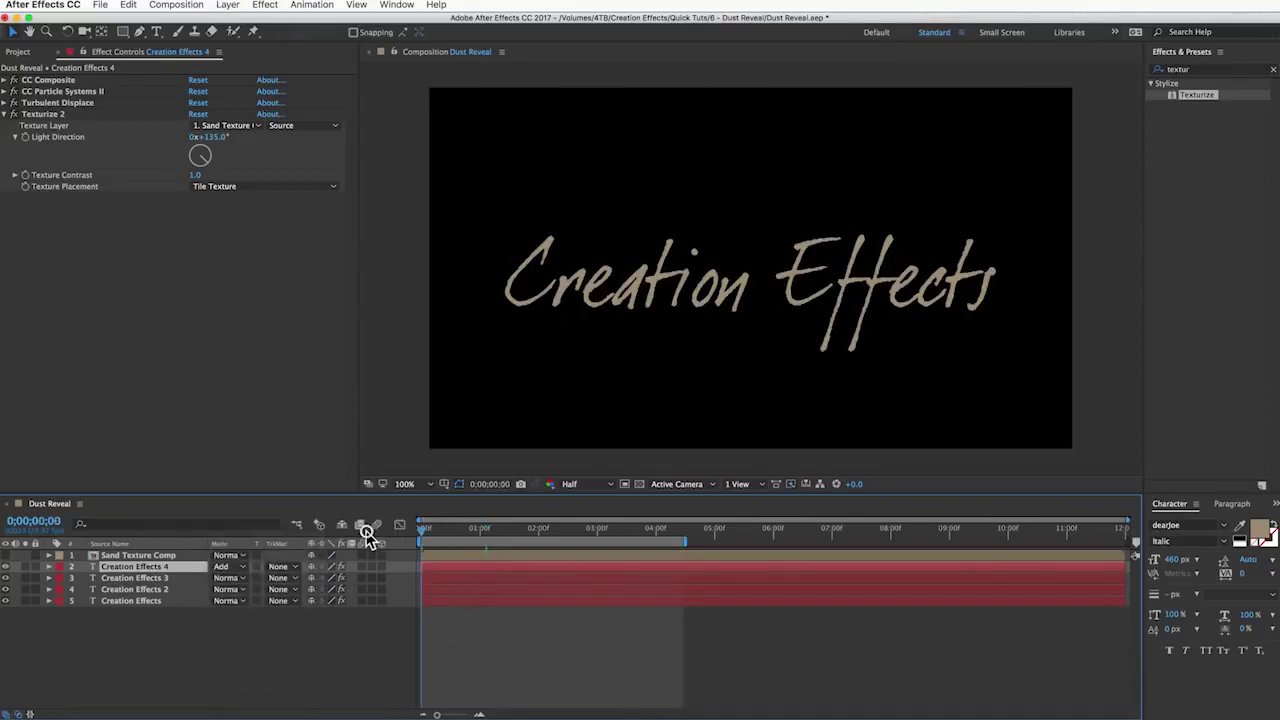
key(space)
key(space)
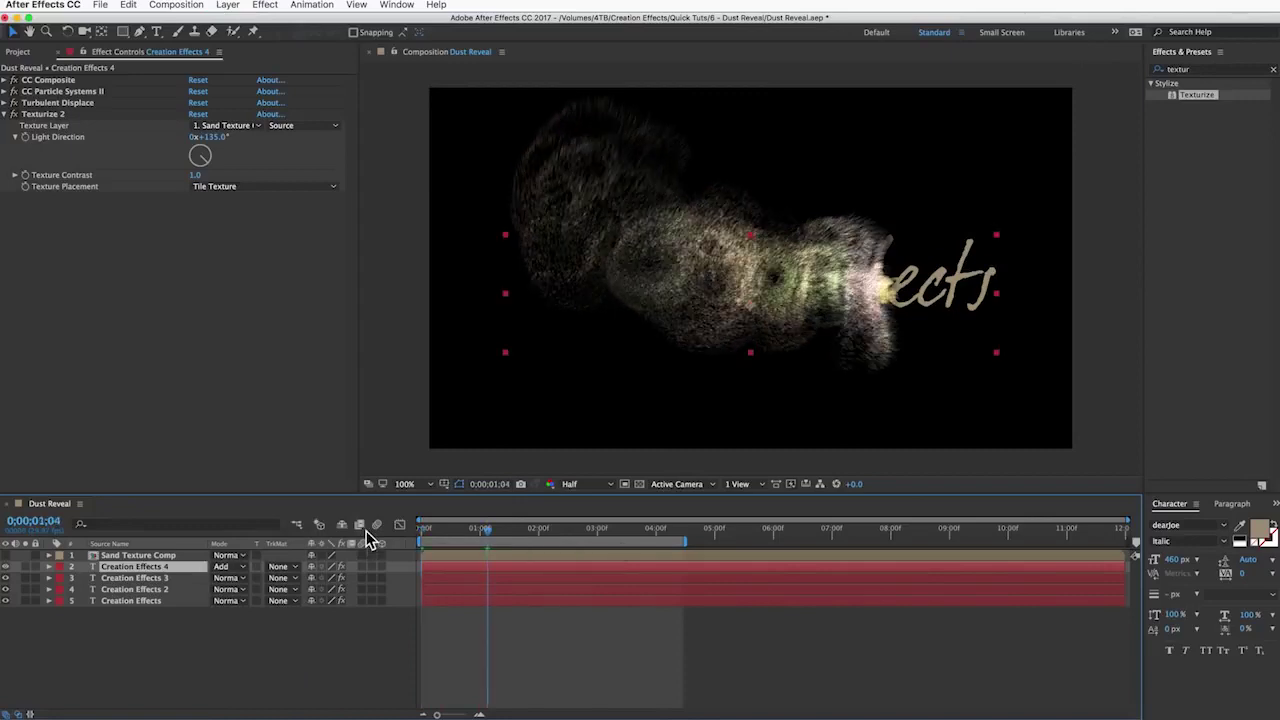
key(t)
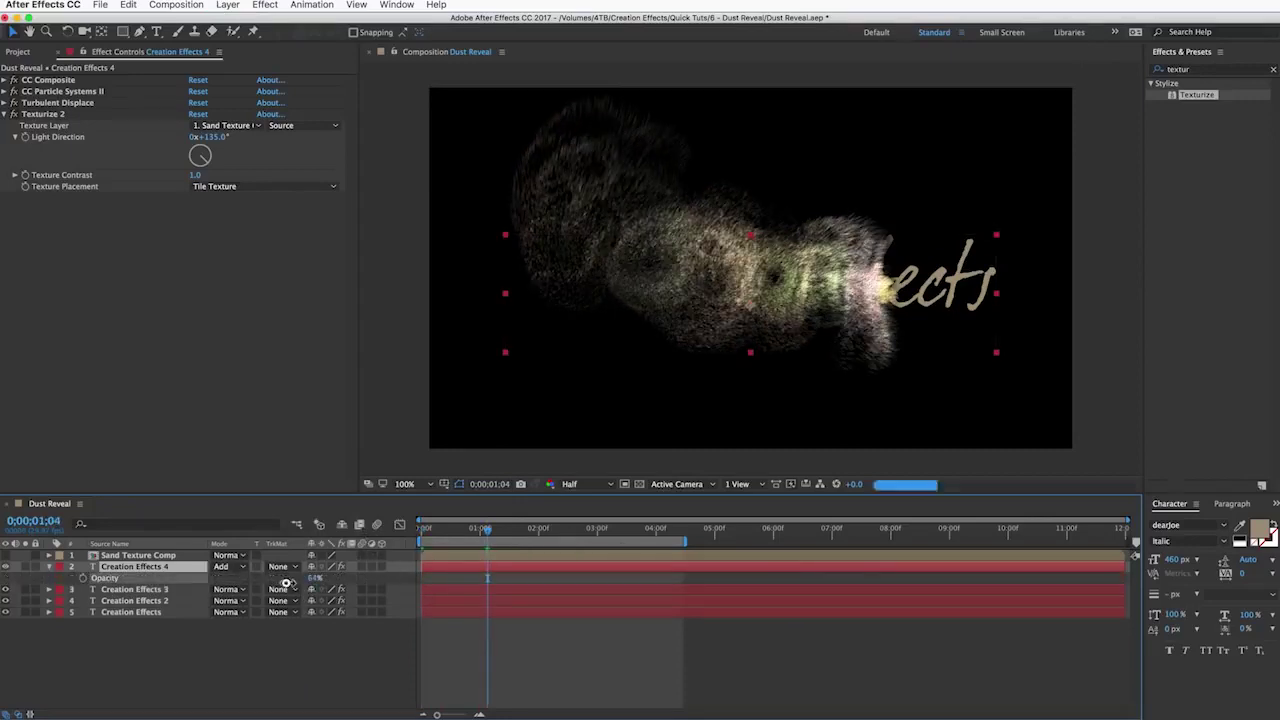
drag(316, 578, 285, 583)
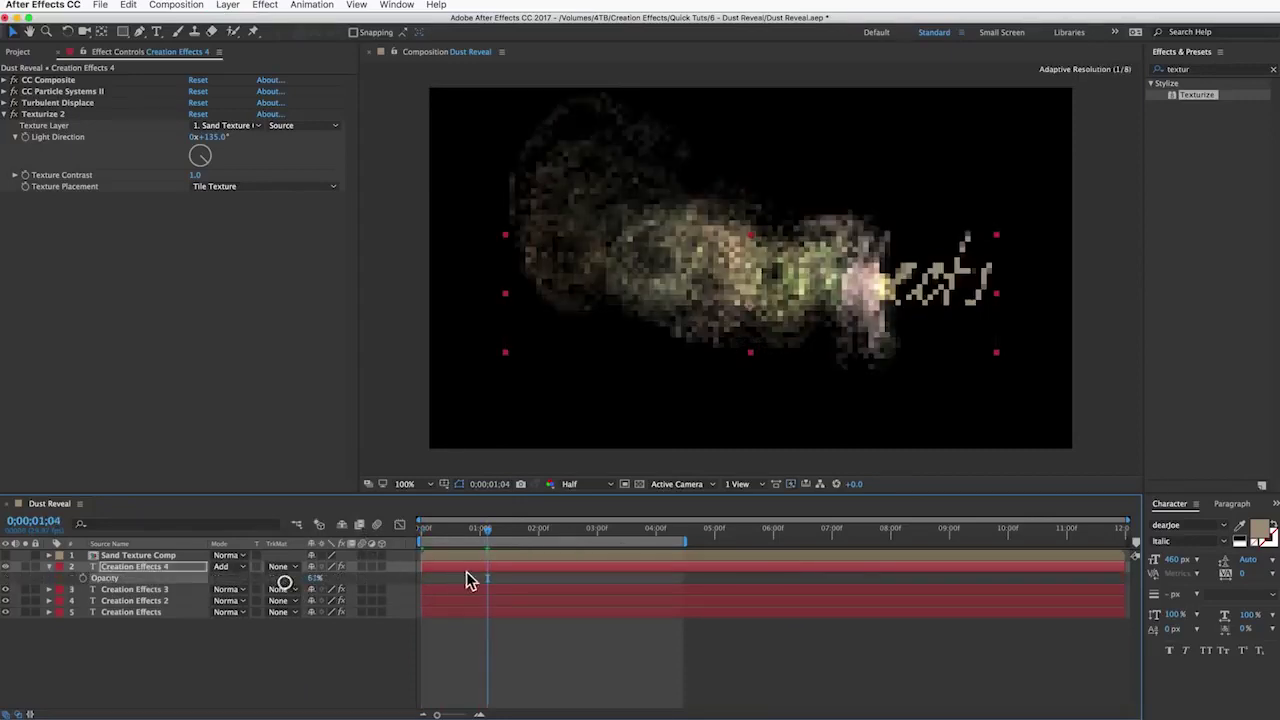
key(Home)
key(space)
key(super+Tab)
key(super+w)
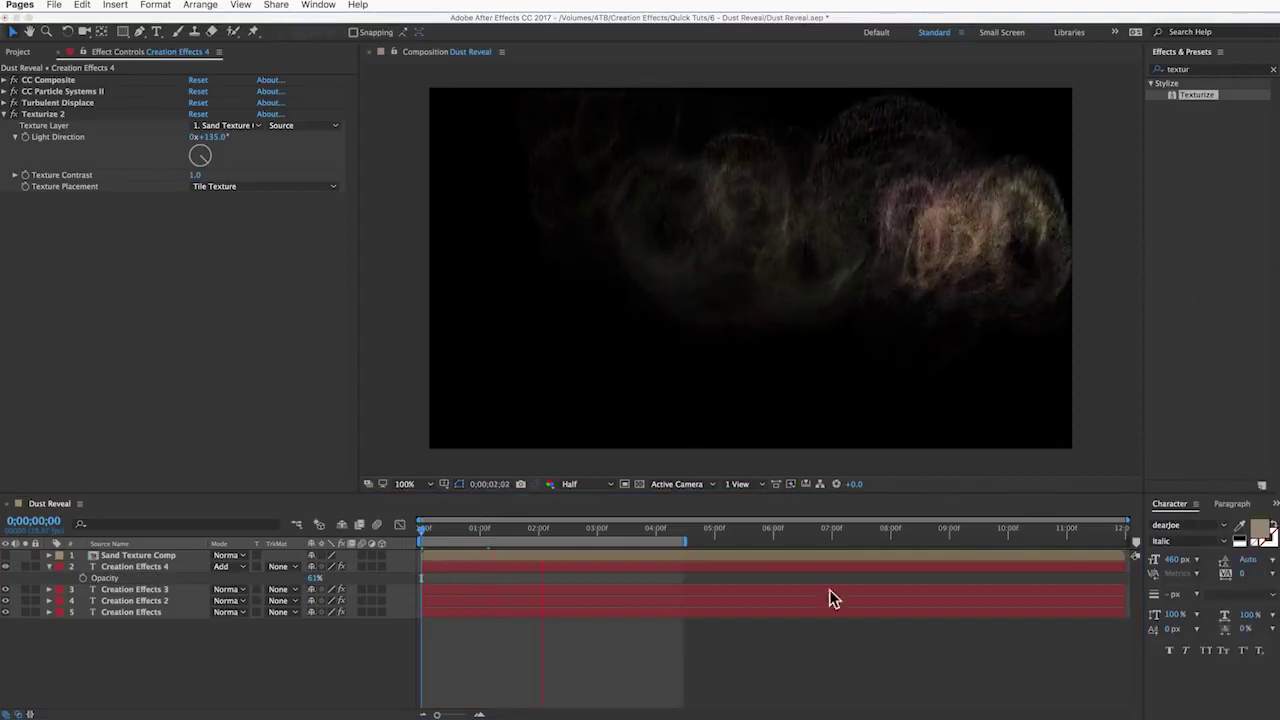
click(308, 684)
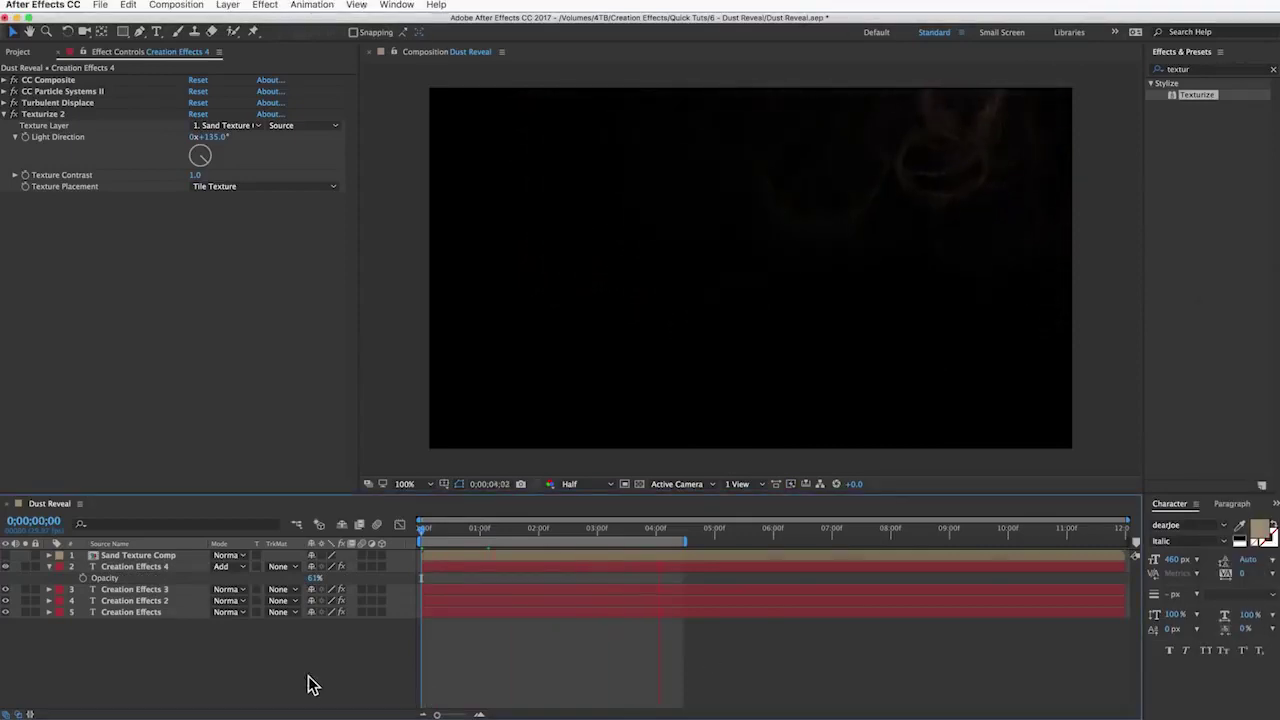